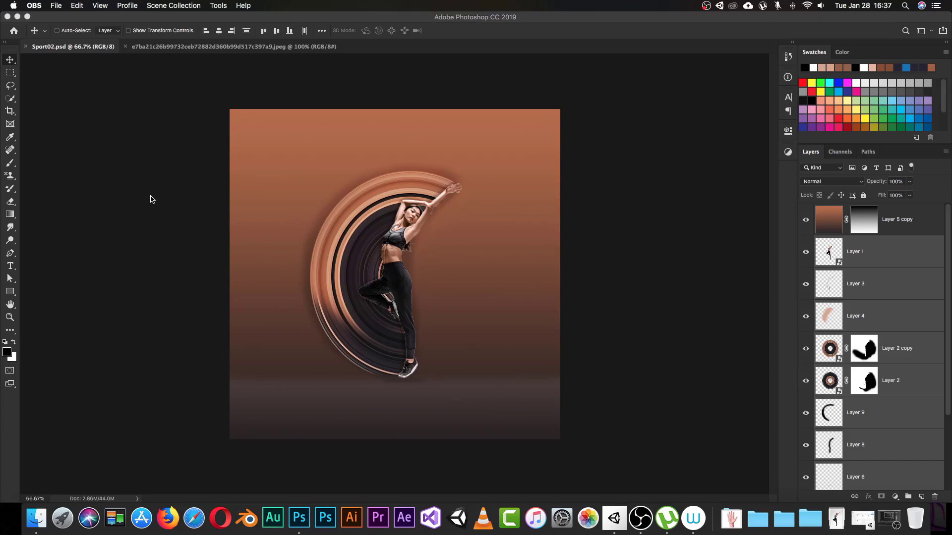
{"action": "key", "text": "alt"}
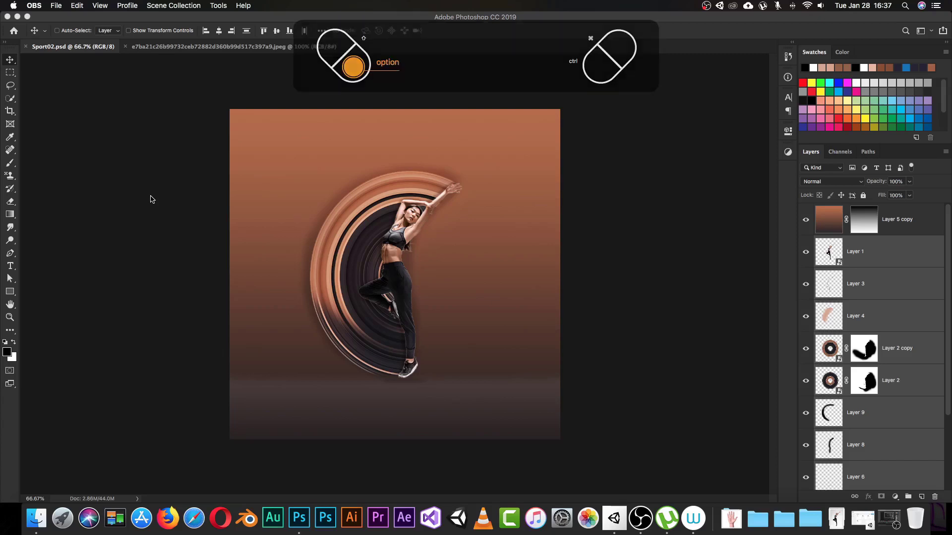
{"action": "left_click", "coordinate": [165, 234]}
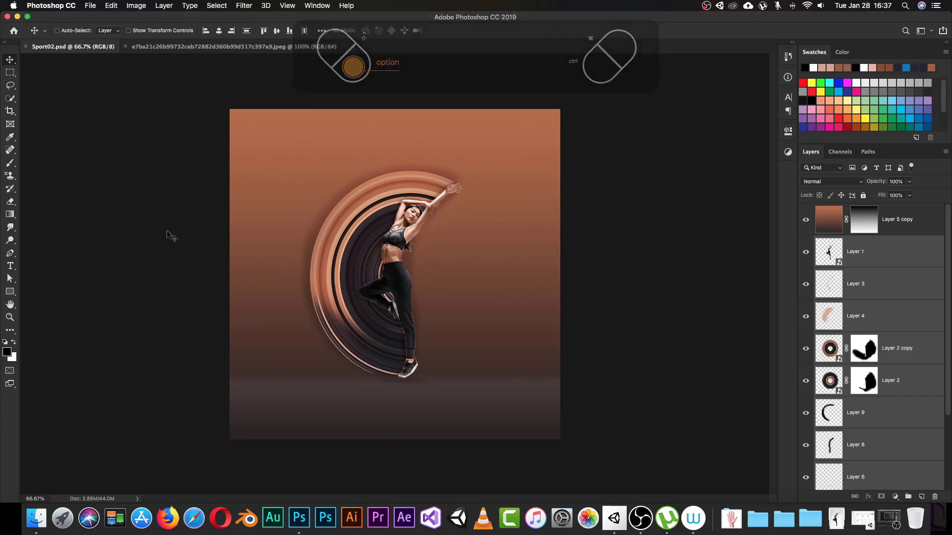
{"action": "scroll", "coordinate": [163, 185], "scroll_direction": "up", "scroll_amount": 1}
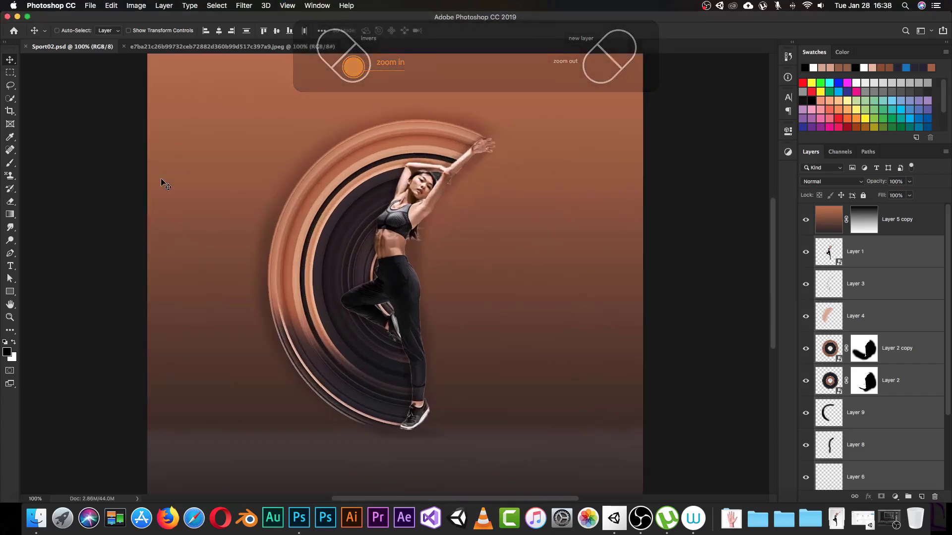
{"action": "scroll", "coordinate": [166, 185], "scroll_direction": "down", "scroll_amount": 2}
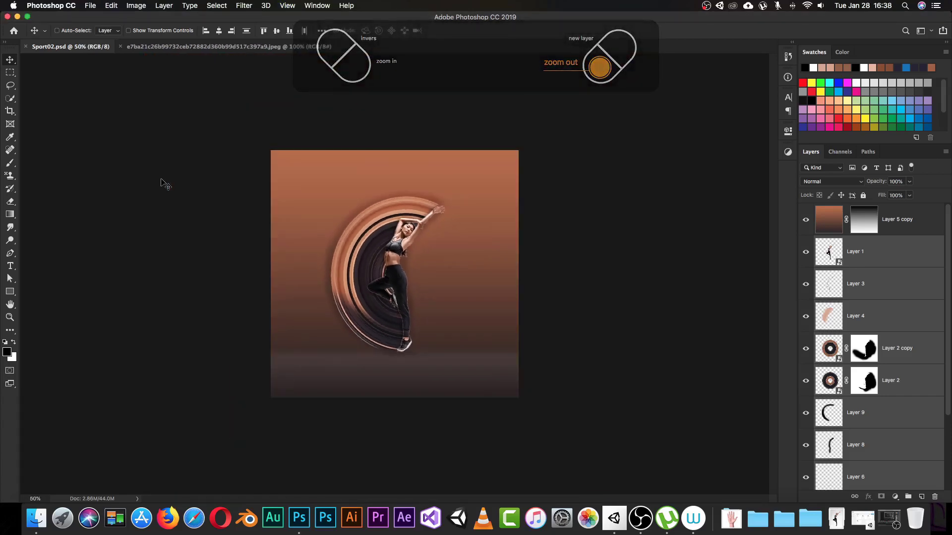
- Switch to the dancer photo and select the dancer's figure with the Quick Selection tool
{"action": "left_click", "coordinate": [201, 46]}
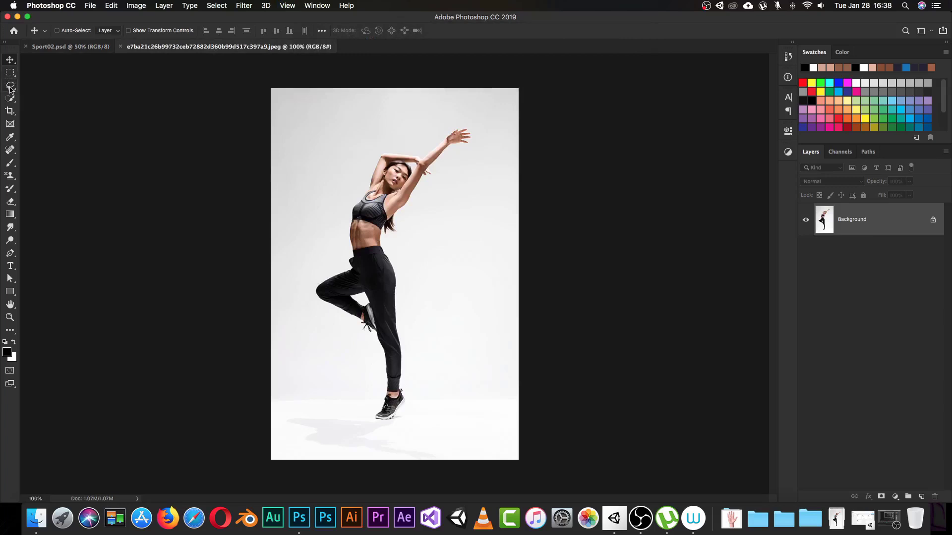
{"action": "left_click_drag", "start_coordinate": [11, 98], "coordinate": [40, 108]}
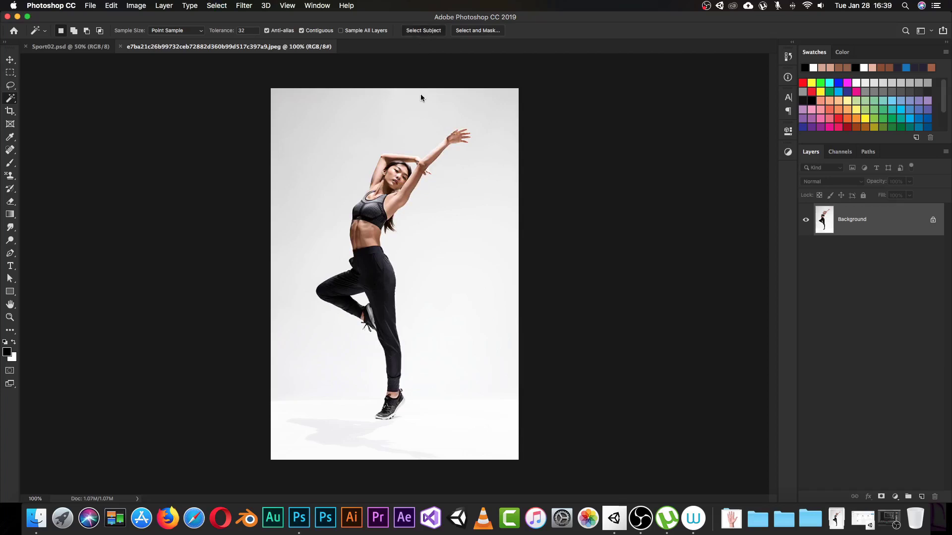
{"action": "left_click", "coordinate": [413, 130]}
{"action": "right_click", "coordinate": [11, 99]}
{"action": "left_click", "coordinate": [55, 97]}
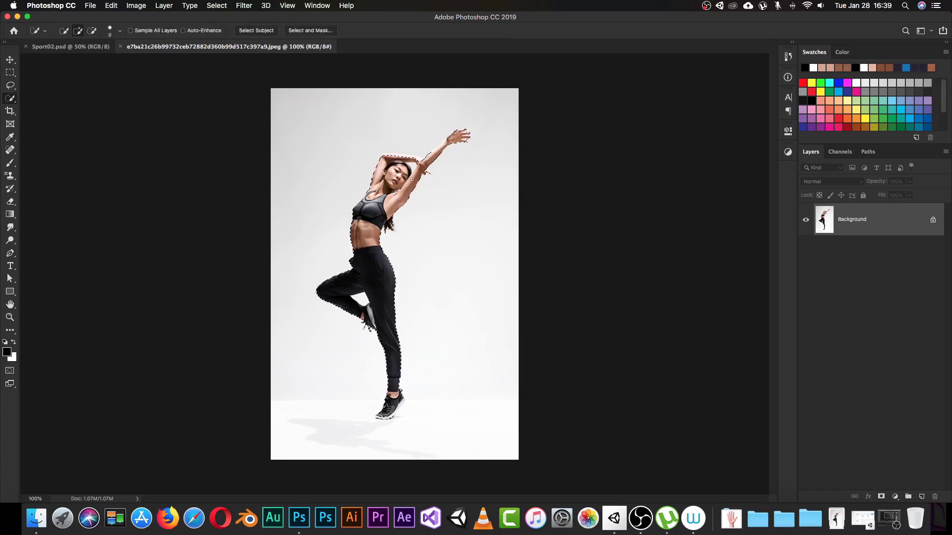
- Extend the selection to include the missing upper edge of the dancer's bent arm
{"action": "key", "text": "super+plus"}
{"action": "key", "text": "super+plus"}
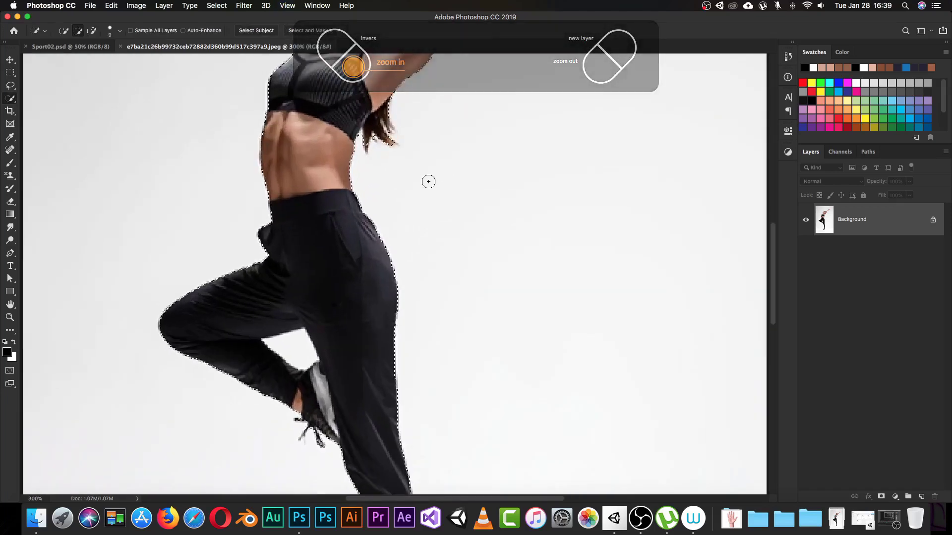
{"action": "scroll", "coordinate": [378, 111], "scroll_direction": "up", "scroll_amount": 10}
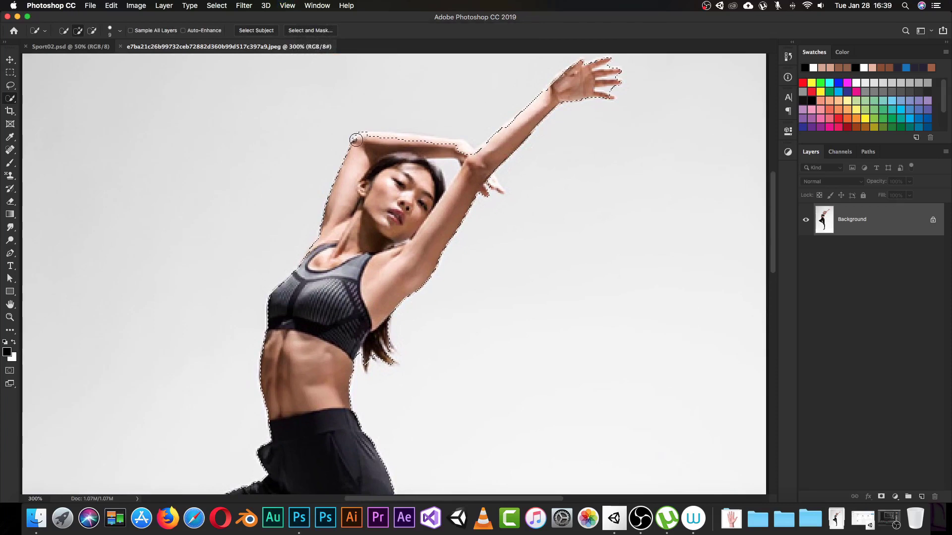
{"action": "mouse_move", "coordinate": [362, 136]}
{"action": "left_mouse_down"}
{"action": "mouse_move", "coordinate": [438, 132]}
{"action": "mouse_move", "coordinate": [463, 145]}
{"action": "mouse_move", "coordinate": [403, 128]}
{"action": "left_mouse_up"}
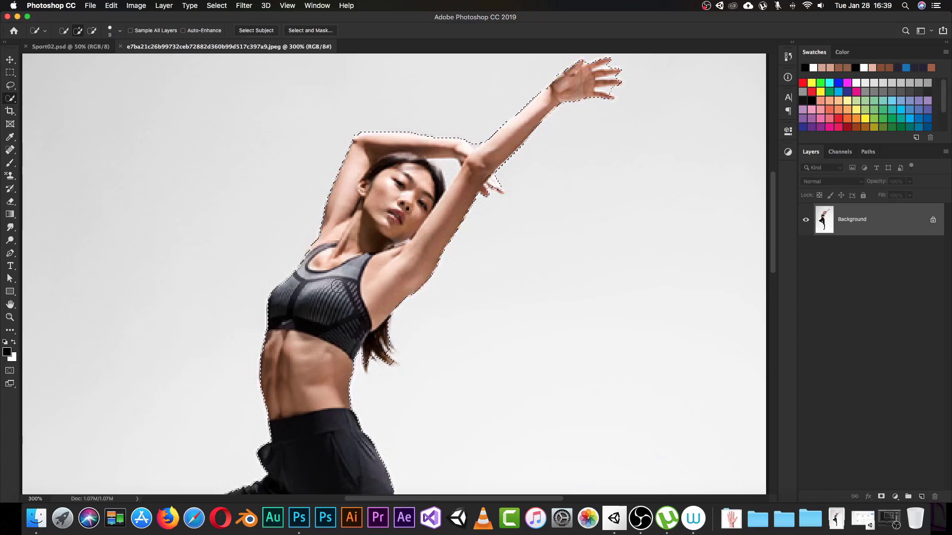
- Subtract the background gaps between the dancer's legs and between her head and arms from the selection
{"action": "scroll", "coordinate": [343, 287], "scroll_direction": "down", "scroll_amount": 10}
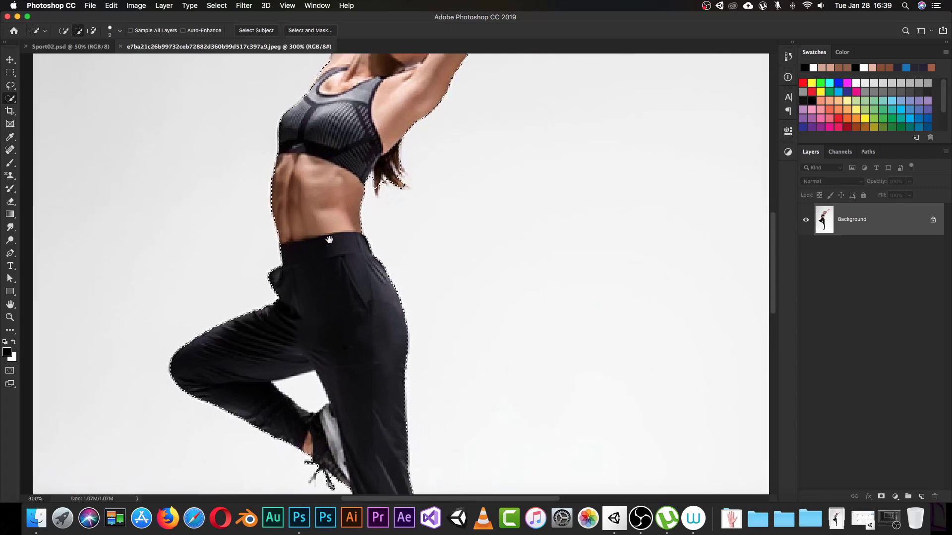
{"action": "scroll", "coordinate": [323, 140], "scroll_direction": "down", "scroll_amount": 2}
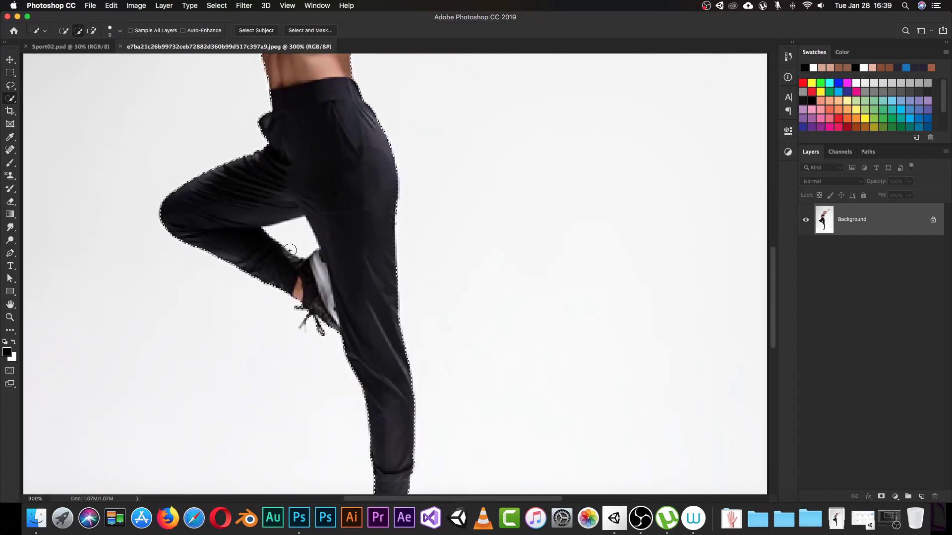
{"action": "scroll", "coordinate": [357, 234], "scroll_direction": "down", "scroll_amount": 5}
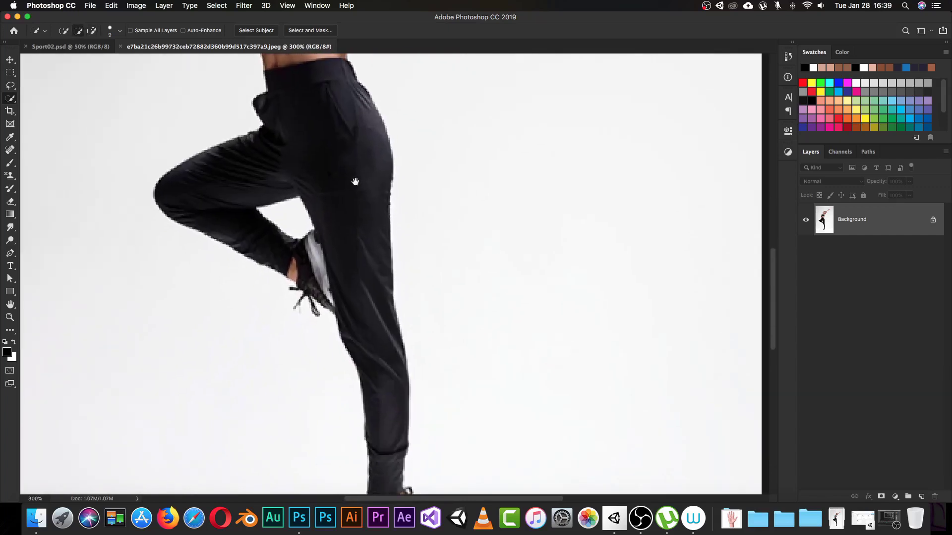
{"action": "scroll", "coordinate": [357, 193], "scroll_direction": "up", "scroll_amount": 14}
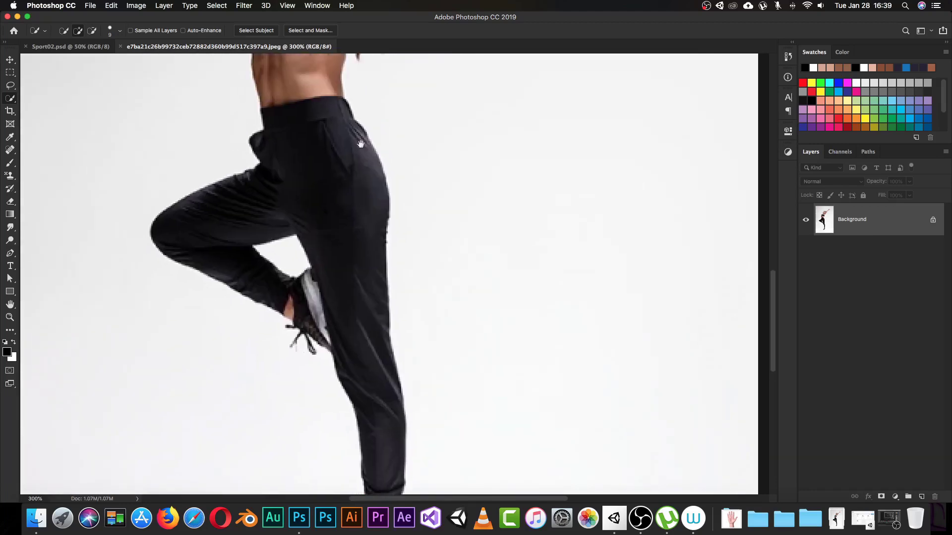
{"action": "scroll", "coordinate": [359, 181], "scroll_direction": "up", "scroll_amount": 8}
{"action": "scroll", "coordinate": [360, 181], "scroll_direction": "right", "scroll_amount": 4}
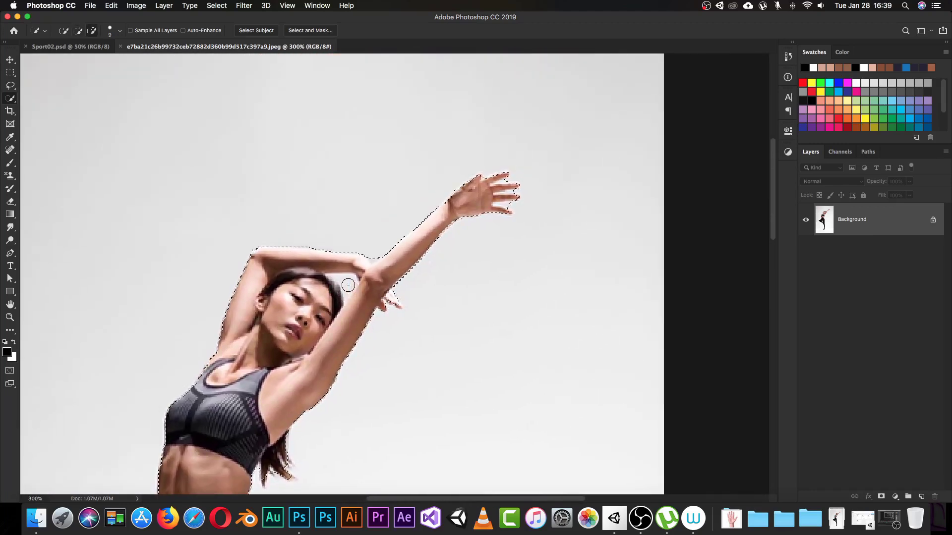
{"action": "key", "text": "alt"}
{"action": "left_click_drag", "start_coordinate": [350, 293], "coordinate": [346, 283]}
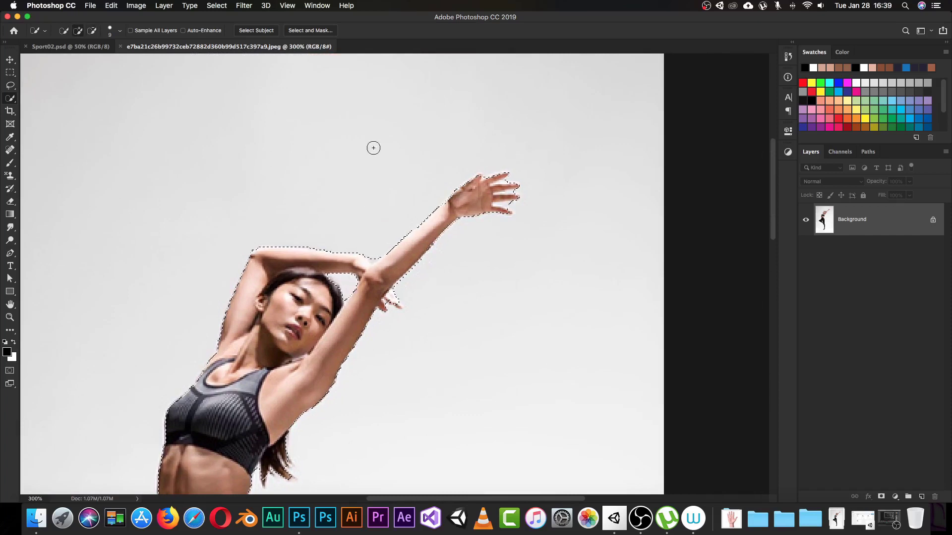
- Open the selection in Select and Mask and refine its edge around the raised hand's fingers with the Refine Edge Brush
{"action": "left_click", "coordinate": [310, 30]}
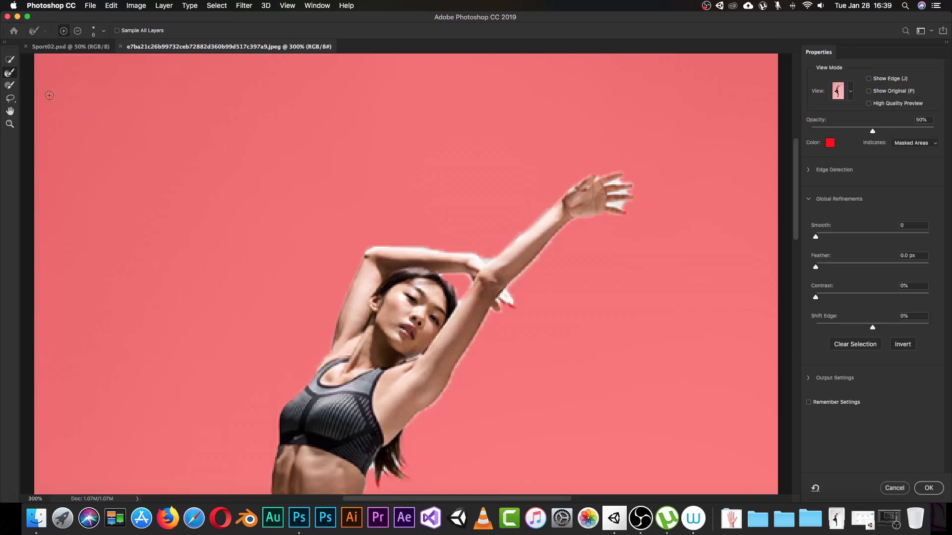
{"action": "left_click", "coordinate": [10, 74]}
{"action": "scroll", "coordinate": [548, 238], "scroll_direction": "right", "scroll_amount": 5}
{"action": "scroll", "coordinate": [548, 238], "scroll_direction": "down", "scroll_amount": 2}
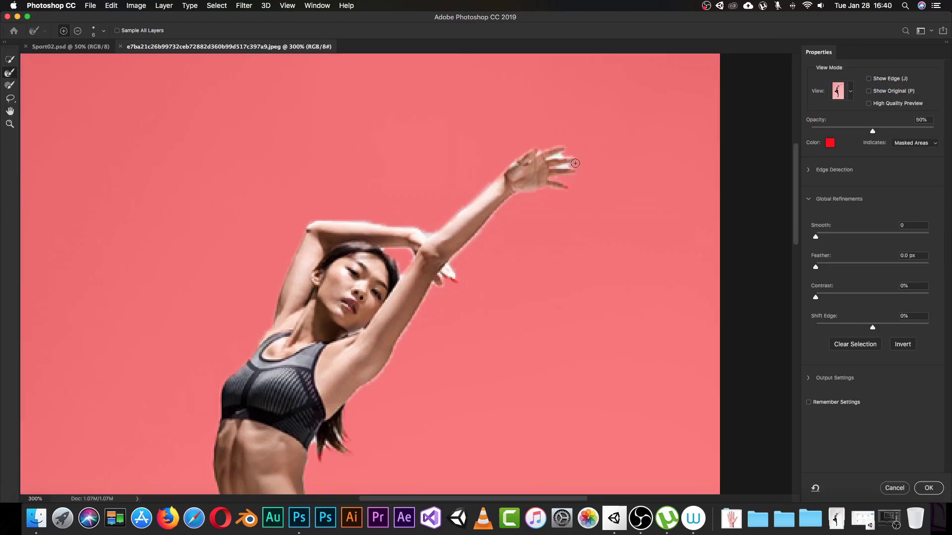
{"action": "left_click_drag", "start_coordinate": [548, 158], "coordinate": [574, 149]}
{"action": "left_click_drag", "start_coordinate": [416, 234], "coordinate": [412, 125]}
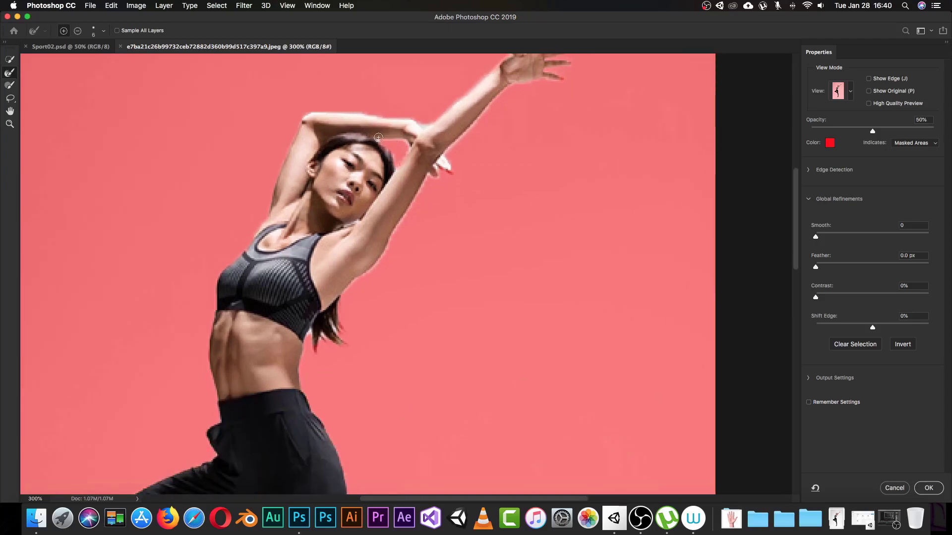
- Refine the selection edge around the dancer's ponytail and apply the Select and Mask refinement
{"action": "scroll", "coordinate": [399, 196], "scroll_direction": "down", "scroll_amount": 5}
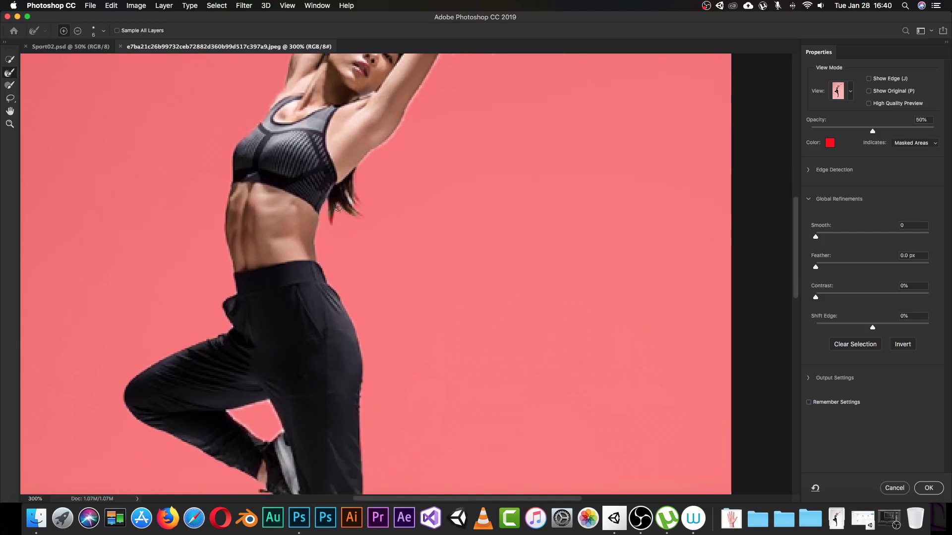
{"action": "left_click_drag", "start_coordinate": [352, 232], "coordinate": [360, 150]}
{"action": "scroll", "coordinate": [360, 150], "scroll_direction": "down", "scroll_amount": 5}
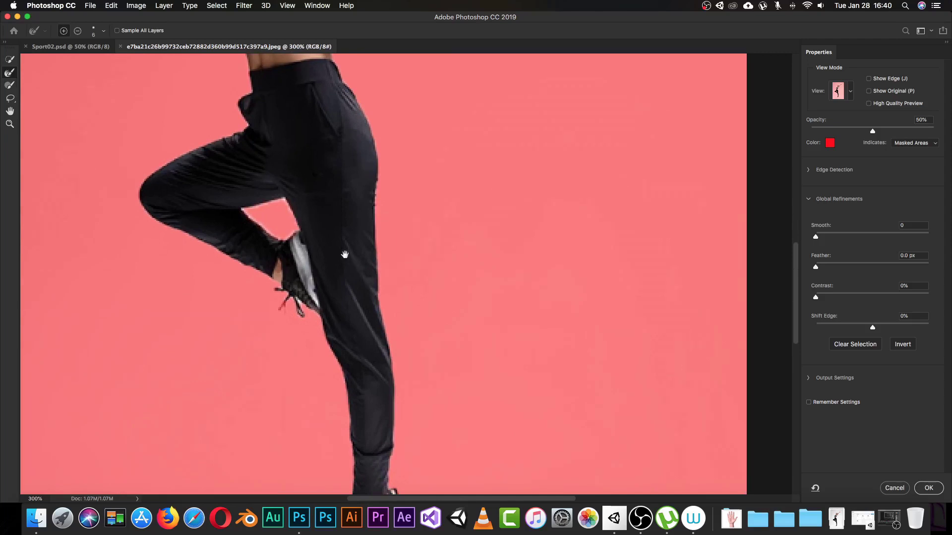
{"action": "scroll", "coordinate": [318, 213], "scroll_direction": "down", "scroll_amount": 7}
{"action": "left_click_drag", "start_coordinate": [336, 193], "coordinate": [345, 179]}
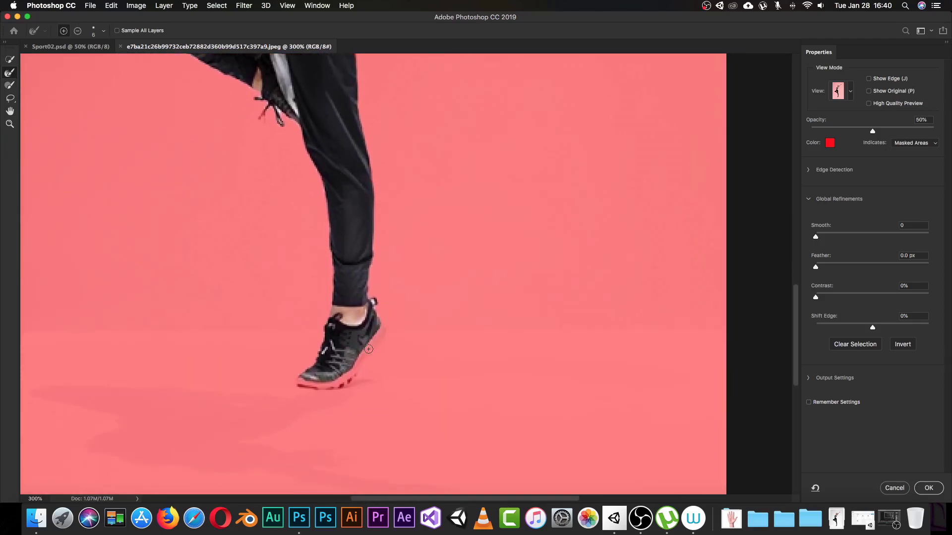
{"action": "left_click", "coordinate": [917, 490]}
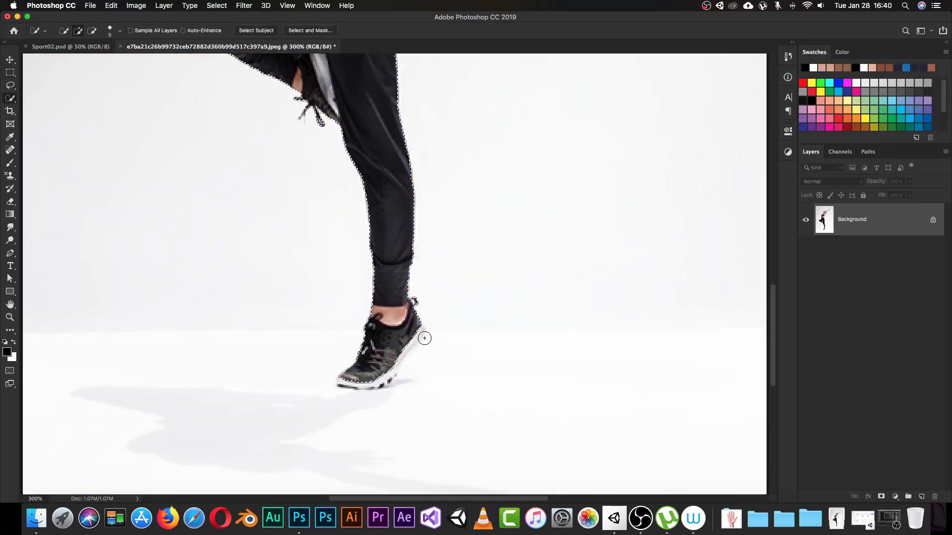
- Add the sole and heel of the standing shoe to the selection and subtract the floor area beneath its arch
{"action": "left_click_drag", "start_coordinate": [421, 330], "coordinate": [385, 376]}
{"action": "left_click", "coordinate": [345, 383]}
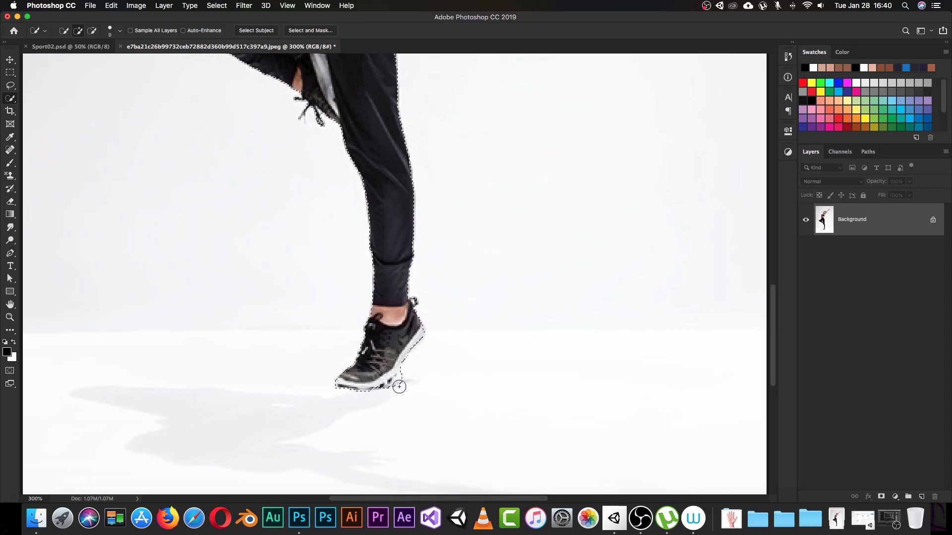
{"action": "left_click", "coordinate": [399, 386]}
{"action": "key", "text": "alt"}
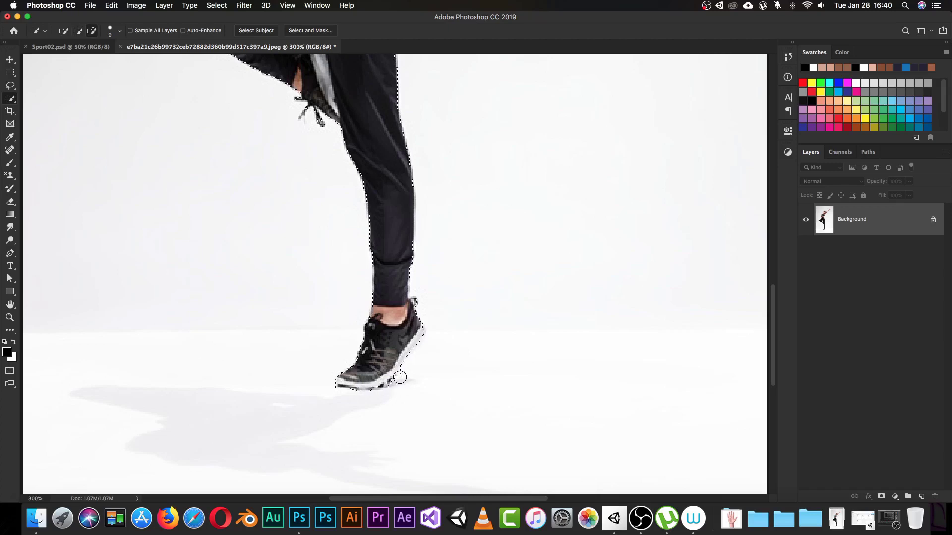
{"action": "left_click", "coordinate": [400, 378], "text": "alt"}
{"action": "left_click_drag", "start_coordinate": [424, 330], "coordinate": [419, 340]}
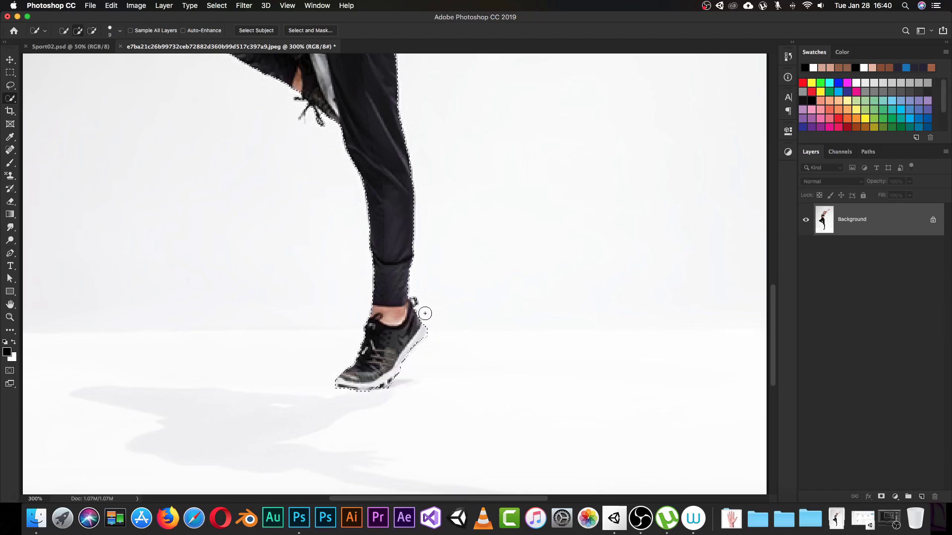
- Add a layer mask from the selection to cut the dancer out of the white background
{"action": "scroll", "coordinate": [388, 191], "scroll_direction": "up", "scroll_amount": 5}
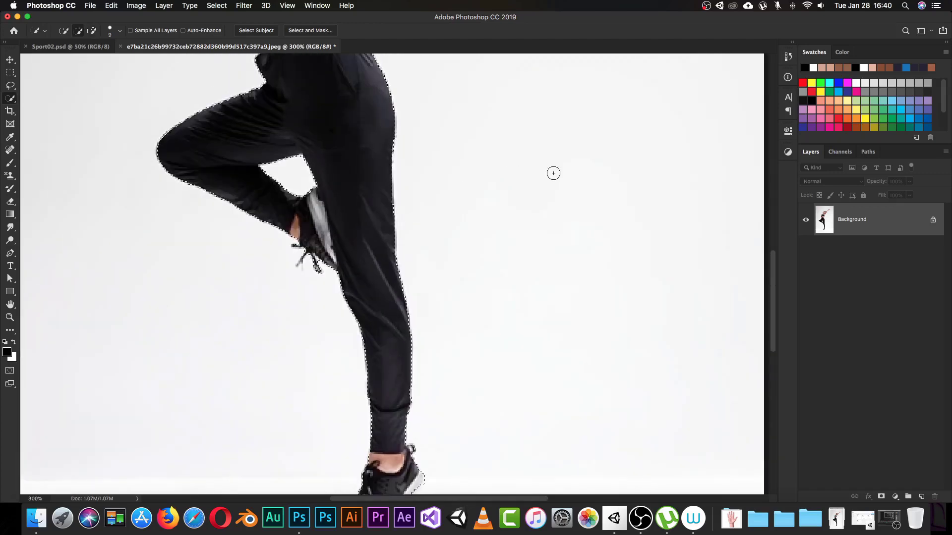
{"action": "left_click", "coordinate": [880, 496]}
{"action": "key", "text": "super+minus"}
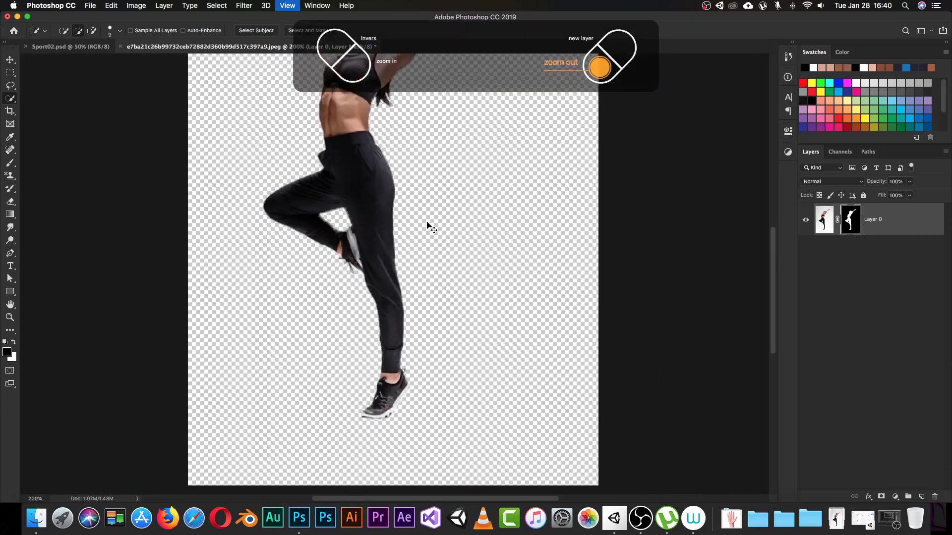
{"action": "key", "text": "super+minus"}
{"action": "key", "text": "super+minus"}
{"action": "key", "text": "super+plus"}
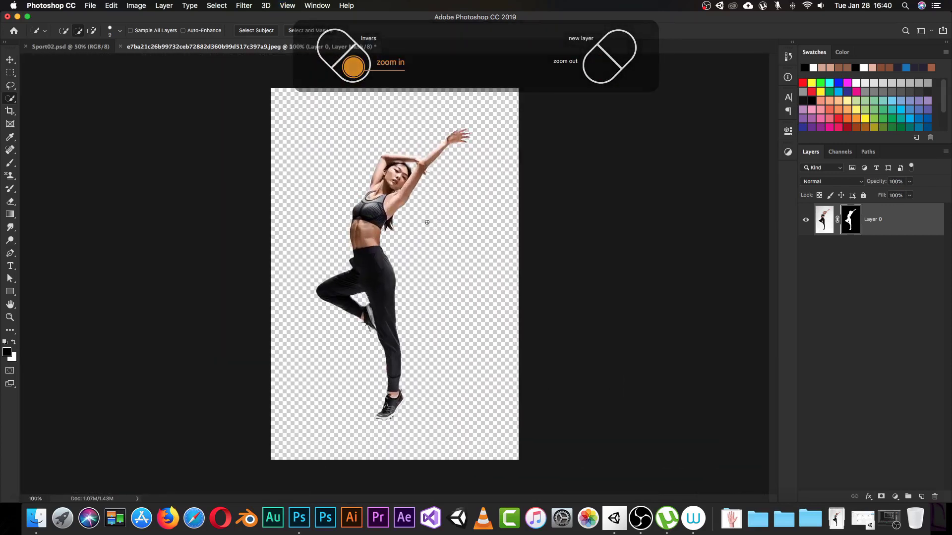
- Create a new 1000 x 1000 pixel RGB document at 144 pixels/inch with a white background
{"action": "key", "text": "v"}
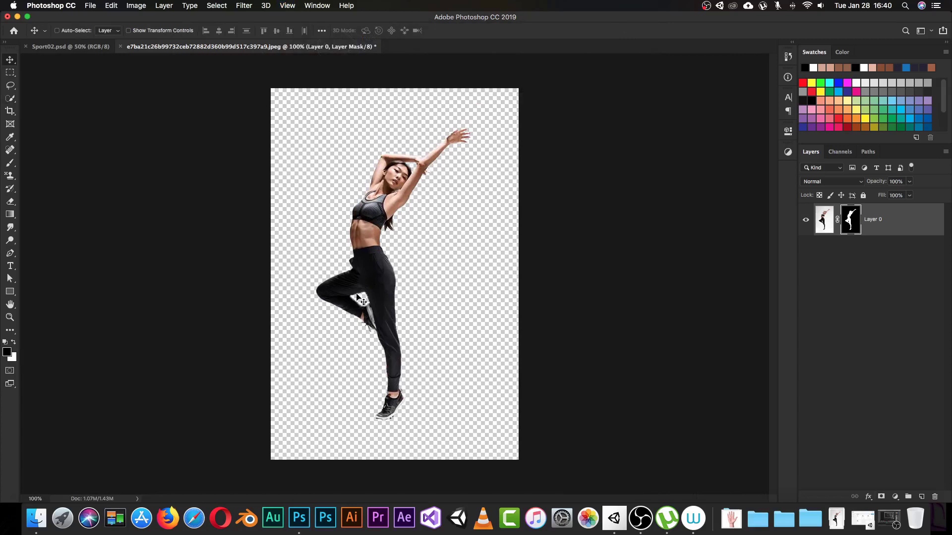
{"action": "key", "text": "super+n"}
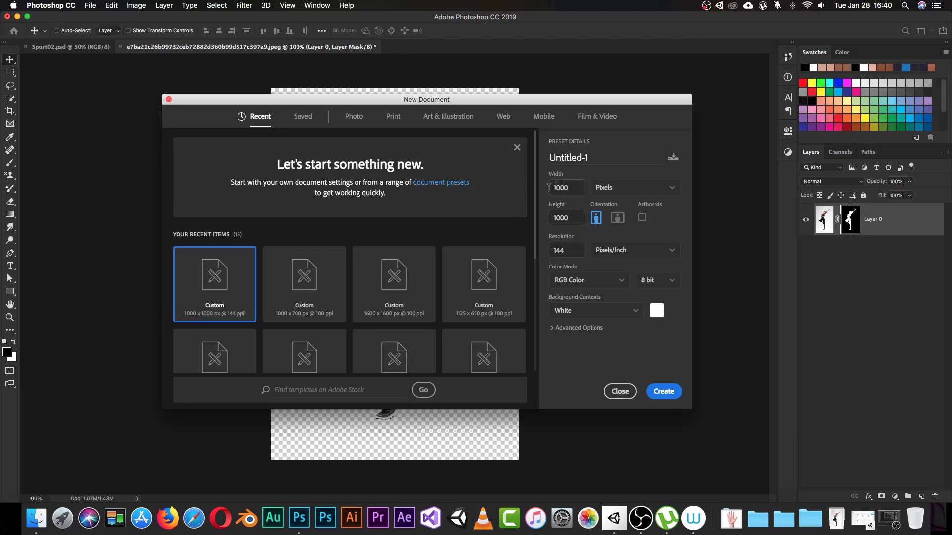
{"action": "left_click", "coordinate": [663, 401]}
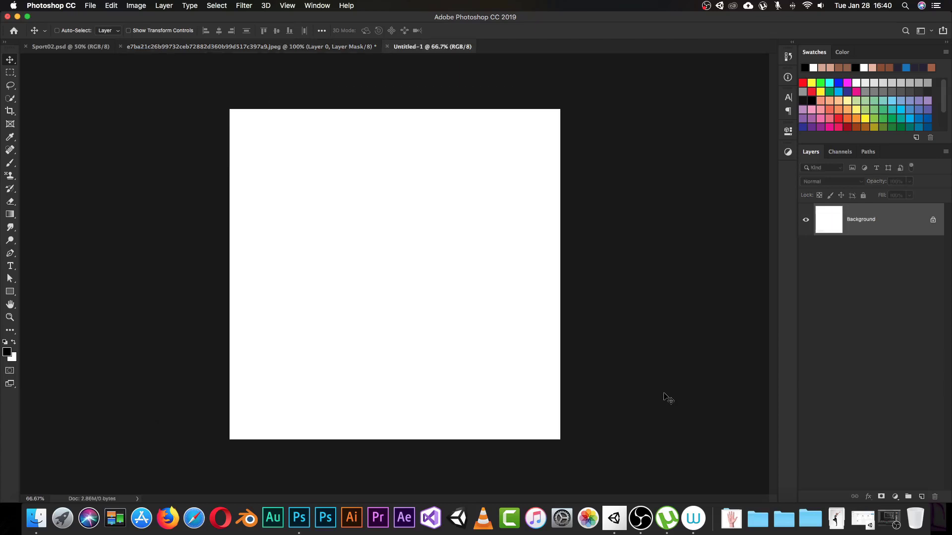
- Copy the masked dancer layer into the Untitled-1 document and place her near the center of the canvas
{"action": "left_click", "coordinate": [278, 47]}
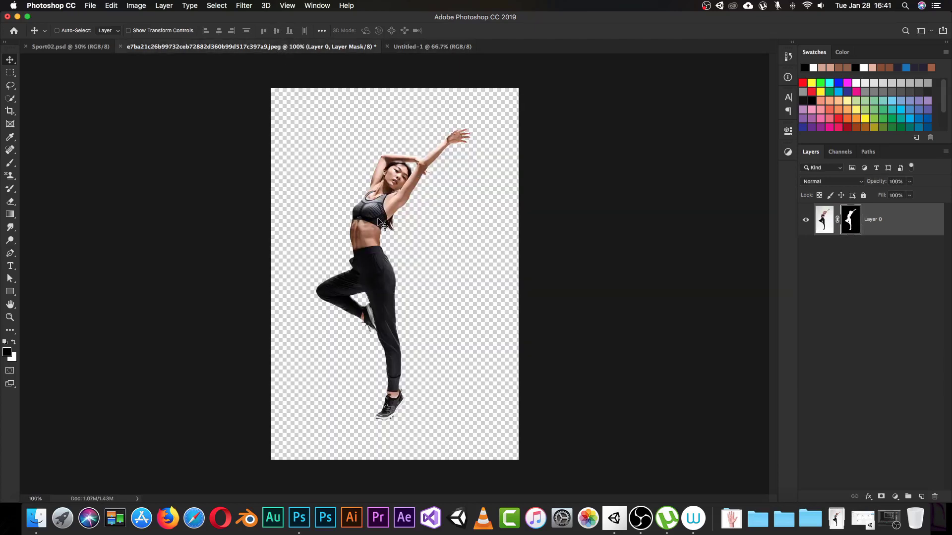
{"action": "left_click", "coordinate": [824, 221]}
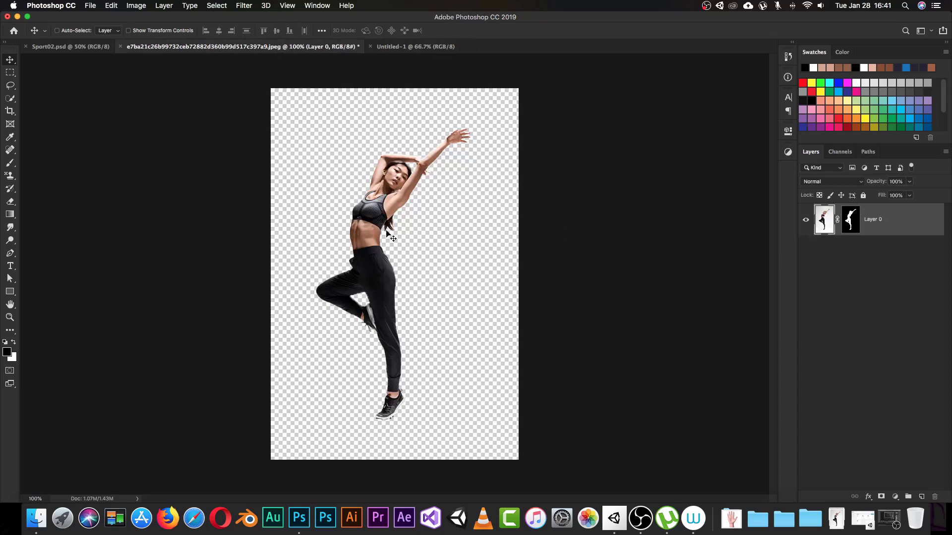
{"action": "left_click_drag", "start_coordinate": [389, 194], "coordinate": [415, 48]}
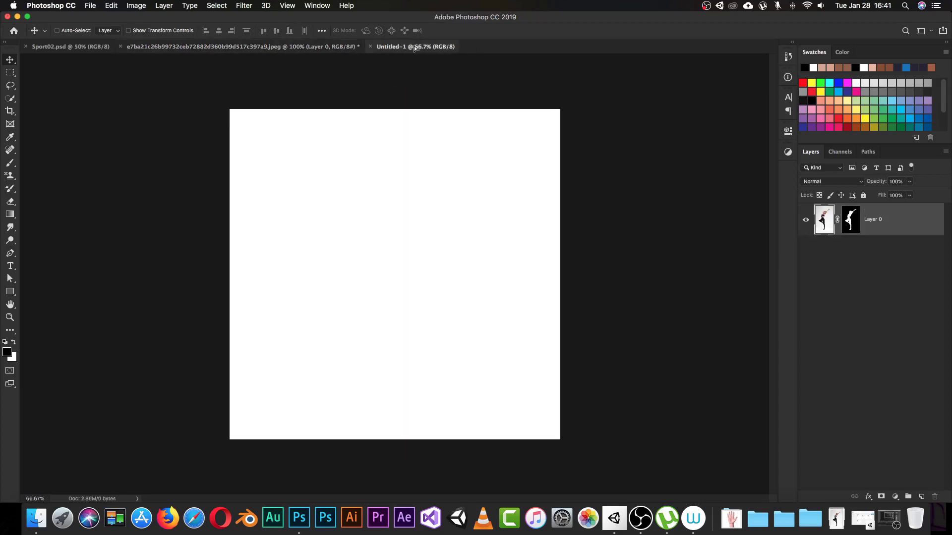
{"action": "left_click_drag", "start_coordinate": [418, 187], "coordinate": [427, 255]}
{"action": "left_click_drag", "start_coordinate": [402, 222], "coordinate": [392, 267]}
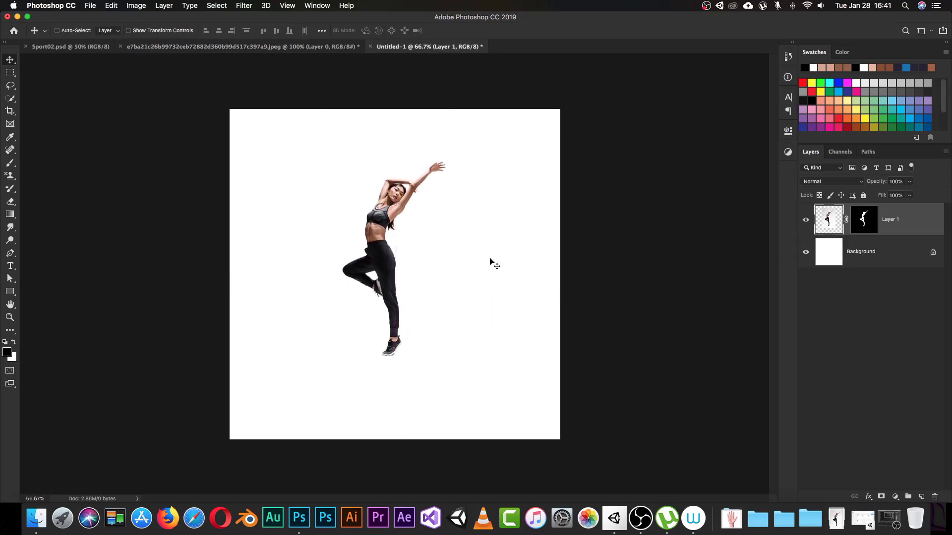
- Convert the dancer's Layer 1 to a Smart Object, and open and close its contents to check the preserved mask
{"action": "right_click", "coordinate": [892, 225]}
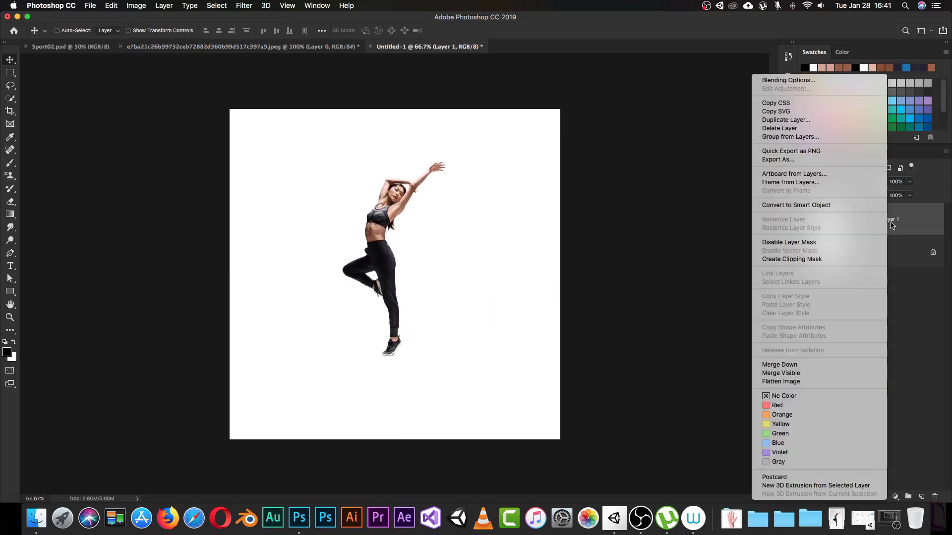
{"action": "left_click", "coordinate": [833, 204]}
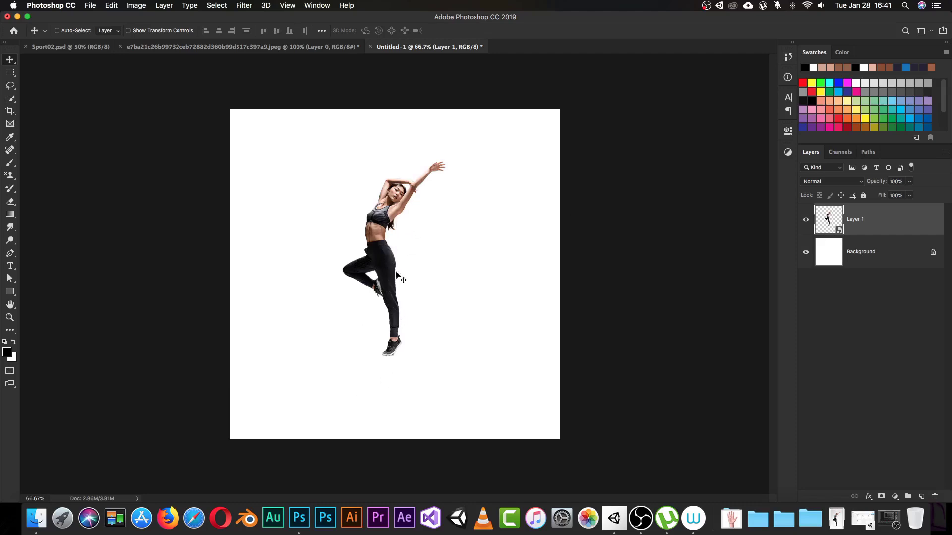
{"action": "double_click", "coordinate": [819, 229]}
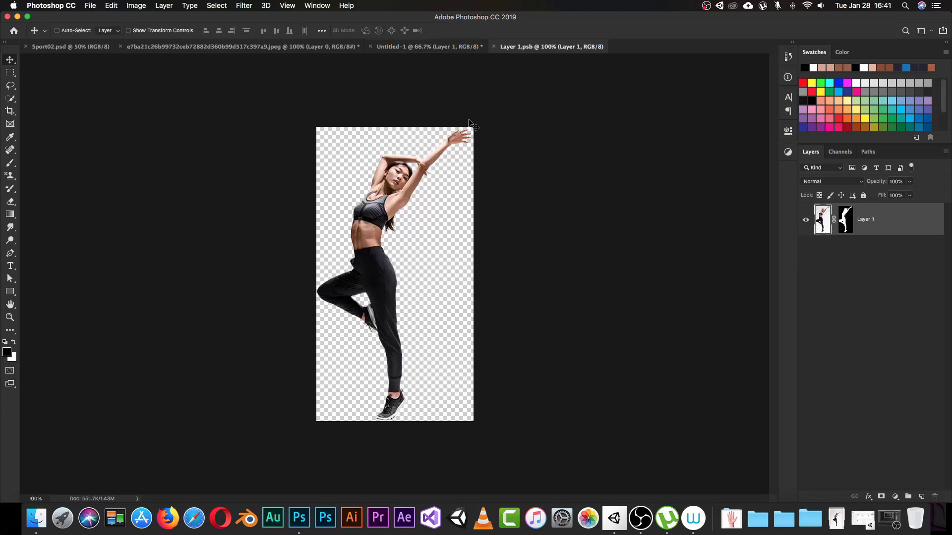
{"action": "left_click", "coordinate": [494, 47]}
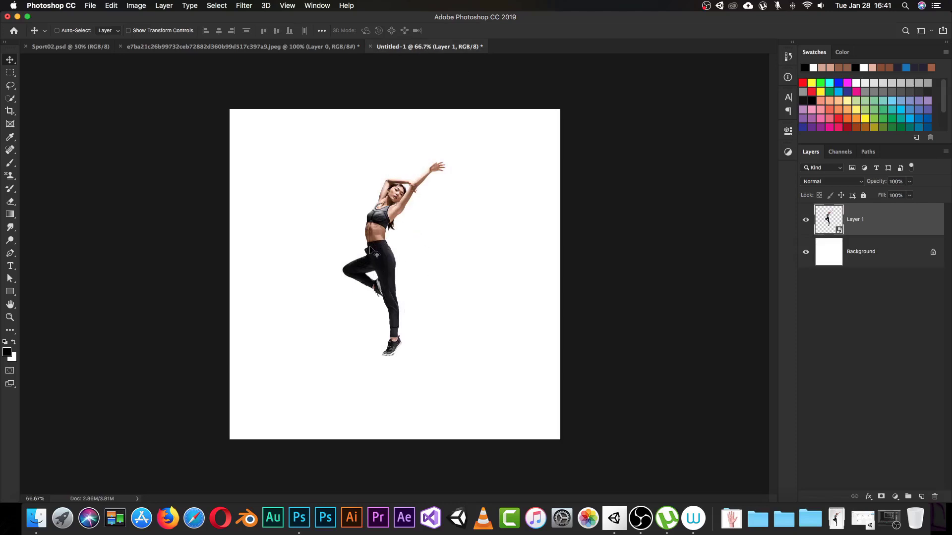
{"action": "key", "text": "m"}
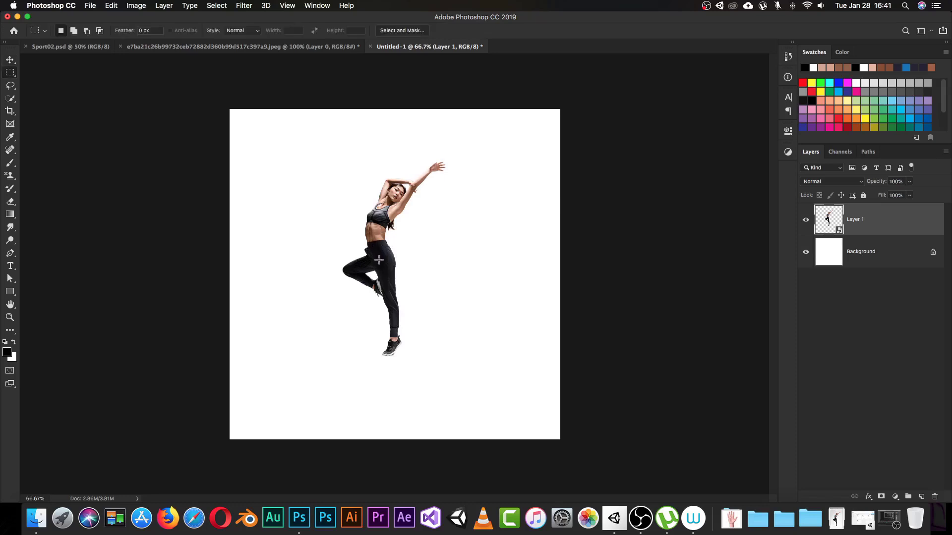
{"action": "left_click_drag", "start_coordinate": [379, 260], "coordinate": [390, 265]}
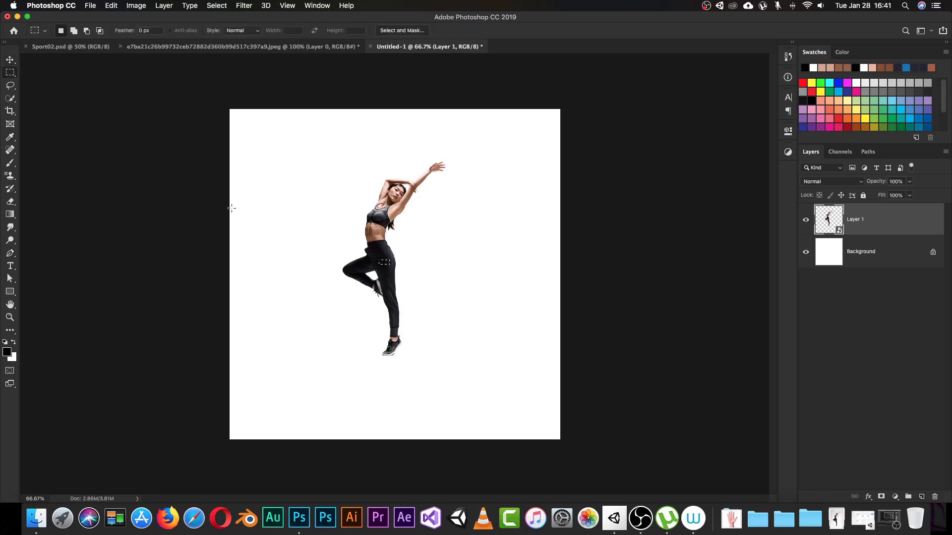
{"action": "right_click", "coordinate": [10, 72]}
{"action": "left_click", "coordinate": [39, 101]}
{"action": "left_click", "coordinate": [390, 242]}
{"action": "mouse_move", "coordinate": [389, 242]}
{"action": "left_mouse_down"}
{"action": "mouse_move", "coordinate": [377, 243]}
{"action": "mouse_move", "coordinate": [391, 247]}
{"action": "left_mouse_up"}
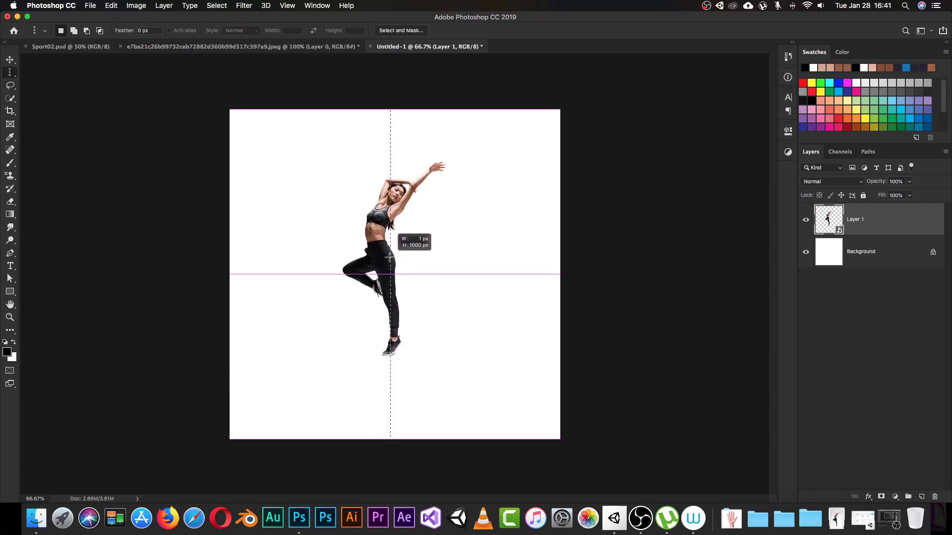
{"action": "mouse_move", "coordinate": [393, 257]}
{"action": "left_mouse_down"}
{"action": "mouse_move", "coordinate": [434, 253]}
{"action": "mouse_move", "coordinate": [401, 254]}
{"action": "left_mouse_up"}
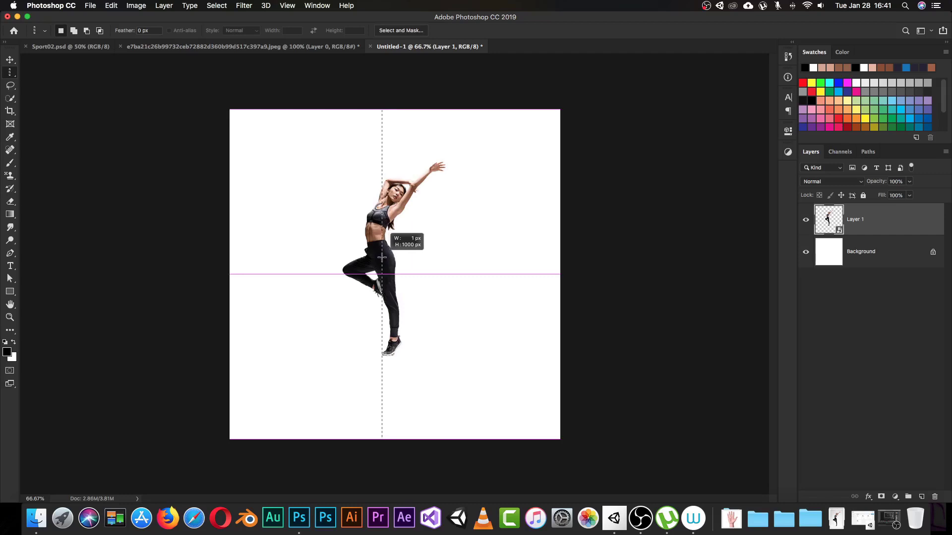
{"action": "left_click_drag", "start_coordinate": [380, 255], "coordinate": [388, 257]}
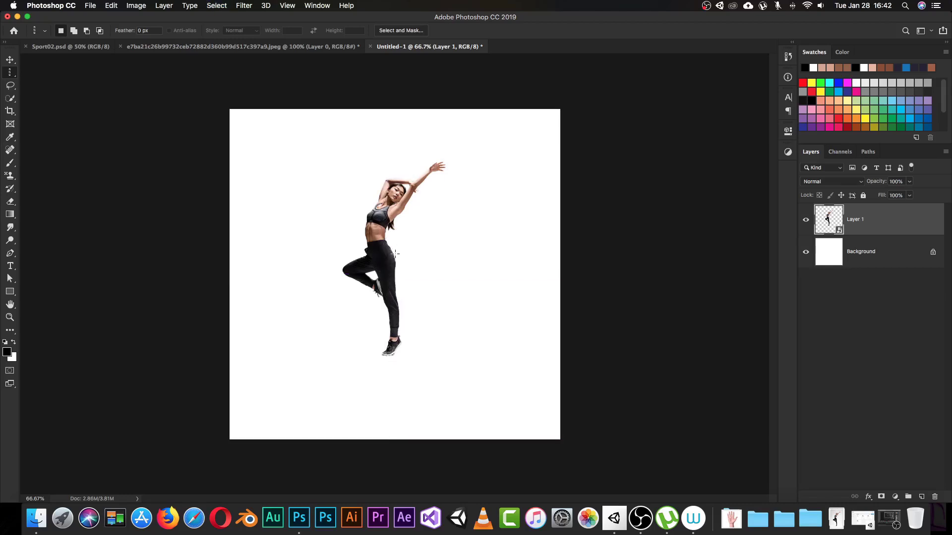
- Start a Pen tool shape outline at the raised hand's fingertips and run it along the arm and torso to the trouser waist
{"action": "key", "text": "p"}
{"action": "key", "text": "super+plus"}
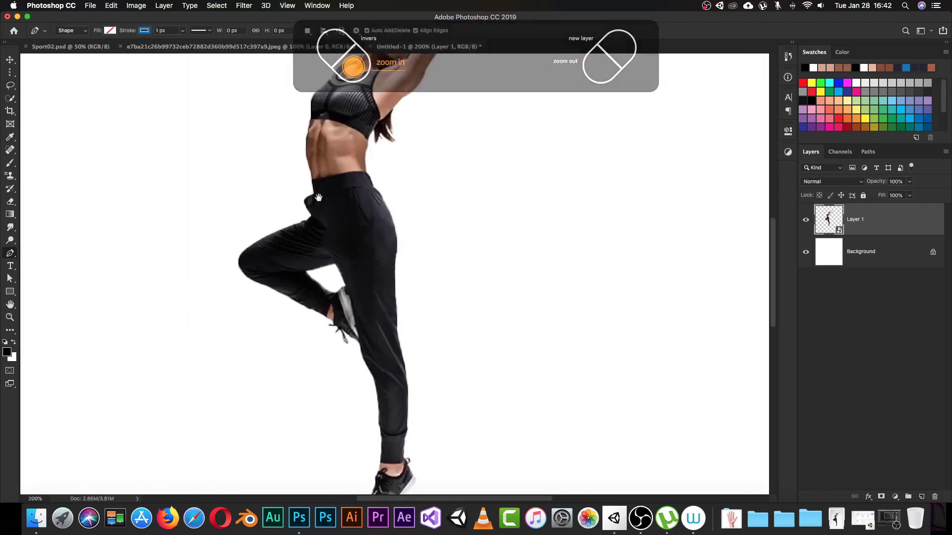
{"action": "left_click_drag", "start_coordinate": [317, 197], "coordinate": [330, 330]}
{"action": "left_click_drag", "start_coordinate": [460, 235], "coordinate": [430, 273]}
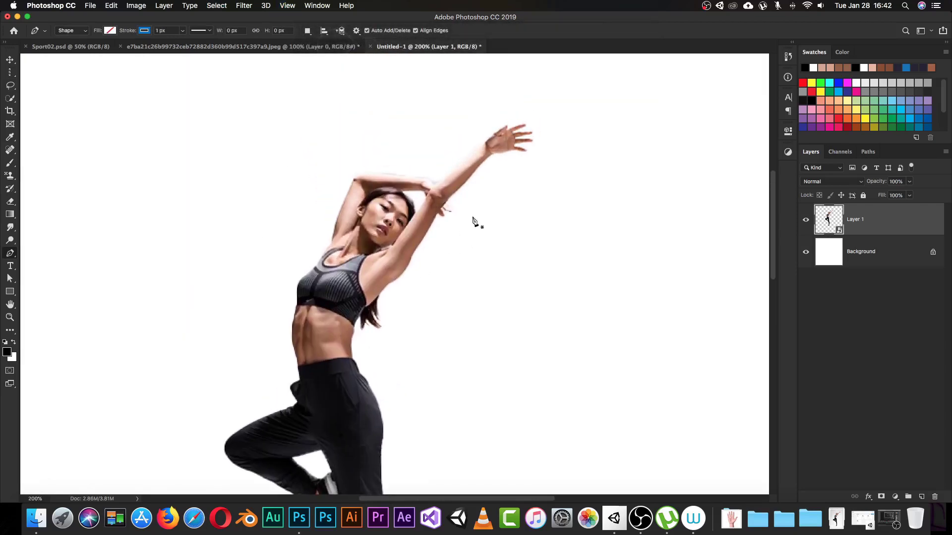
{"action": "left_click", "coordinate": [531, 133]}
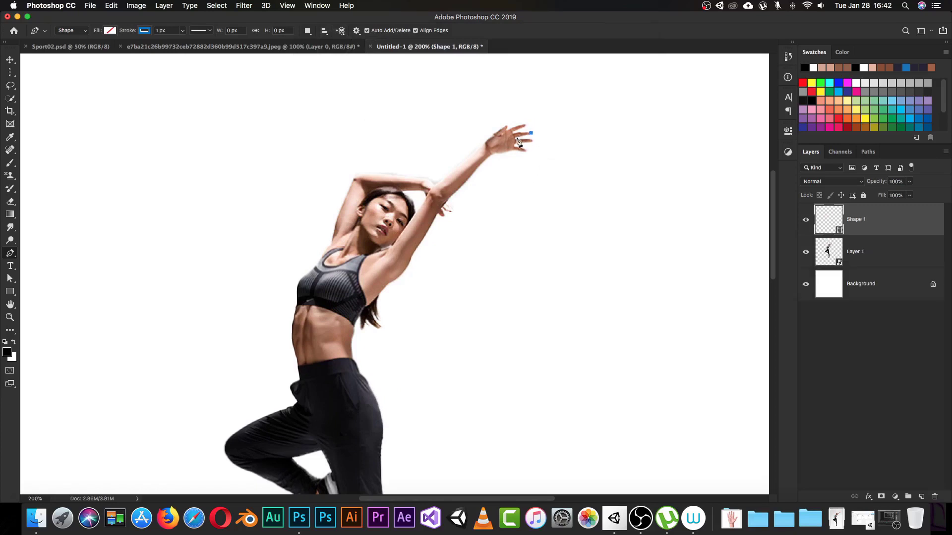
{"action": "left_click", "coordinate": [487, 152]}
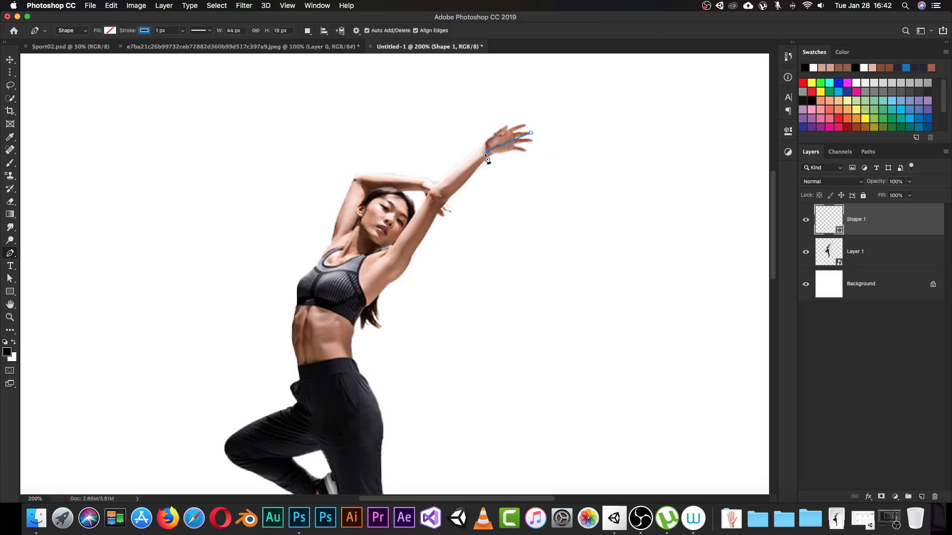
{"action": "left_click", "coordinate": [437, 202]}
{"action": "left_click", "coordinate": [386, 272]}
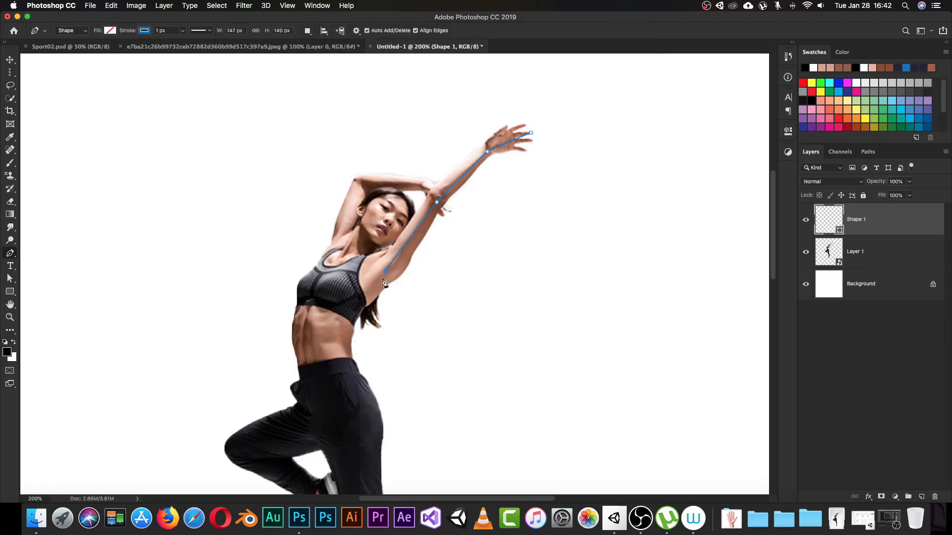
{"action": "left_click", "coordinate": [345, 316]}
{"action": "left_click", "coordinate": [348, 378]}
- Extend the outline down the standing leg to the shoe sole and close it through a point outside the body behind the shoe
{"action": "left_click_drag", "start_coordinate": [354, 372], "coordinate": [343, 166]}
{"action": "left_click", "coordinate": [357, 328]}
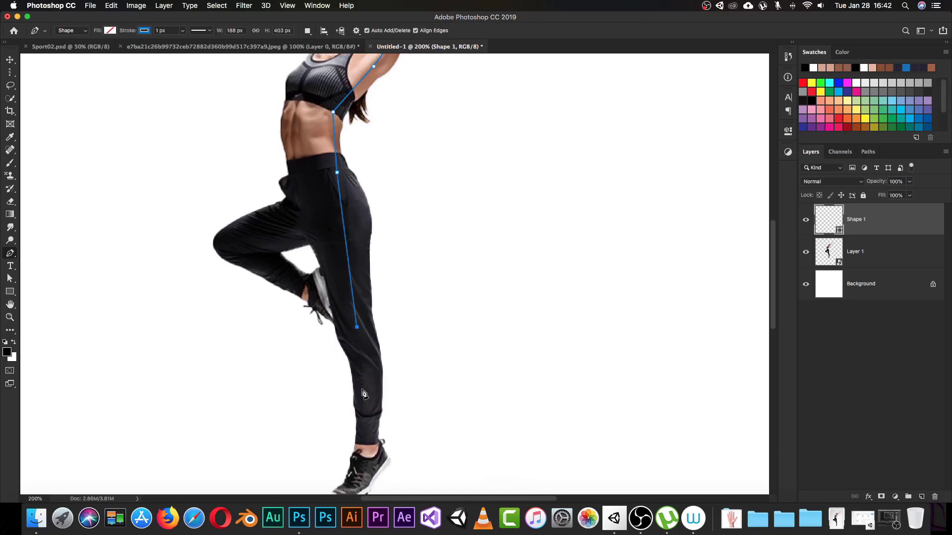
{"action": "left_click", "coordinate": [368, 429]}
{"action": "scroll", "coordinate": [369, 429], "scroll_direction": "down", "scroll_amount": 5}
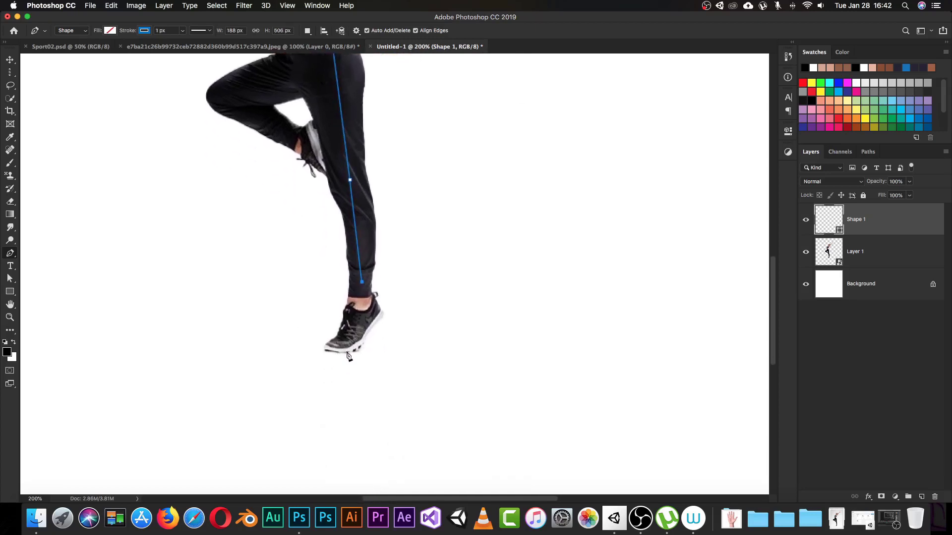
{"action": "left_click", "coordinate": [347, 352]}
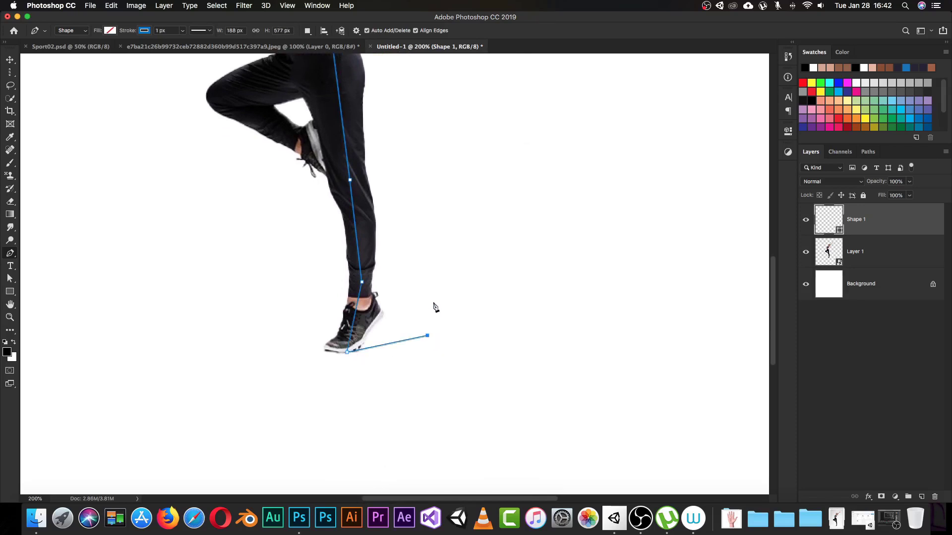
{"action": "scroll", "coordinate": [427, 308], "scroll_direction": "up", "scroll_amount": 12}
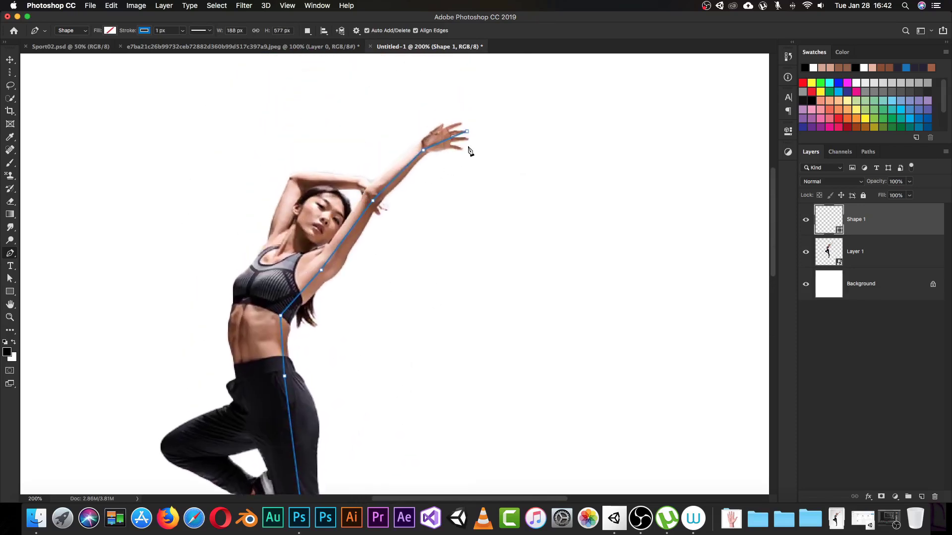
{"action": "left_click", "coordinate": [467, 133]}
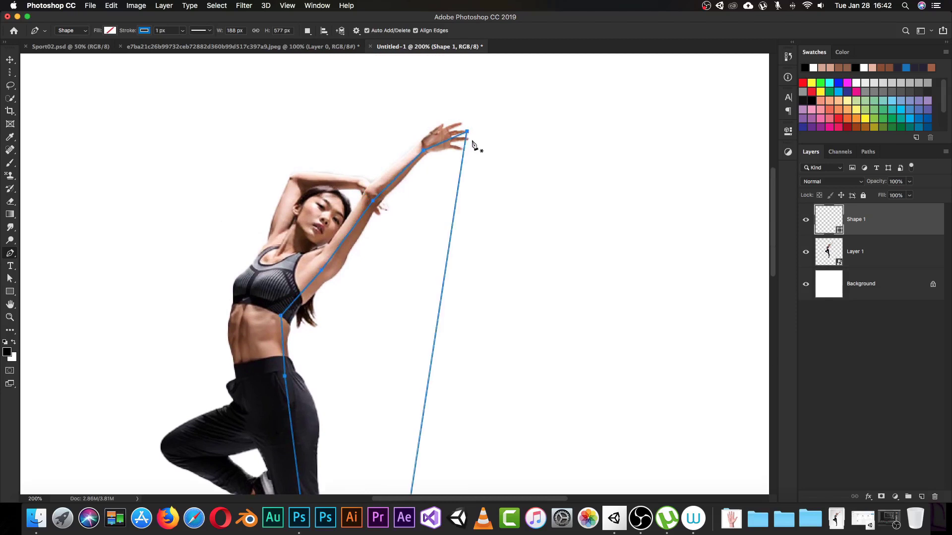
- Make a selection from the closed path with a 0-pixel feather and copy that part of Layer 1 onto a new layer
{"action": "right_click", "coordinate": [460, 168]}
{"action": "left_click", "coordinate": [479, 225]}
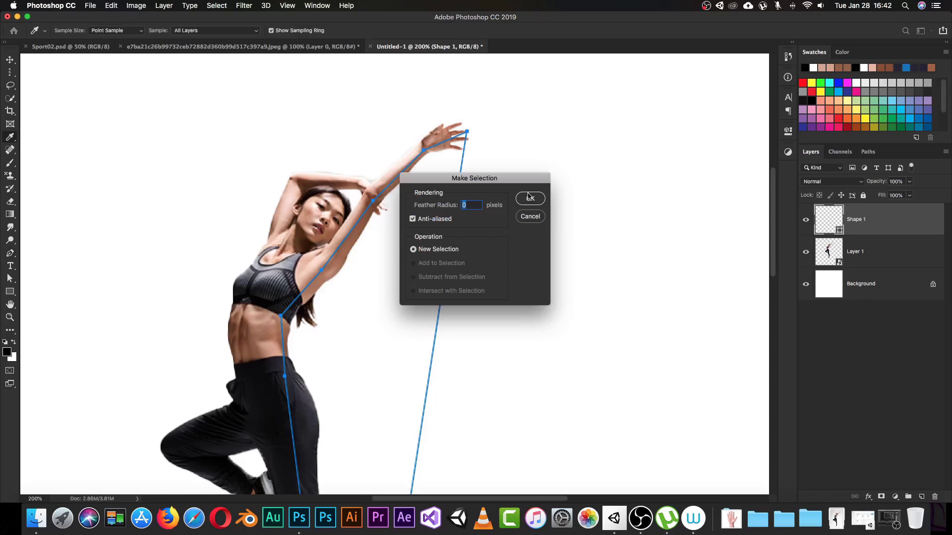
{"action": "left_click", "coordinate": [530, 198]}
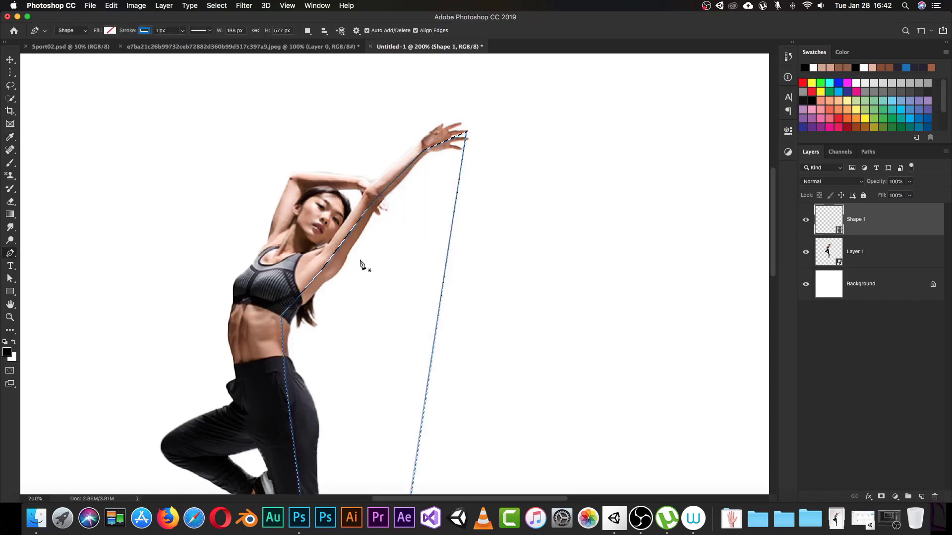
{"action": "left_click", "coordinate": [845, 262]}
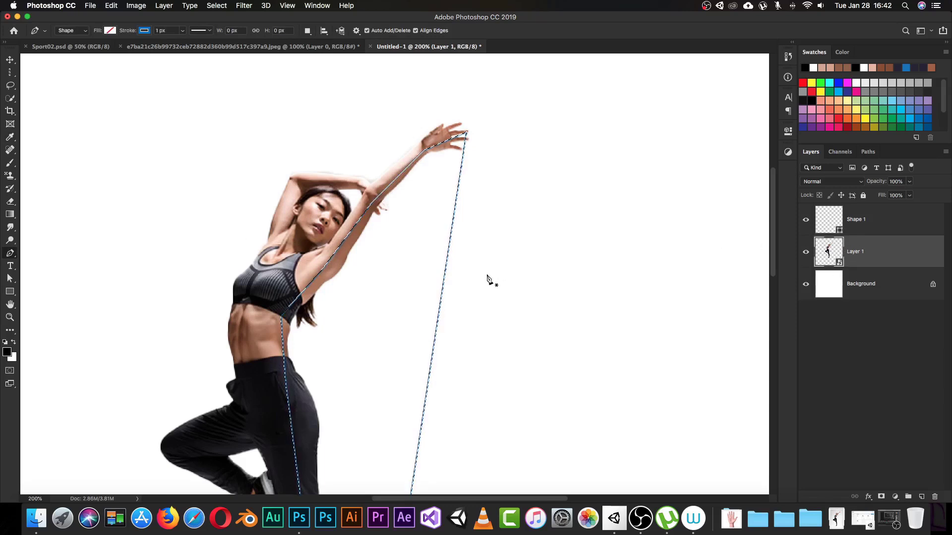
{"action": "key", "text": "super+c"}
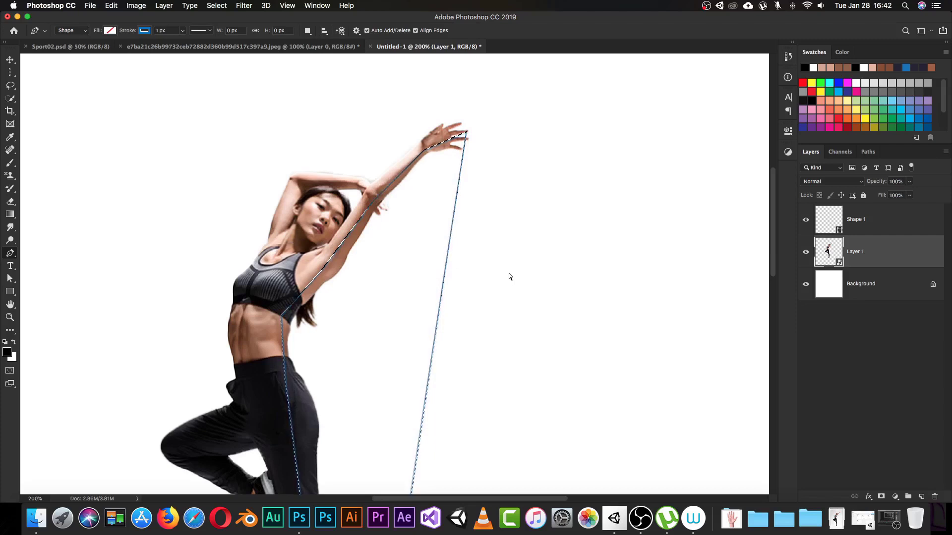
{"action": "key", "text": "super+v"}
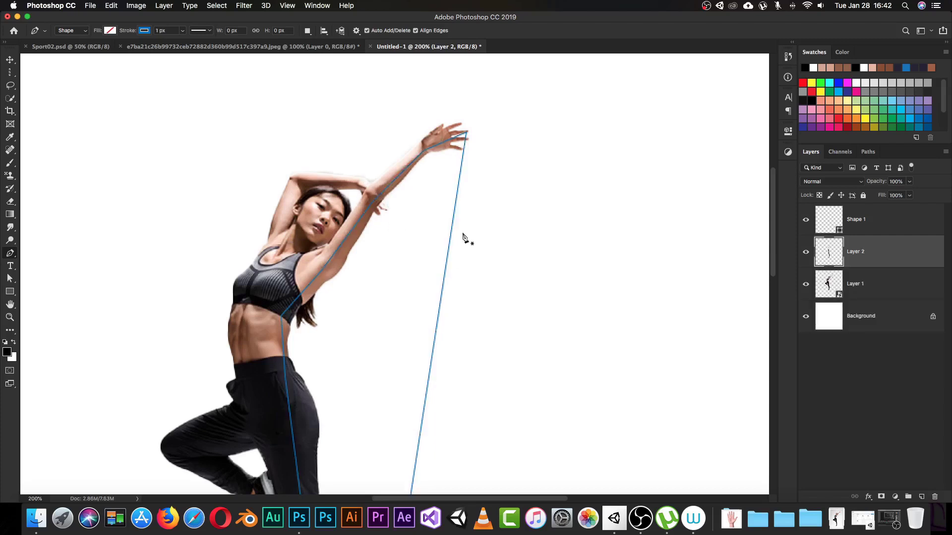
- Delete the Shape 1 layer and hide Layer 1 so only the copied body strip is shown over the background
{"action": "left_click", "coordinate": [860, 220]}
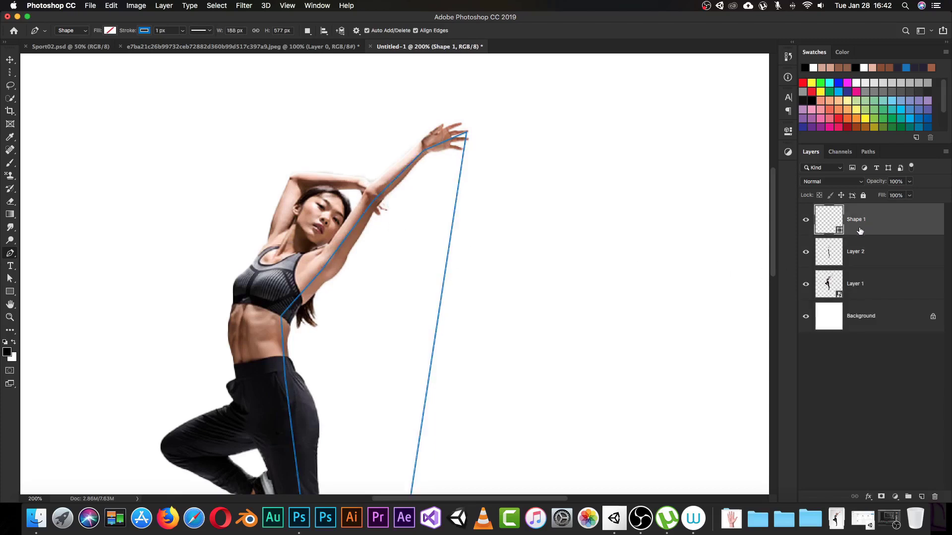
{"action": "key", "text": "Delete"}
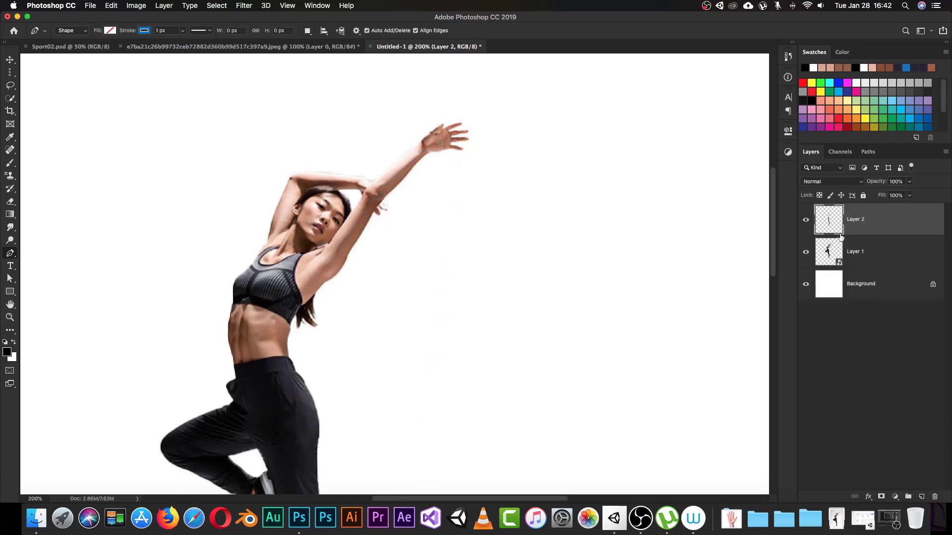
{"action": "left_click", "coordinate": [806, 253]}
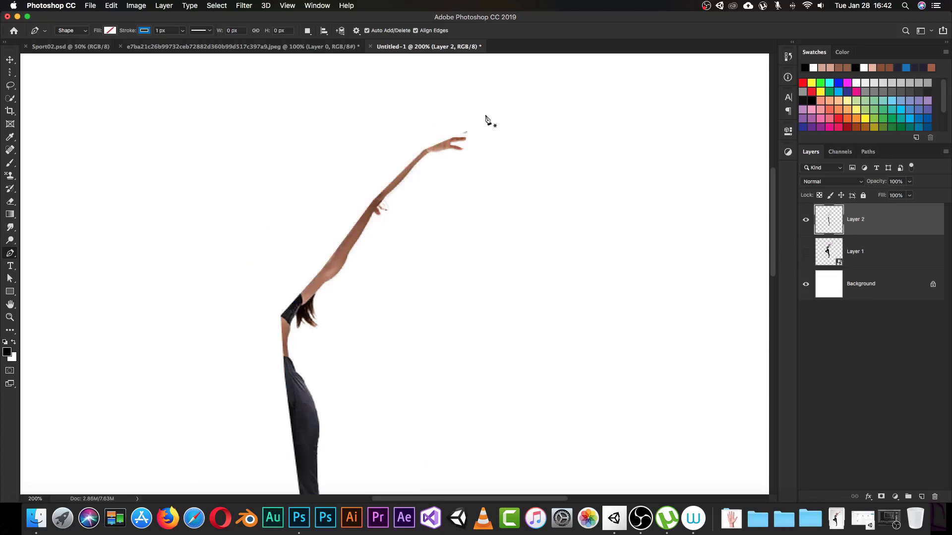
{"action": "key", "text": "super+minus"}
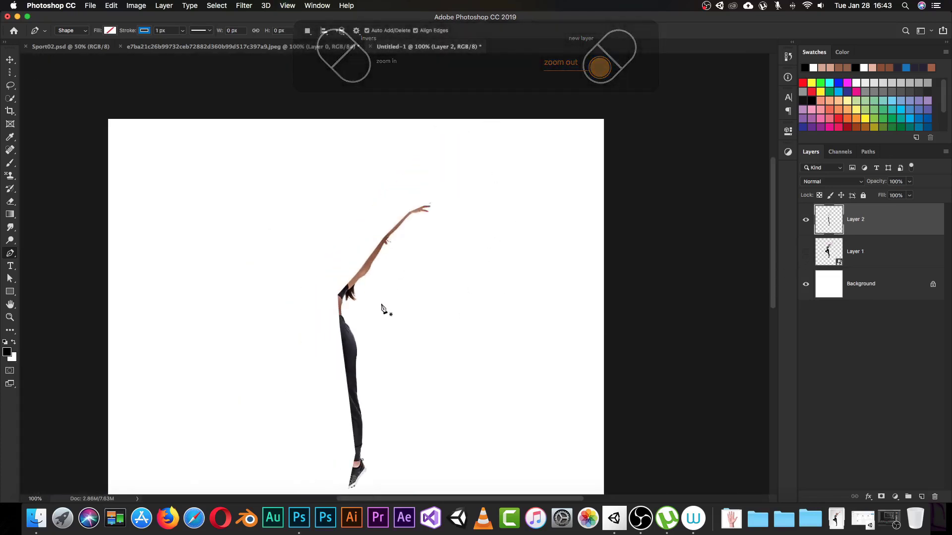
{"action": "key", "text": "v"}
{"action": "left_click_drag", "start_coordinate": [391, 289], "coordinate": [396, 253]}
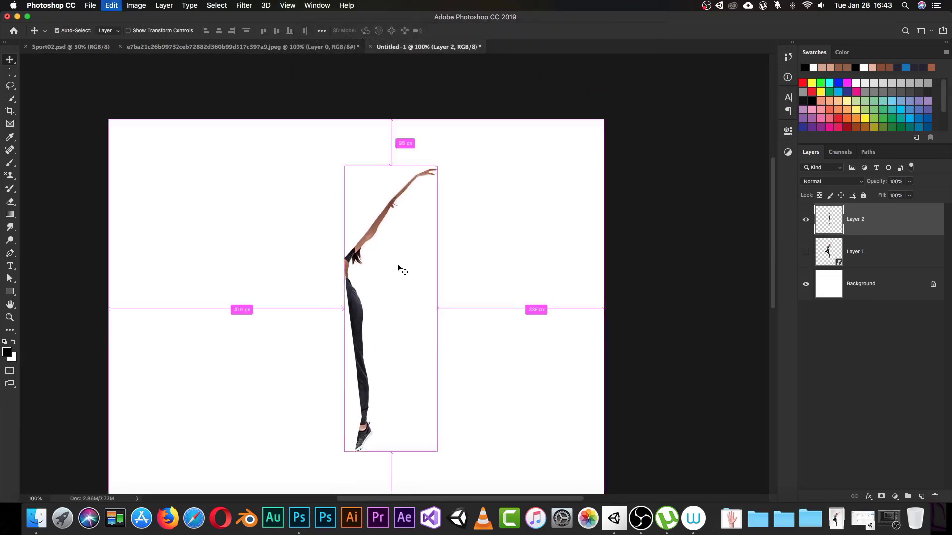
{"action": "key", "text": "super+z"}
- Duplicate Layer 2, which holds the copied body strip
{"action": "left_click_drag", "start_coordinate": [415, 301], "coordinate": [409, 201]}
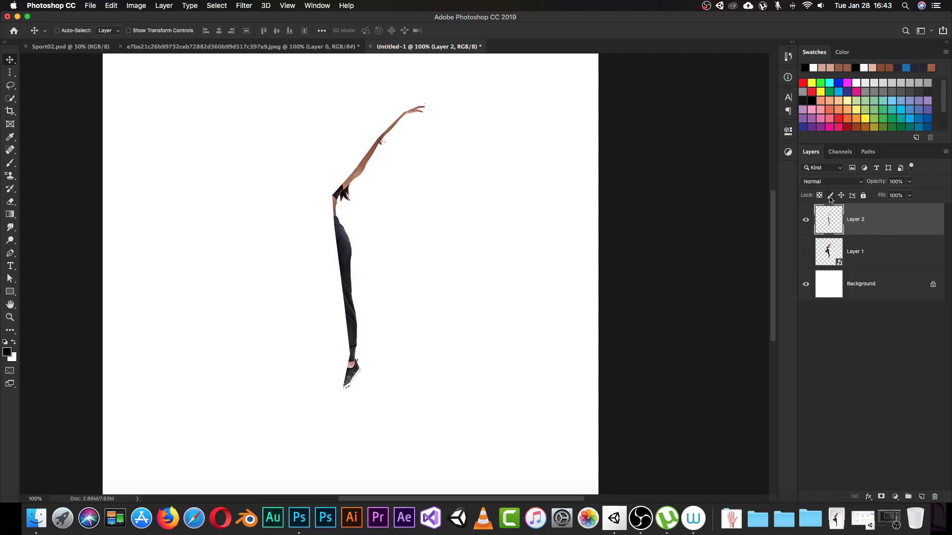
{"action": "key", "text": "super+j"}
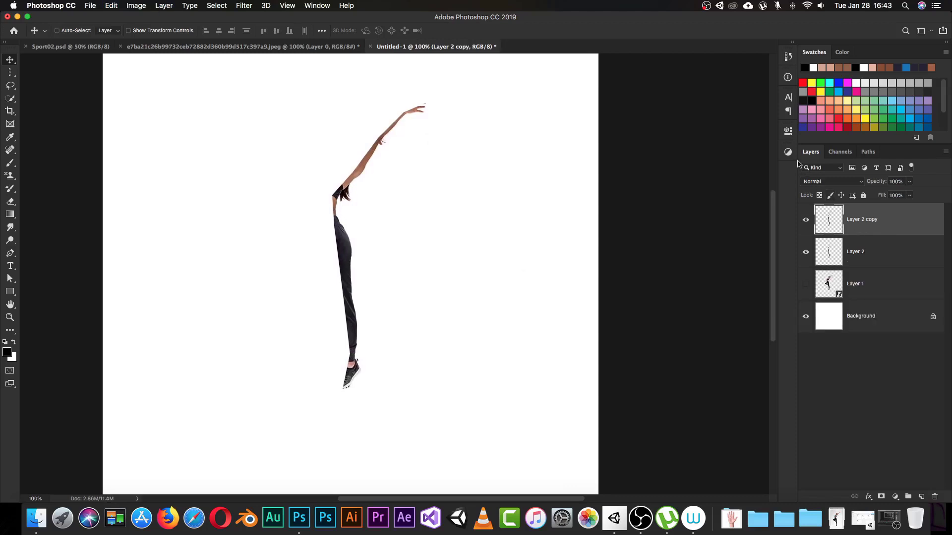
- Duplicate the body strip repeatedly, offsetting each copy slightly to the right, until the layer stack reaches Layer 2 copy 26
{"action": "key", "text": "super+j"}
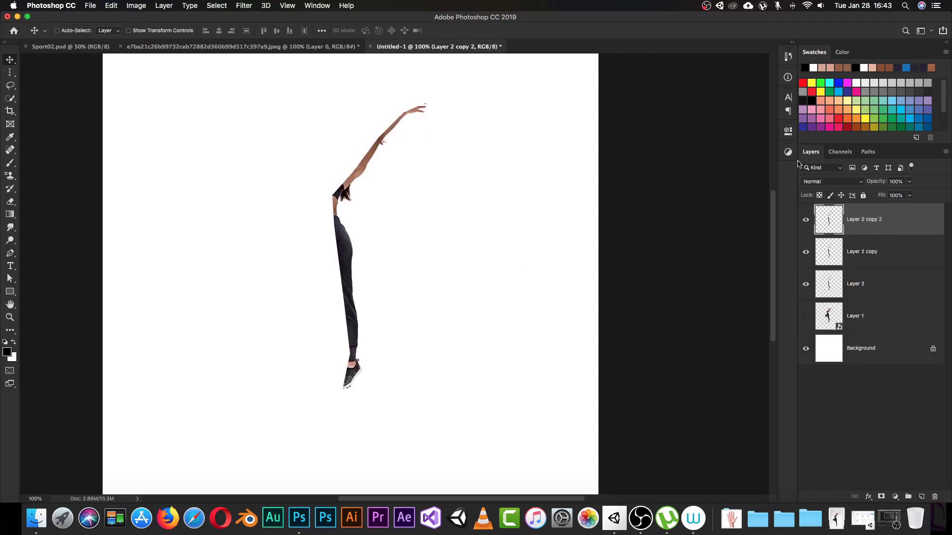
{"action": "key", "text": "super+j"}
{"action": "key", "text": "super+j"}
{"action": "key", "text": "super+j"}
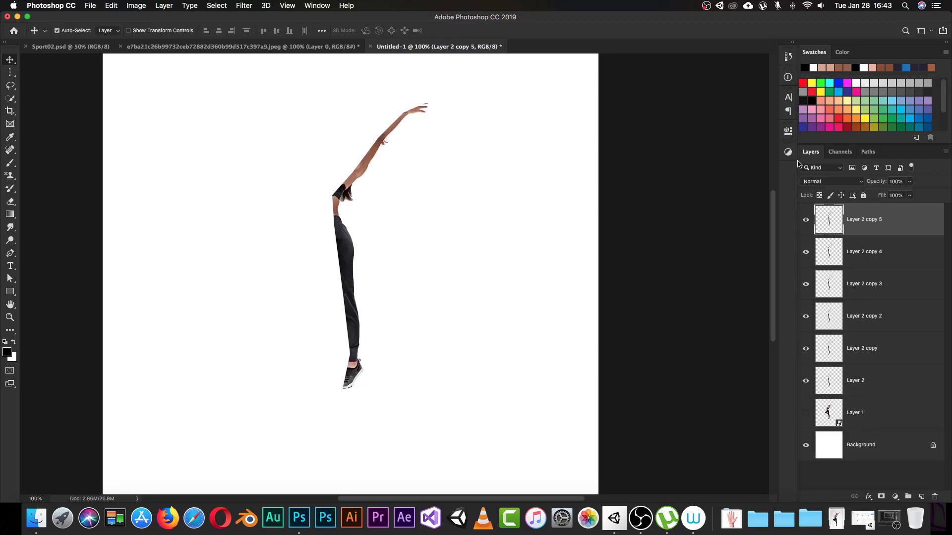
{"action": "key", "text": "super+j"}
{"action": "key", "text": "super+j"}
{"action": "key", "text": "super+j"}
{"action": "key", "text": "super+j"}
{"action": "key", "text": "super+j"}
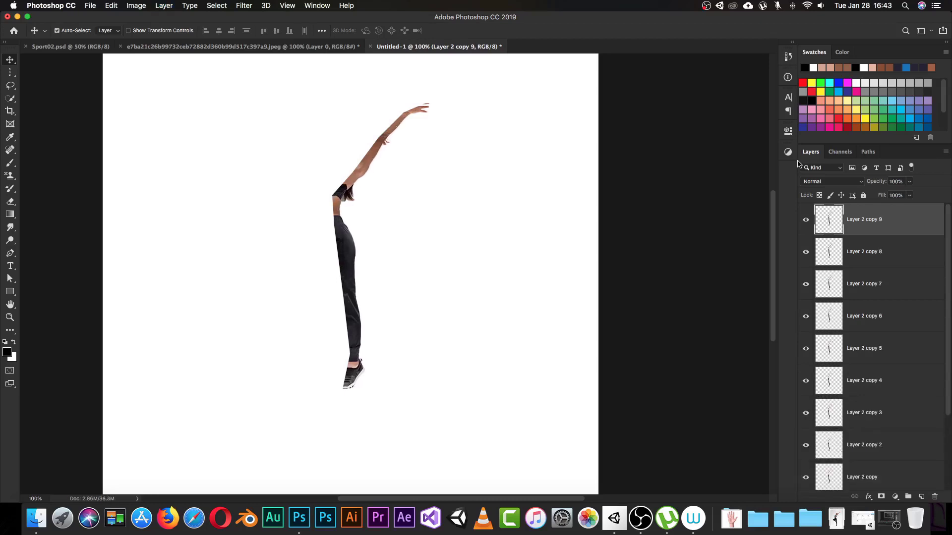
{"action": "key", "text": "super+j"}
{"action": "key", "text": "super+j"}
{"action": "key", "text": "super+j"}
{"action": "key", "text": "super+j"}
{"action": "key", "text": "super+j"}
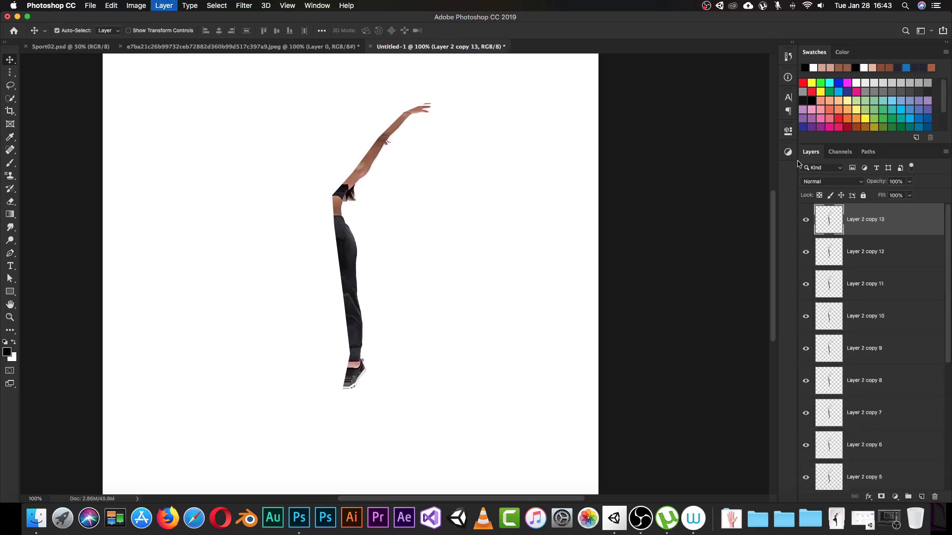
{"action": "key", "text": "super+j"}
{"action": "key", "text": "super+j"}
{"action": "key", "text": "super+j"}
{"action": "key", "text": "super+j"}
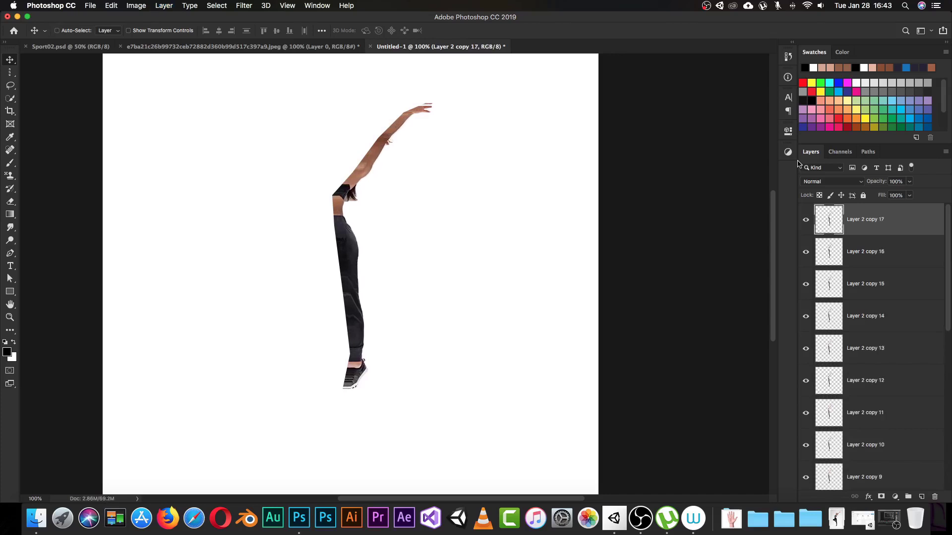
{"action": "key", "text": "super+j"}
{"action": "key", "text": "super+j"}
{"action": "key", "text": "super+j"}
{"action": "key", "text": "super+j"}
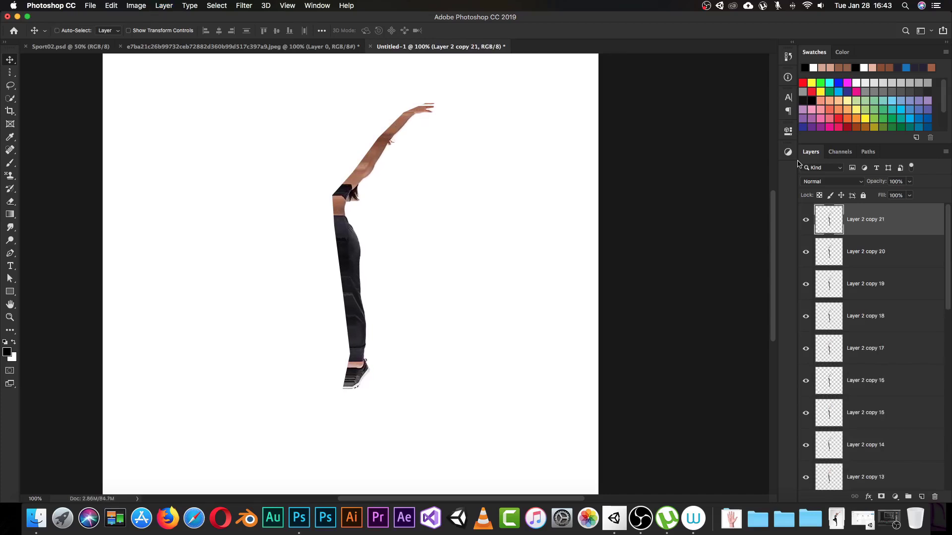
{"action": "key", "text": "super+j"}
{"action": "key", "text": "super+j"}
{"action": "key", "text": "super+j"}
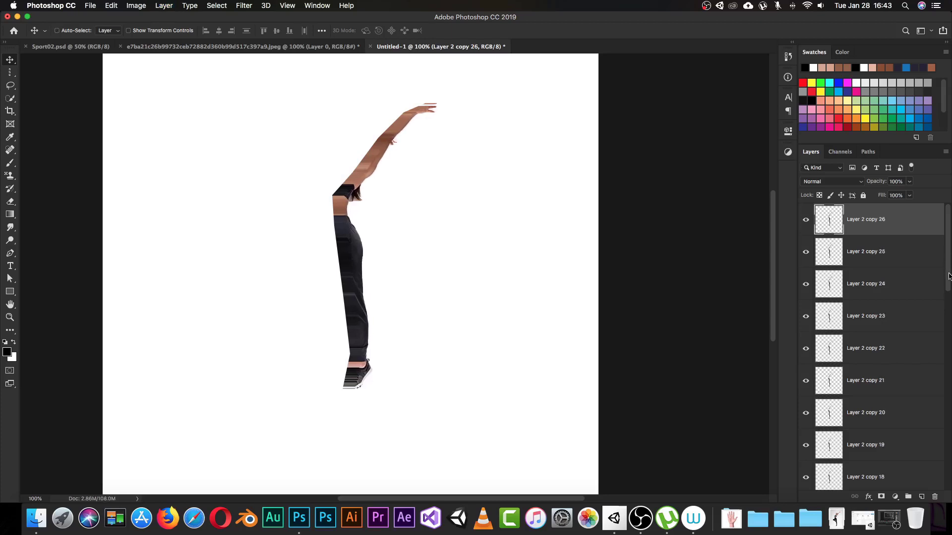
- Merge all the body strip layers from Layer 2 up to Layer 2 copy 26 into one layer
{"action": "left_click_drag", "start_coordinate": [947, 282], "coordinate": [943, 477]}
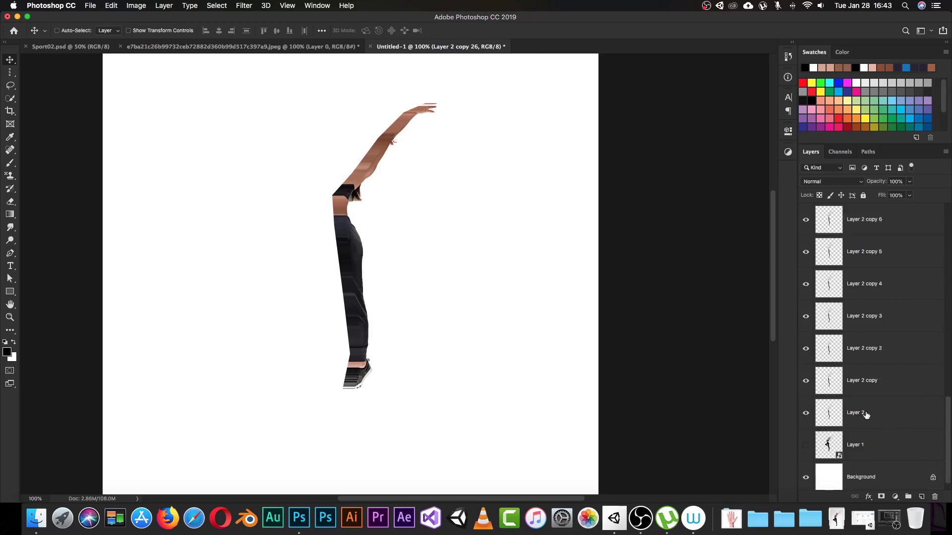
{"action": "left_click", "coordinate": [863, 416], "text": "shift"}
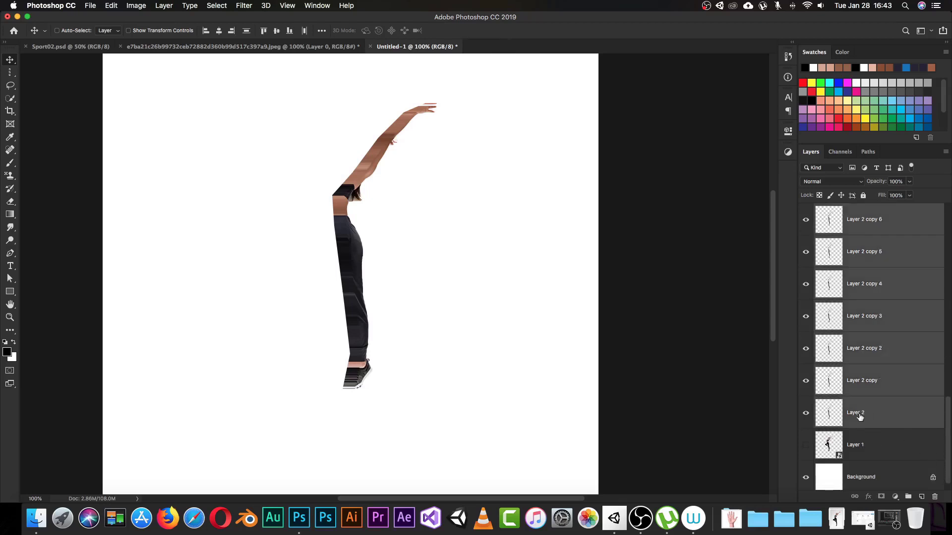
{"action": "right_click", "coordinate": [858, 342]}
{"action": "left_click", "coordinate": [756, 365]}
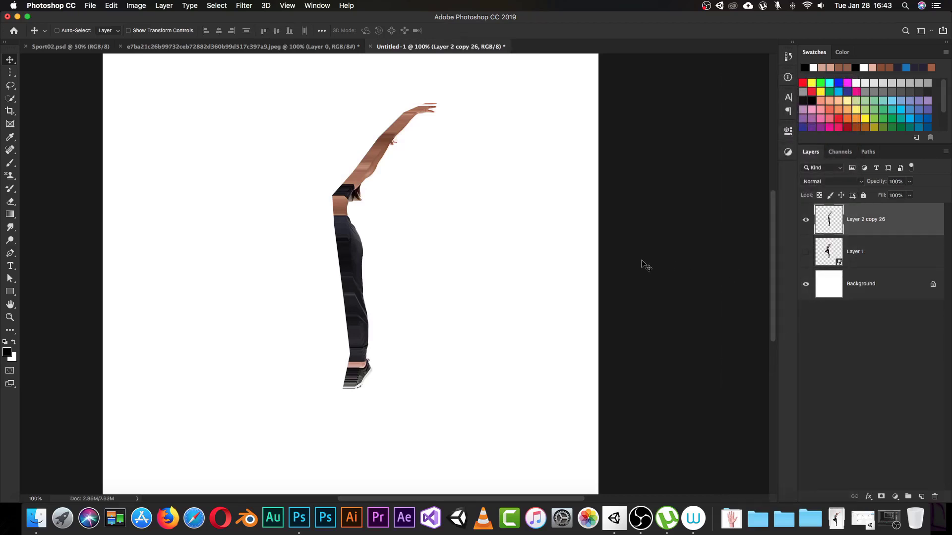
- Duplicate the merged strip with offsets to the right to extend it into a broad band of horizontally stretched pixels
{"action": "key", "text": "super+j"}
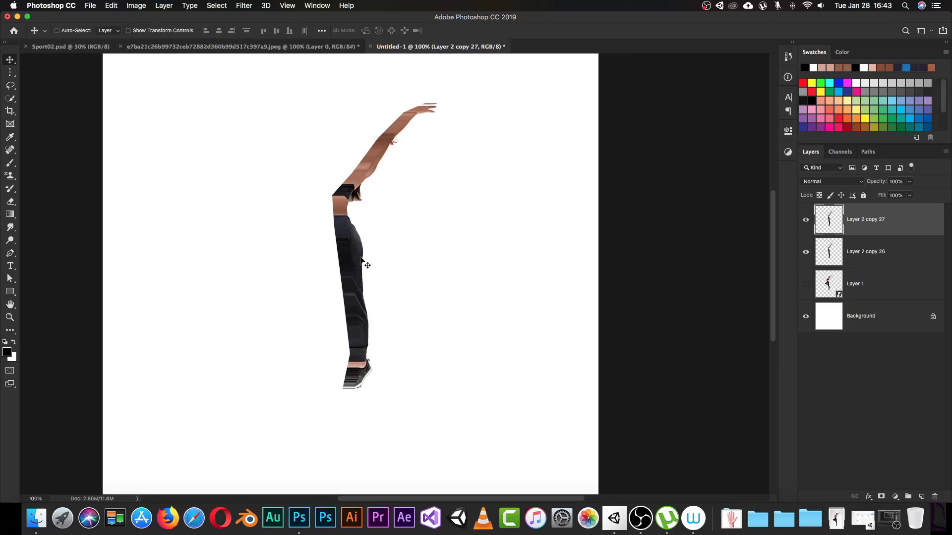
{"action": "left_click_drag", "start_coordinate": [353, 256], "coordinate": [382, 267]}
{"action": "key", "text": "super+j"}
{"action": "key", "text": "super"}
{"action": "key", "text": "super+j"}
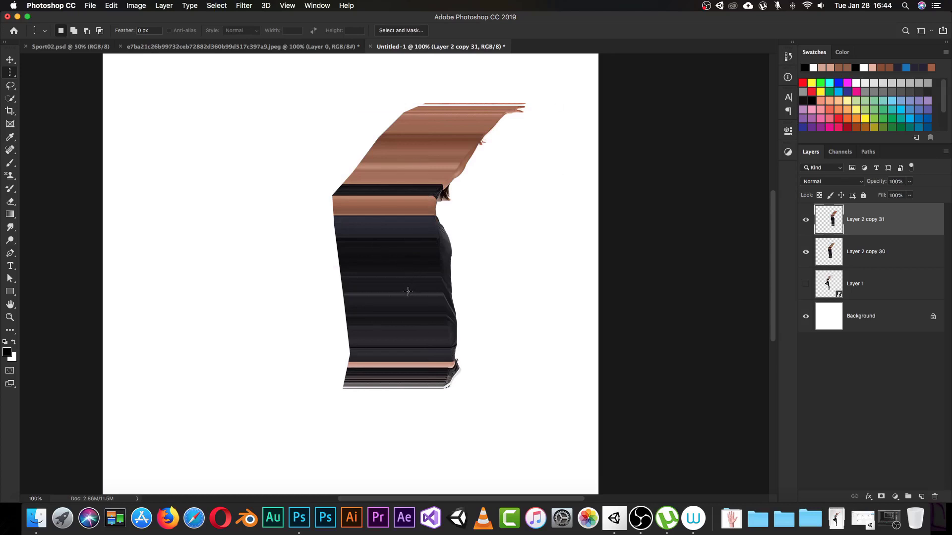
- Select a single-pixel column through the right part of the stretched band and merge Layer 2 copy 30 and copy 31
{"action": "left_click_drag", "start_coordinate": [393, 291], "coordinate": [430, 299]}
{"action": "left_click", "coordinate": [850, 253], "text": "shift"}
{"action": "right_click", "coordinate": [861, 256]}
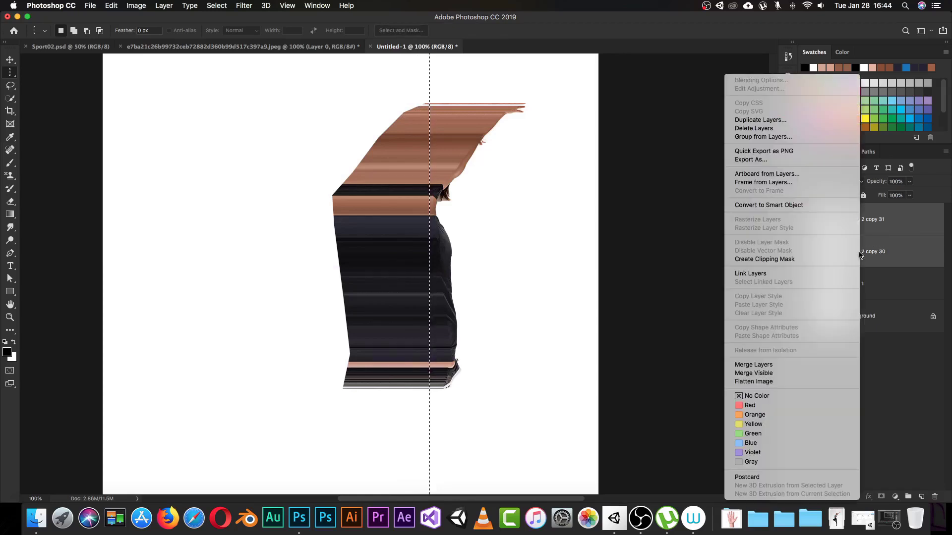
{"action": "left_click", "coordinate": [753, 365]}
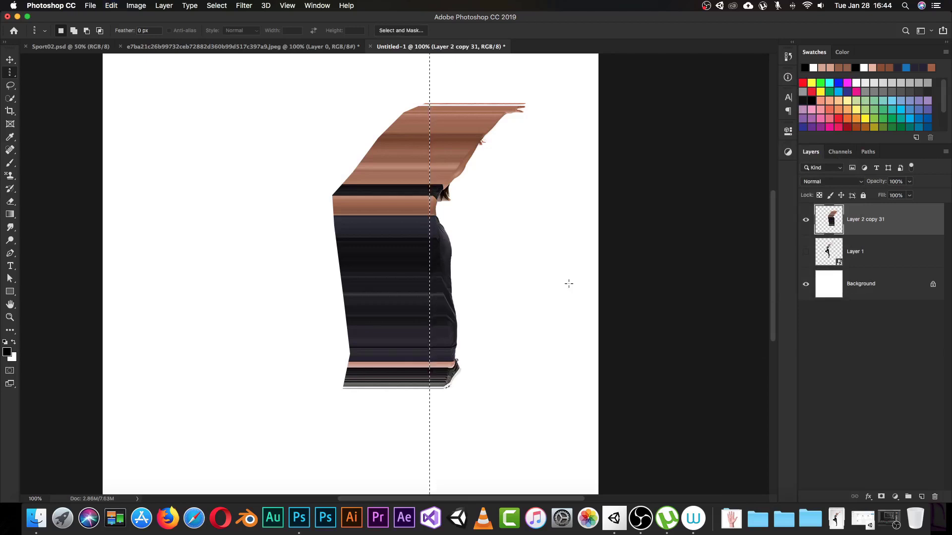
- Copy the selected pixel column onto a new layer and delete the wide band layer, Layer 2 copy 31
{"action": "key", "text": "super+shift+alt+n"}
{"action": "key", "text": "super+d"}
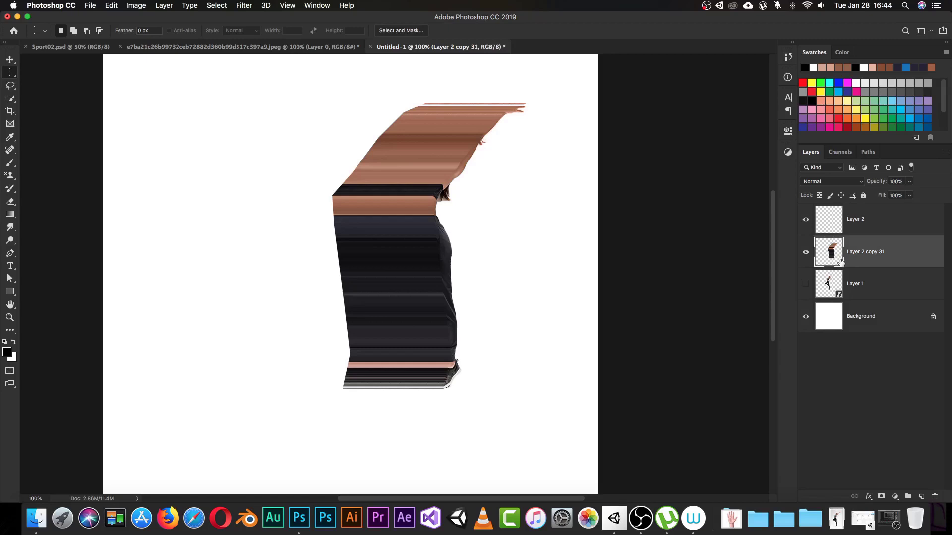
{"action": "key", "text": "BackSpace"}
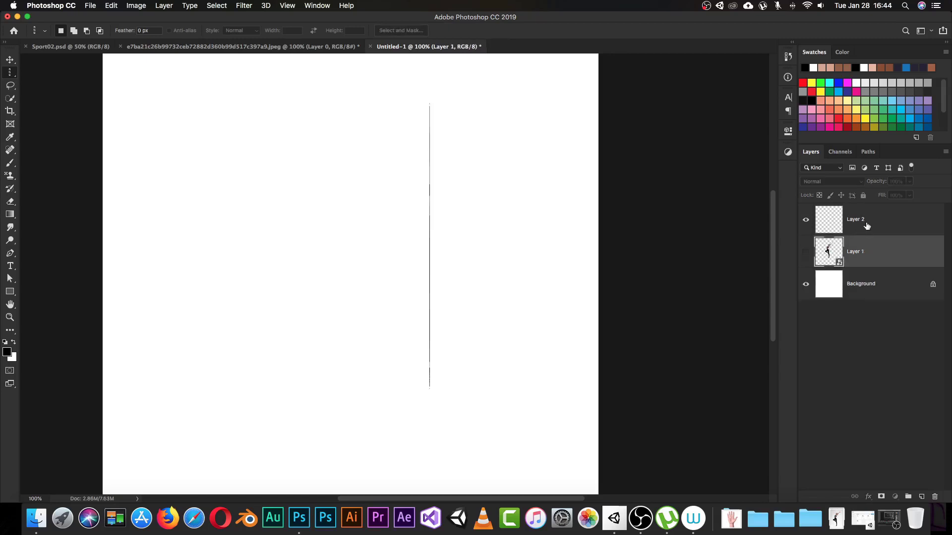
- Stretch the pixel column on Layer 2 horizontally in both directions until it spans the full canvas width
{"action": "left_click", "coordinate": [863, 226]}
{"action": "scroll", "coordinate": [454, 190], "scroll_direction": "down", "scroll_amount": 1}
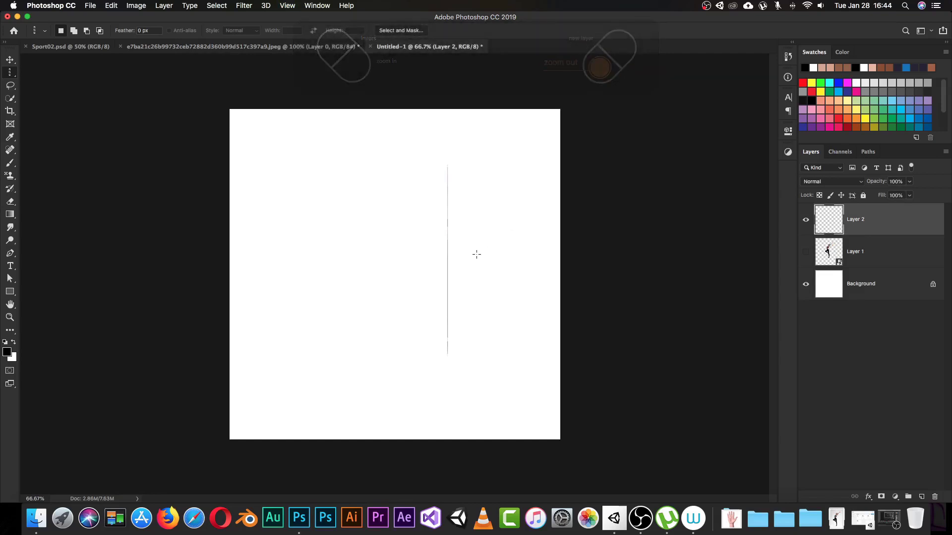
{"action": "key", "text": "super+t"}
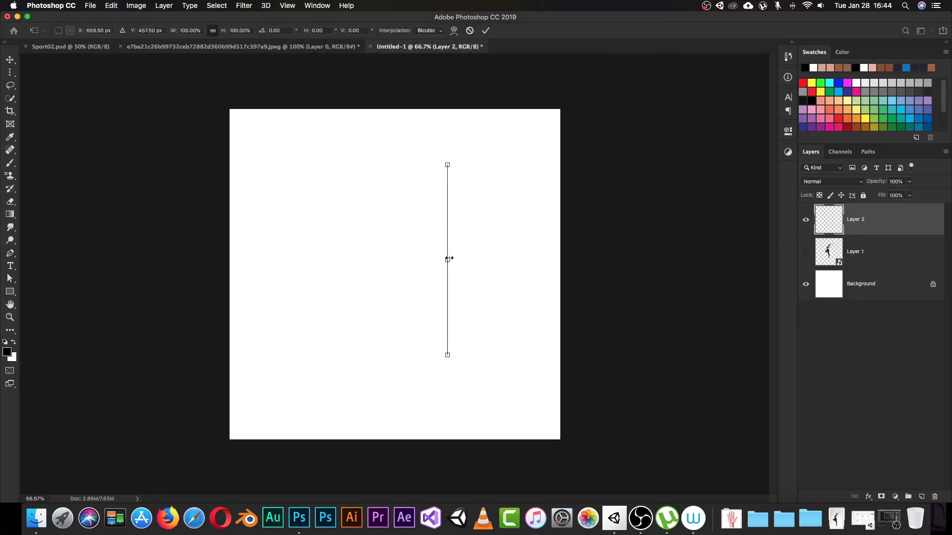
{"action": "left_click_drag", "start_coordinate": [449, 259], "coordinate": [560, 271]}
{"action": "left_click_drag", "start_coordinate": [448, 266], "coordinate": [230, 261]}
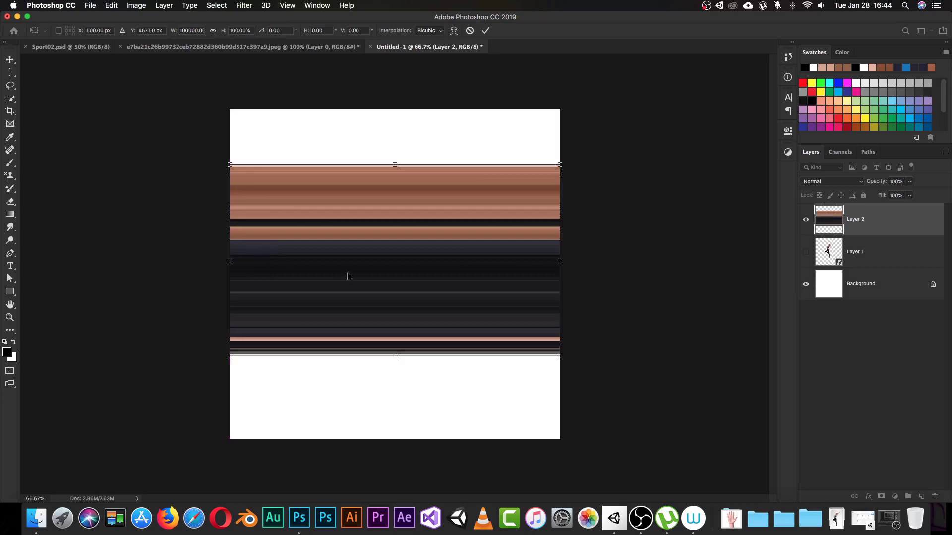
{"action": "key", "text": "Return"}
- Convert the stretched stripes on Layer 2 to a smart object
{"action": "key", "text": "m"}
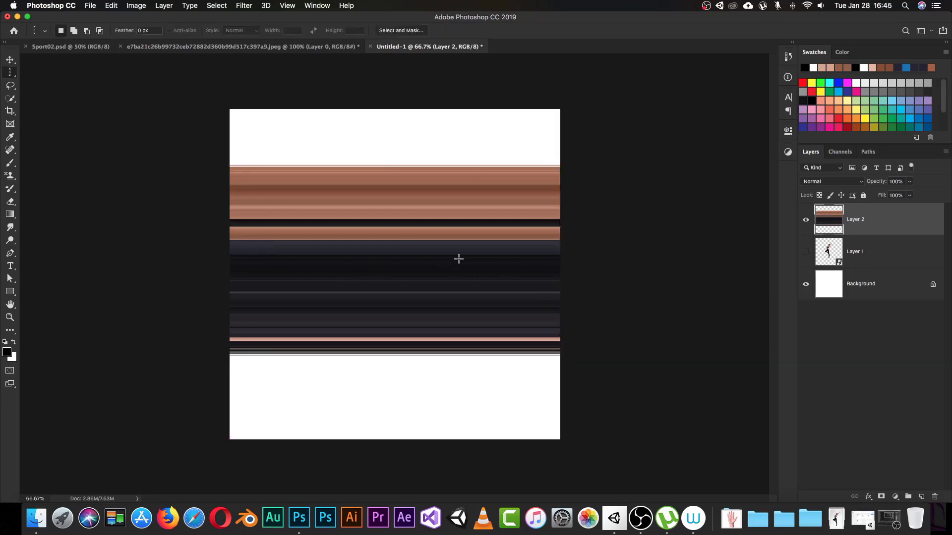
{"action": "key", "text": "v"}
{"action": "right_click", "coordinate": [848, 221]}
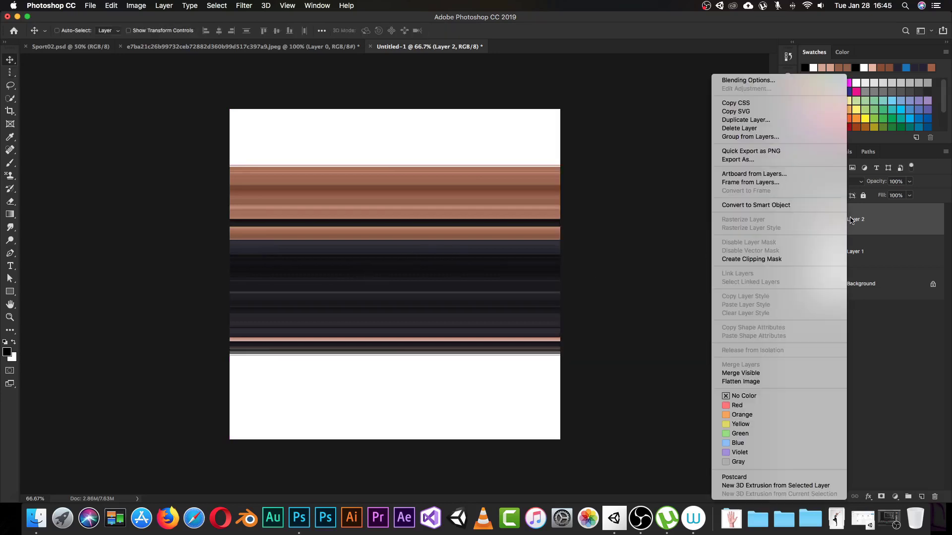
{"action": "left_click", "coordinate": [787, 206]}
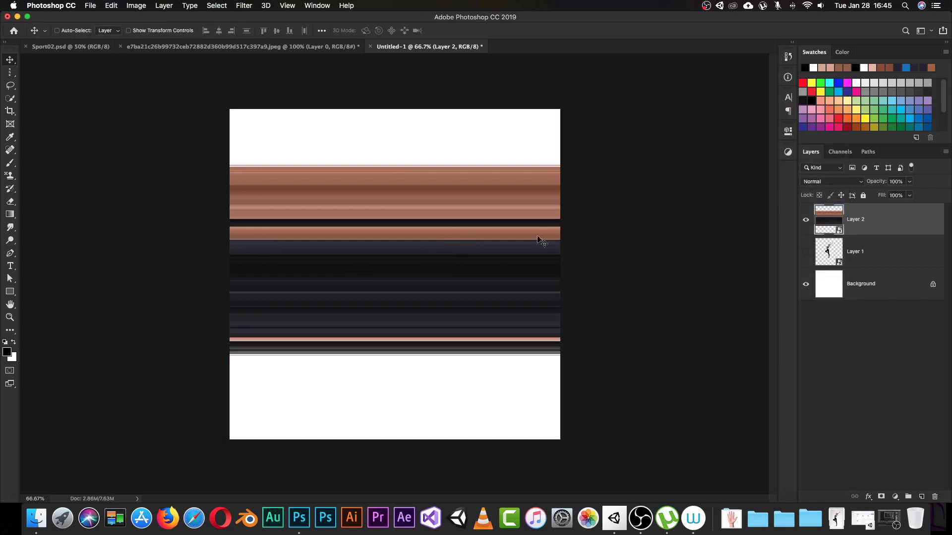
- Show the dancer on Layer 1, move it above Layer 2, and make Layer 2 the active layer
{"action": "left_click", "coordinate": [806, 253]}
{"action": "left_click", "coordinate": [860, 258]}
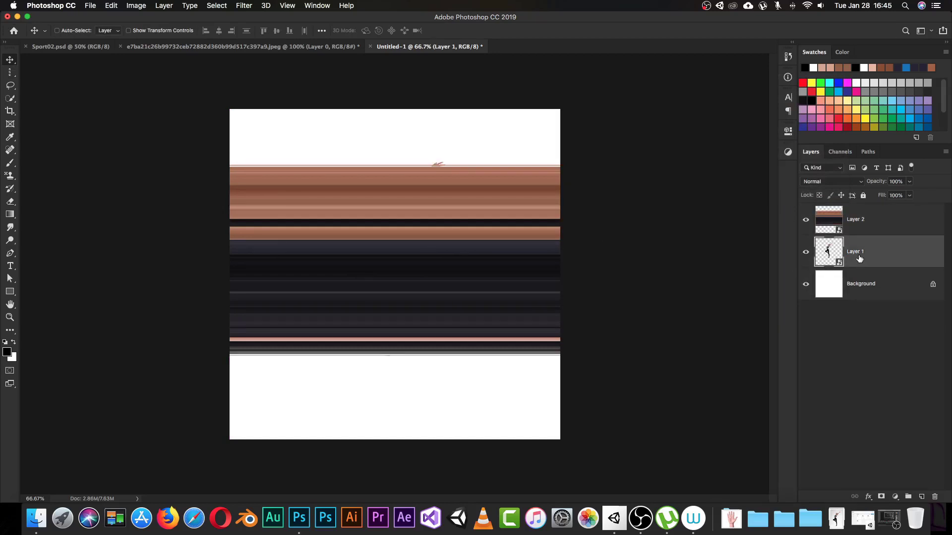
{"action": "left_click_drag", "start_coordinate": [866, 254], "coordinate": [862, 215]}
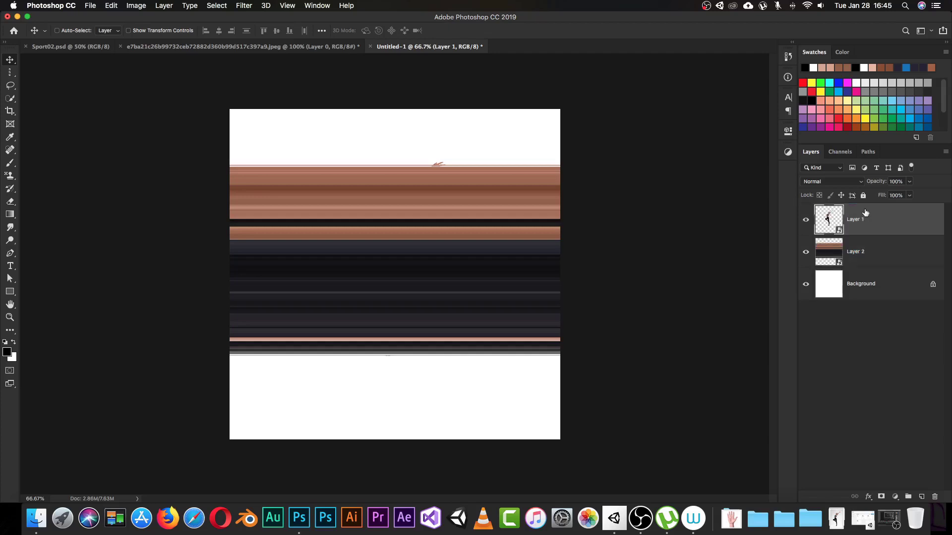
{"action": "left_click", "coordinate": [853, 249]}
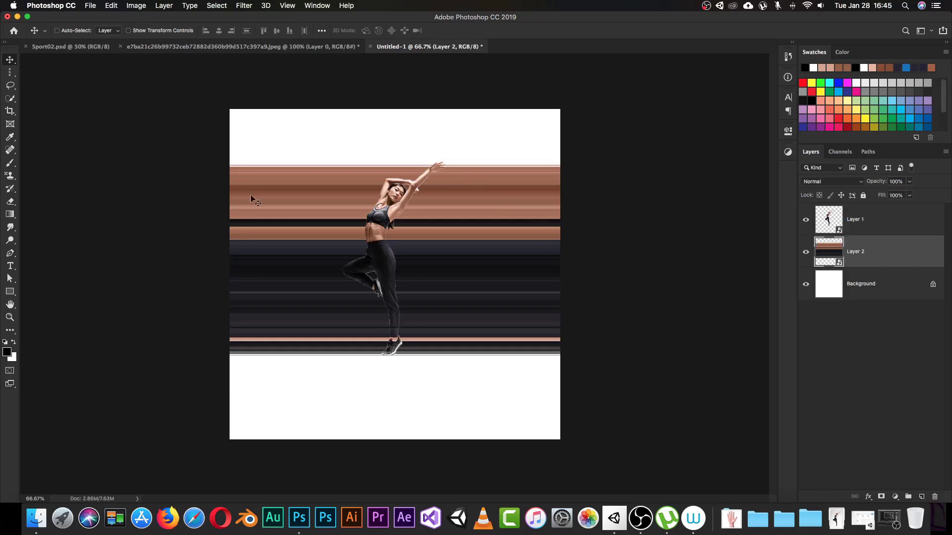
- Move the Sport02.psd document to the end of the open documents and return to Untitled-1
{"action": "left_click", "coordinate": [248, 50]}
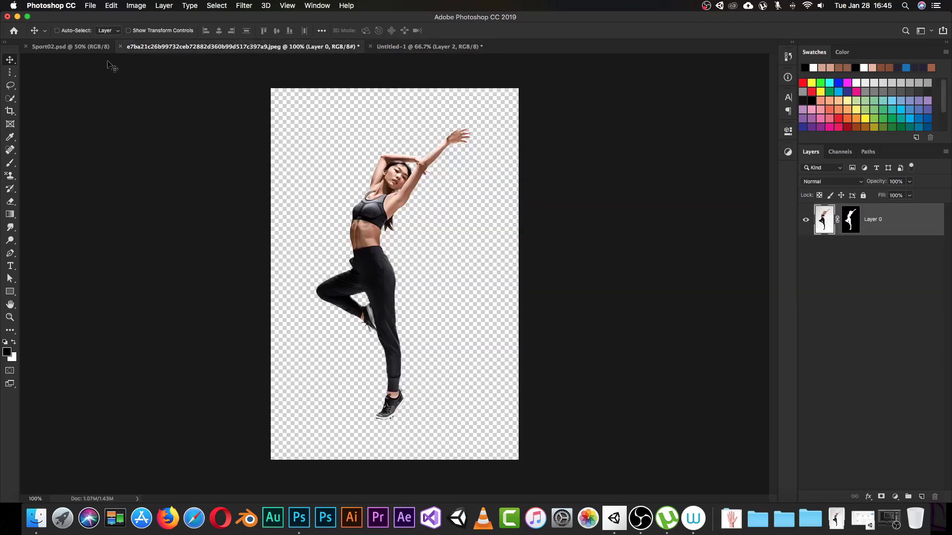
{"action": "left_click_drag", "start_coordinate": [81, 48], "coordinate": [320, 39]}
{"action": "left_click", "coordinate": [85, 49]}
{"action": "left_click_drag", "start_coordinate": [84, 49], "coordinate": [350, 53]}
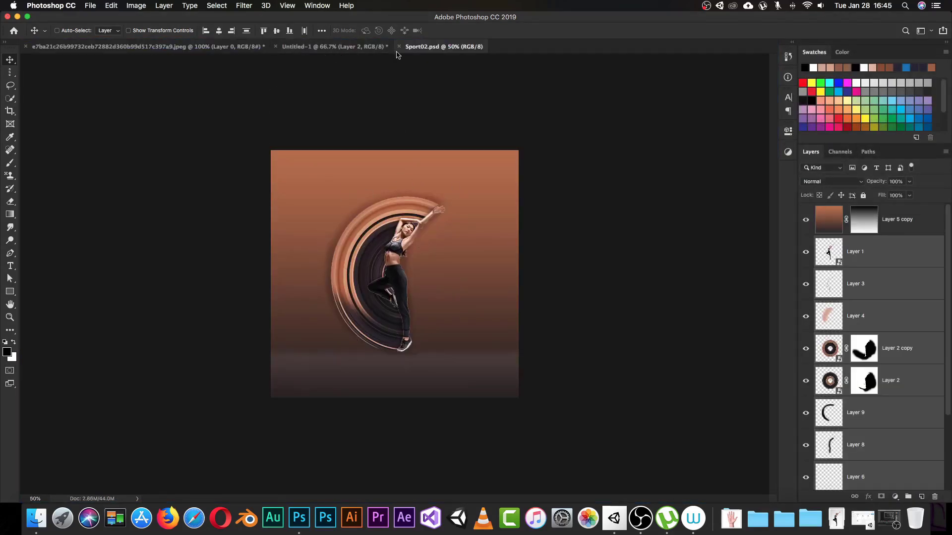
{"action": "left_click", "coordinate": [343, 49]}
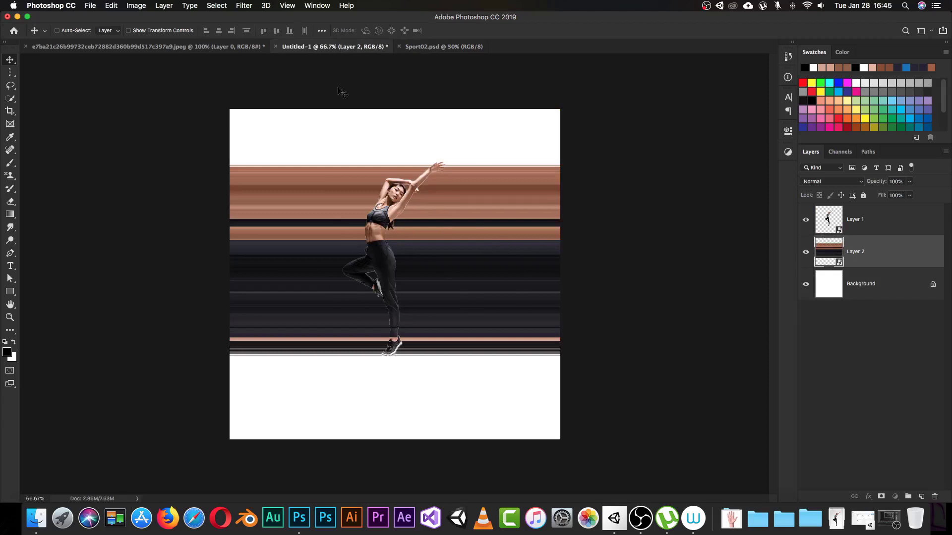
- Apply the Polar Coordinates filter to Layer 2 with Rectangular to Polar, and compare the result with Sport02.psd
{"action": "left_click", "coordinate": [244, 6]}
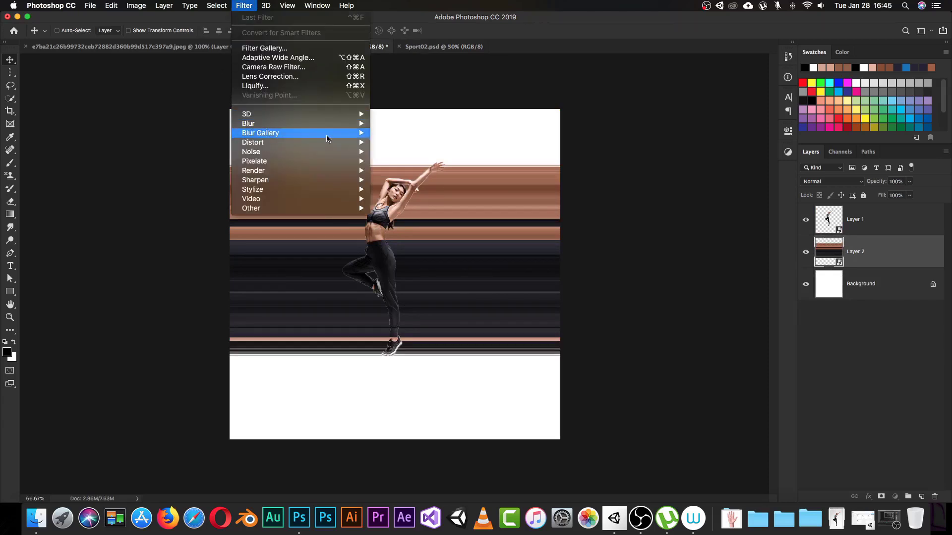
{"action": "mouse_move", "coordinate": [356, 145]}
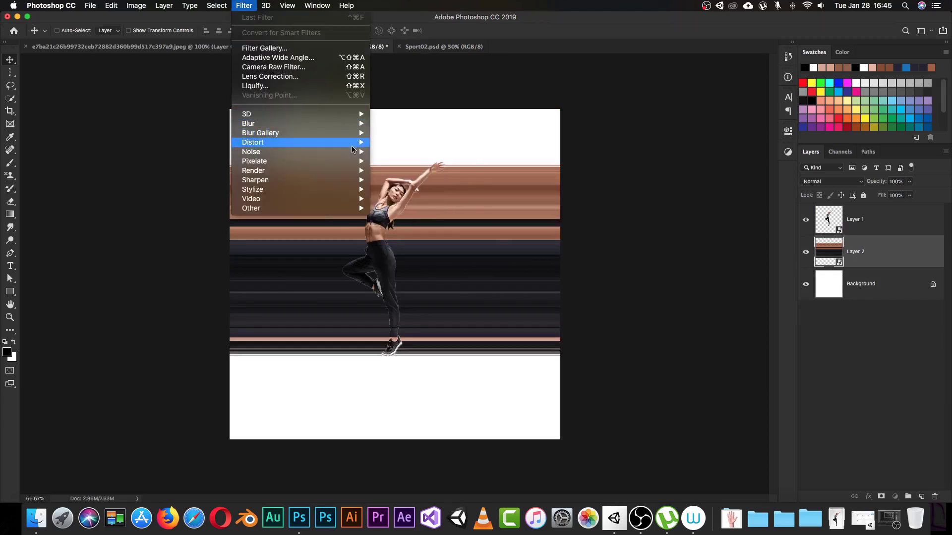
{"action": "left_click", "coordinate": [412, 162]}
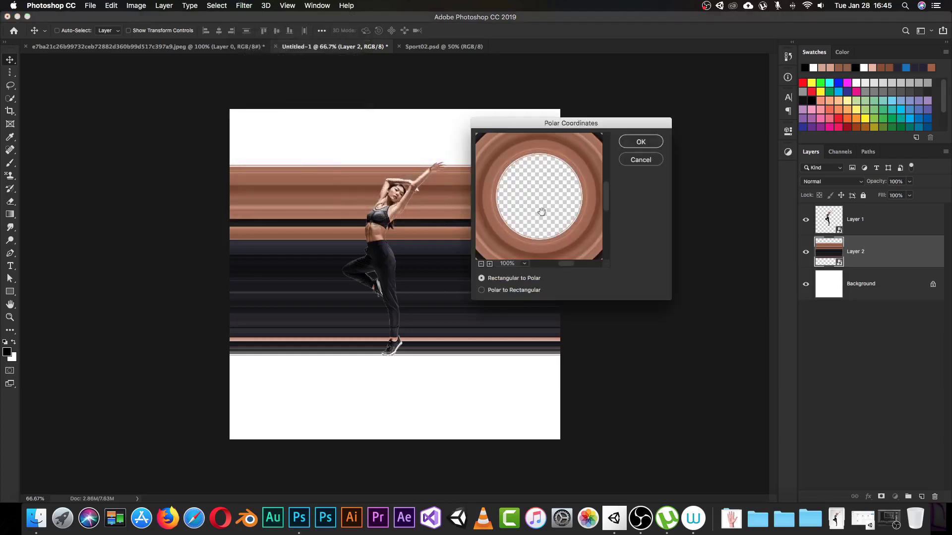
{"action": "left_click", "coordinate": [480, 264]}
{"action": "left_click", "coordinate": [481, 263]}
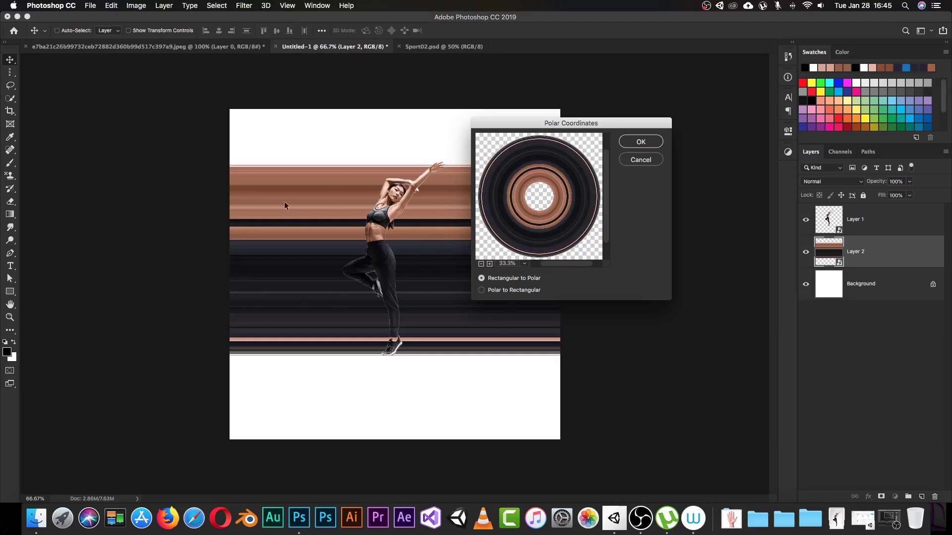
{"action": "left_click", "coordinate": [640, 142]}
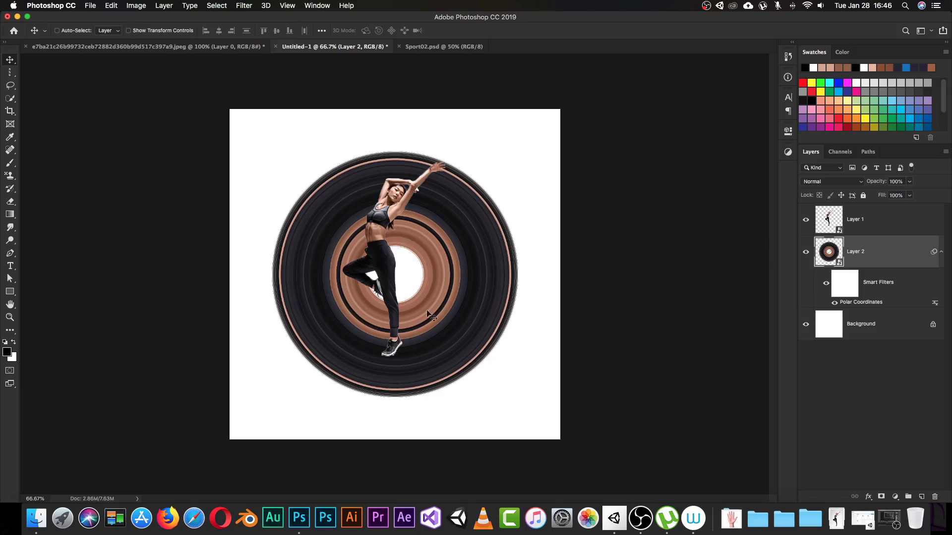
{"action": "left_click", "coordinate": [421, 47]}
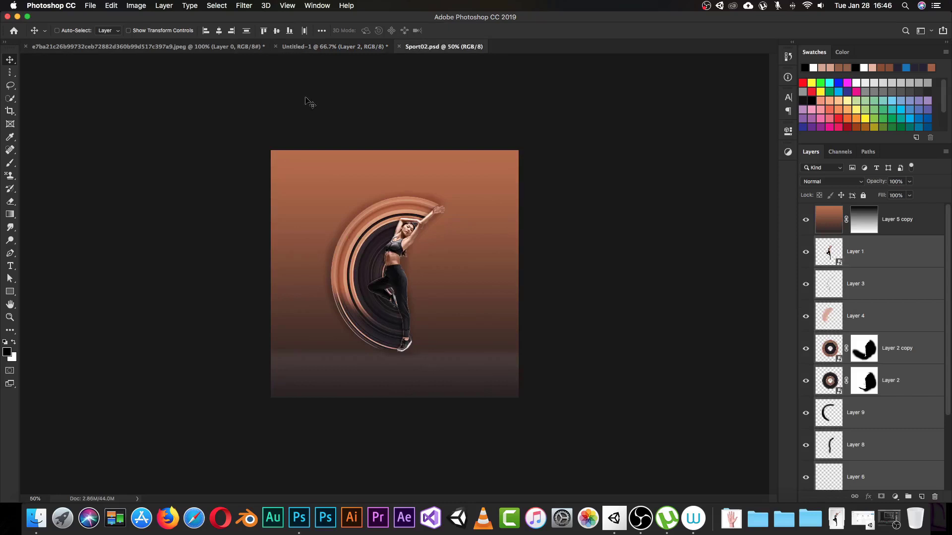
{"action": "left_click", "coordinate": [331, 47]}
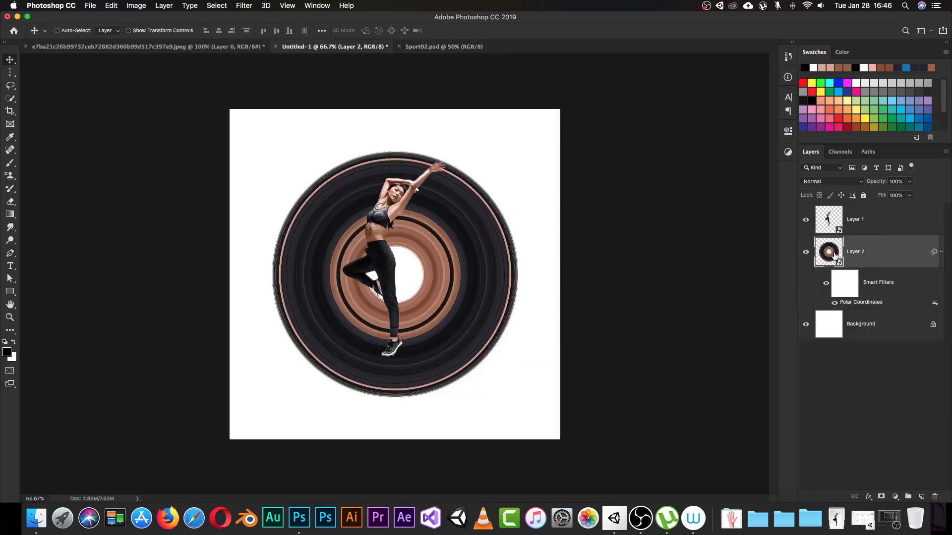
- Duplicate the ring layer Layer 2 and make the copy, above the original, the active layer
{"action": "key", "text": "super"}
{"action": "key", "text": "super+j"}
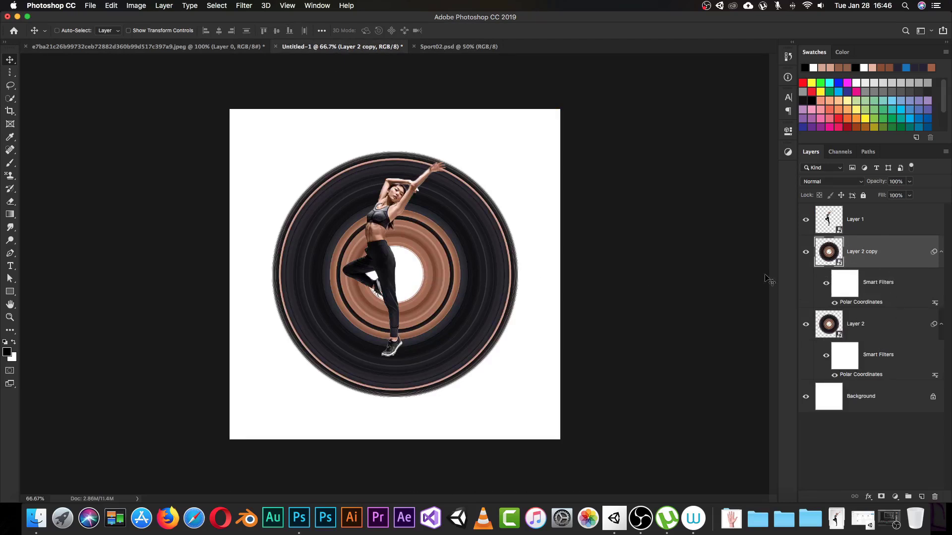
{"action": "left_click", "coordinate": [877, 328]}
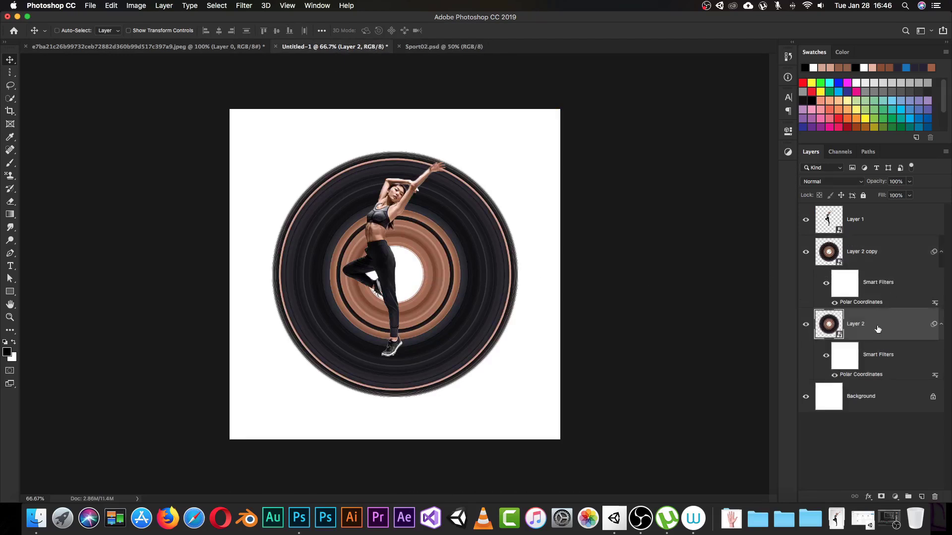
{"action": "left_click", "coordinate": [871, 254]}
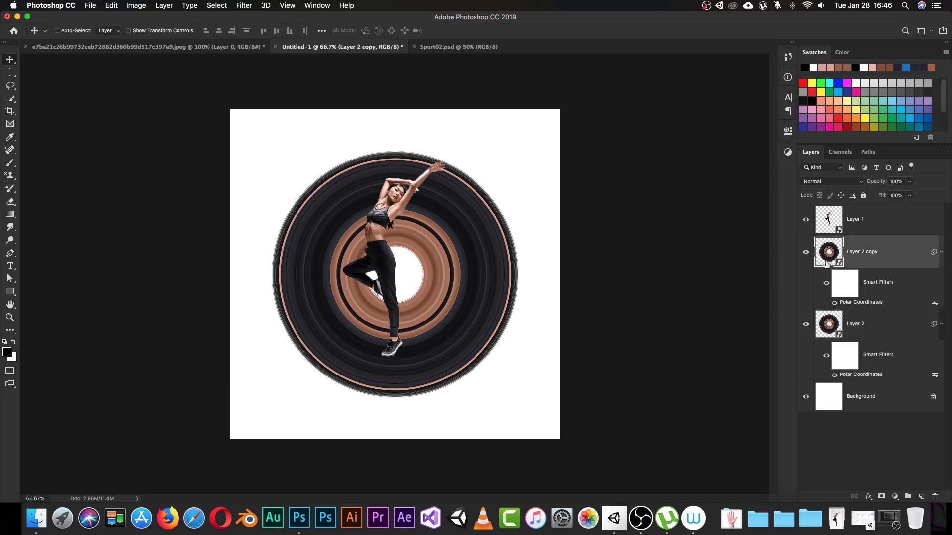
{"action": "left_click", "coordinate": [806, 256]}
{"action": "left_click", "coordinate": [807, 255]}
- Turn the stripes of Layer 2 copy upside down with Free Transform to reverse its ring order, and compare it with Layer 2
{"action": "key", "text": "super+t"}
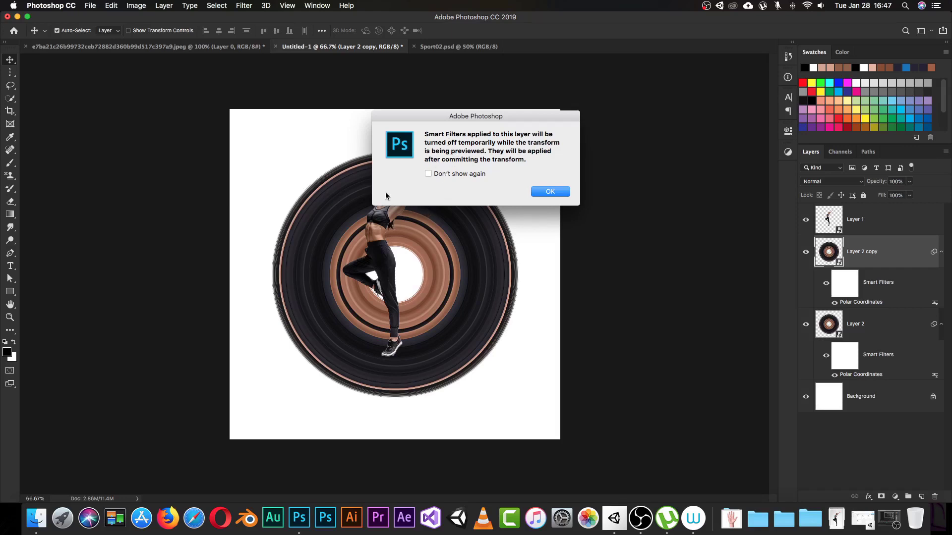
{"action": "left_click", "coordinate": [543, 193]}
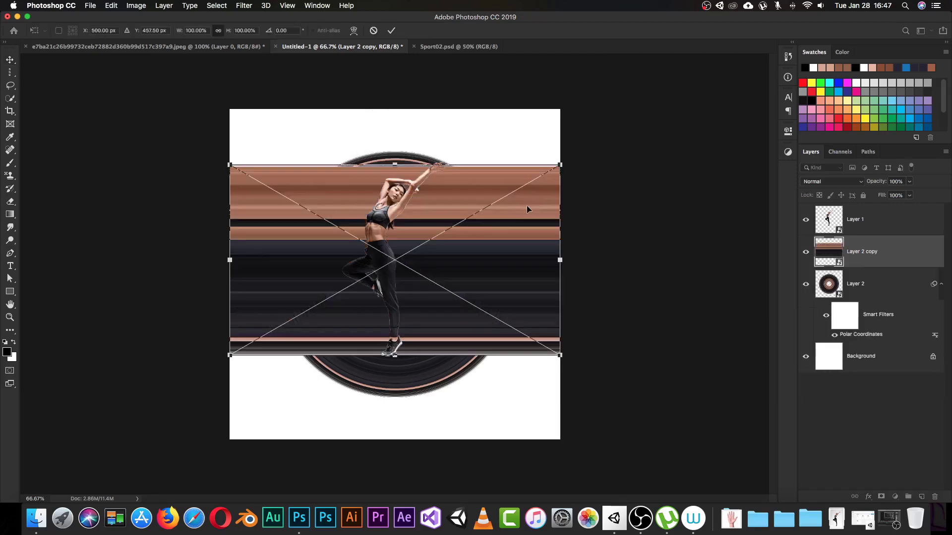
{"action": "left_click_drag", "start_coordinate": [574, 164], "coordinate": [294, 320]}
{"action": "key", "text": "Return"}
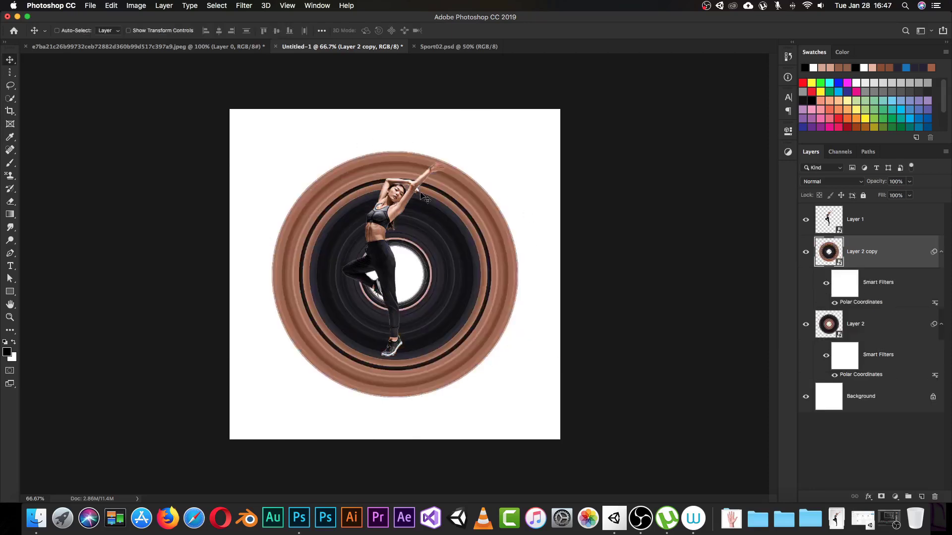
{"action": "left_click", "coordinate": [806, 251]}
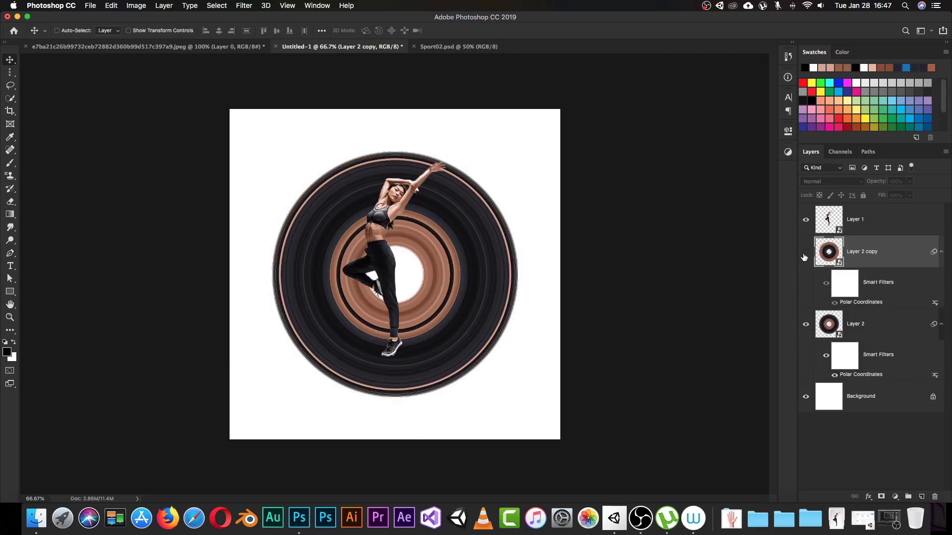
{"action": "left_click", "coordinate": [806, 253]}
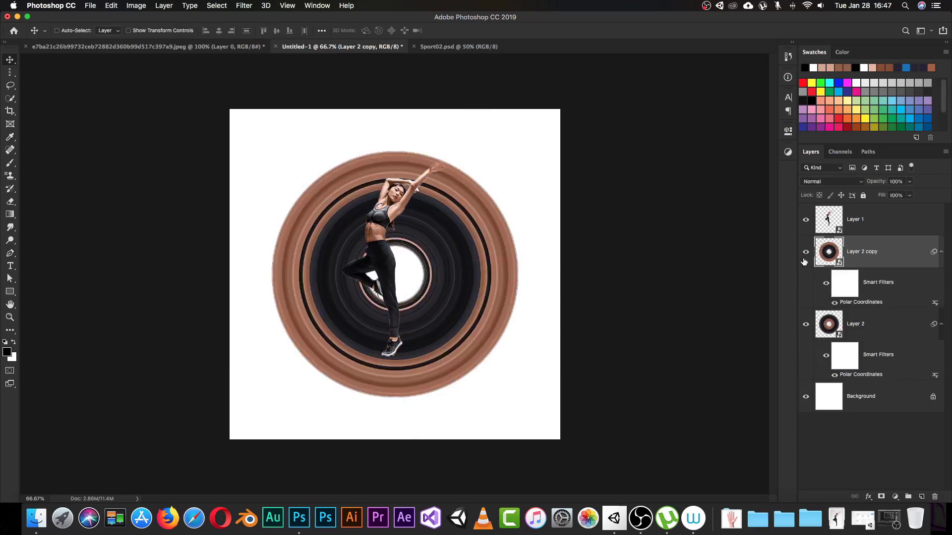
- Convert Layer 2 copy and Layer 2, each with its Polar Coordinates filter, to new smart objects
{"action": "right_click", "coordinate": [872, 259]}
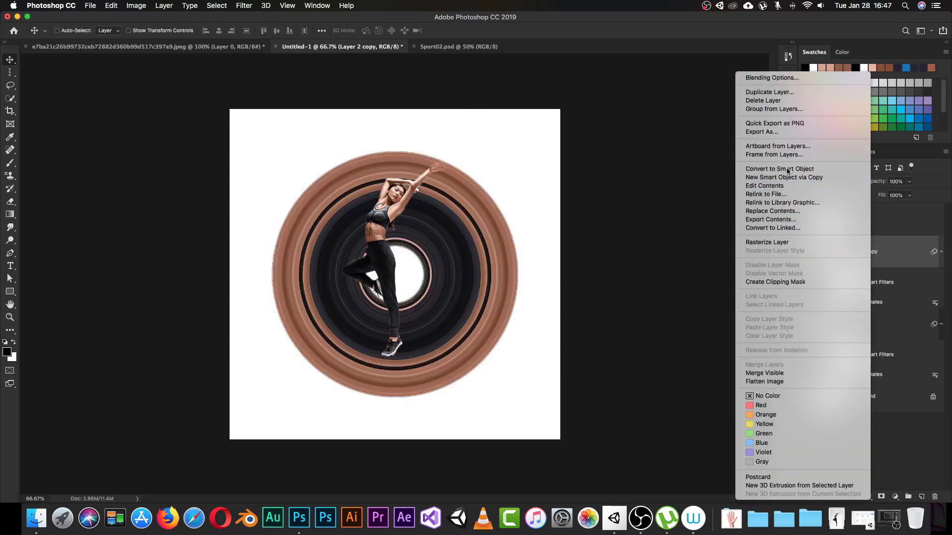
{"action": "left_click", "coordinate": [826, 169]}
{"action": "left_click", "coordinate": [868, 286]}
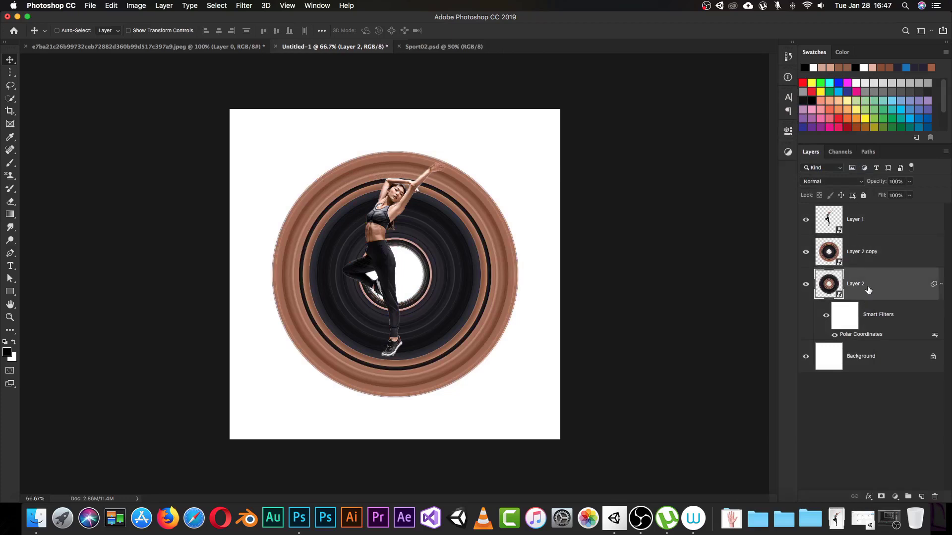
{"action": "right_click", "coordinate": [868, 290]}
{"action": "left_click", "coordinate": [794, 169]}
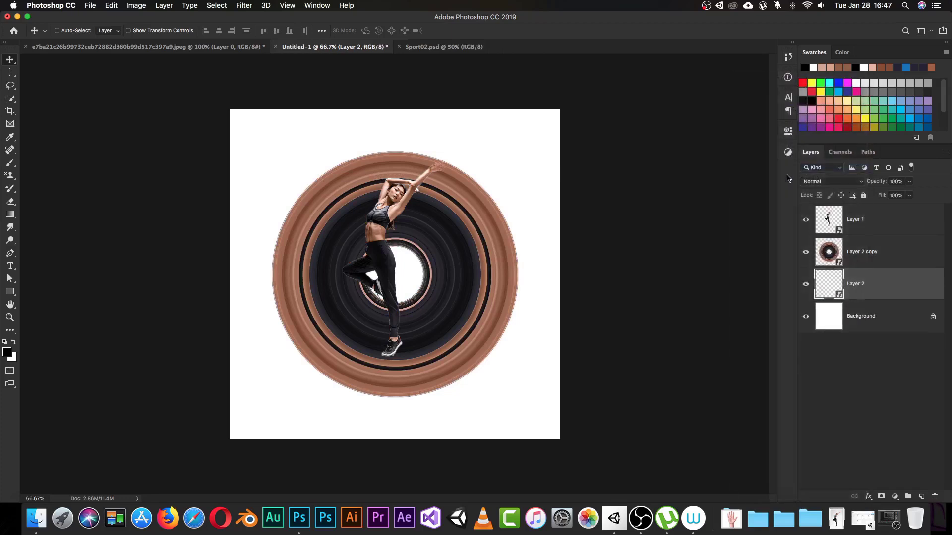
- Scale Layer 2 copy and Layer 2 together to about 86% and center them behind the dancer
{"action": "left_click", "coordinate": [871, 253], "text": "shift"}
{"action": "key", "text": "super+t"}
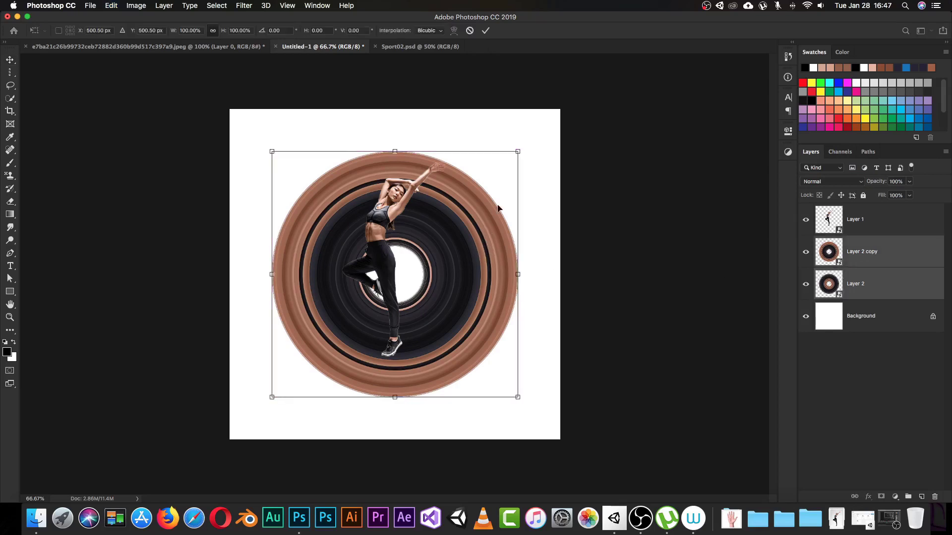
{"action": "left_click_drag", "start_coordinate": [518, 152], "coordinate": [459, 202]}
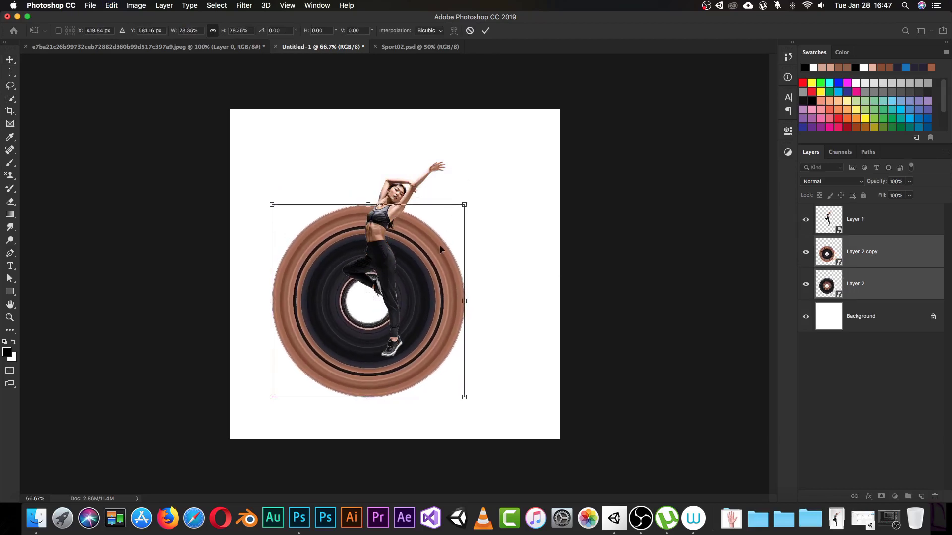
{"action": "left_click_drag", "start_coordinate": [420, 276], "coordinate": [442, 241]}
{"action": "left_click_drag", "start_coordinate": [483, 170], "coordinate": [500, 149]}
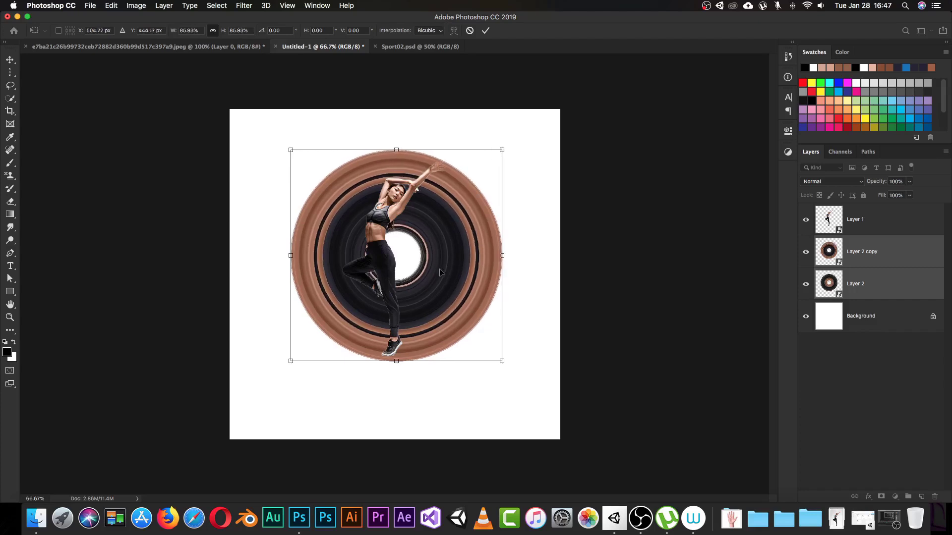
{"action": "key", "text": "Return"}
{"action": "left_click_drag", "start_coordinate": [457, 266], "coordinate": [456, 264]}
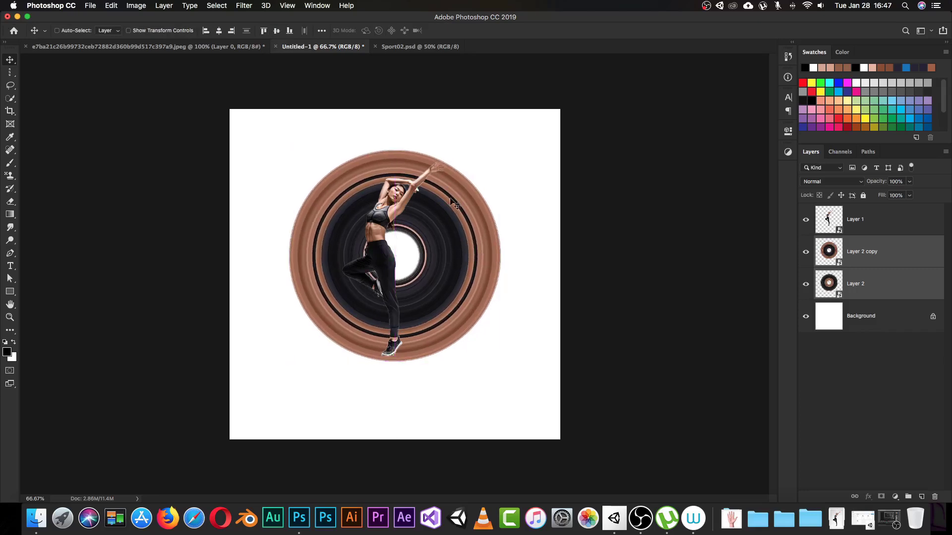
- Nudge both ring layers up and to the left to bring their lower edge to the dancer's standing foot
{"action": "key", "text": "Up"}
{"action": "key", "text": "Up"}
{"action": "key", "text": "Up"}
{"action": "key", "text": "Up"}
{"action": "key", "text": "Left"}
{"action": "key", "text": "Left"}
{"action": "key", "text": "Left"}
{"action": "key", "text": "Left"}
{"action": "key", "text": "Left"}
{"action": "key", "text": "Left"}
{"action": "key", "text": "Left"}
{"action": "key", "text": "Left"}
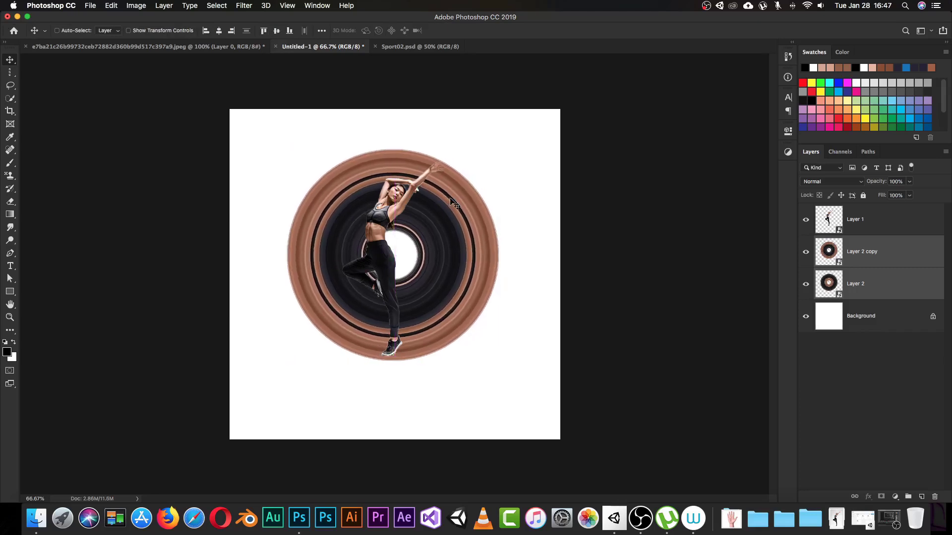
{"action": "key", "text": "Up"}
{"action": "key", "text": "Up"}
{"action": "key", "text": "Up"}
{"action": "key", "text": "Up"}
{"action": "key", "text": "Up"}
{"action": "key", "text": "Up"}
{"action": "key", "text": "Up"}
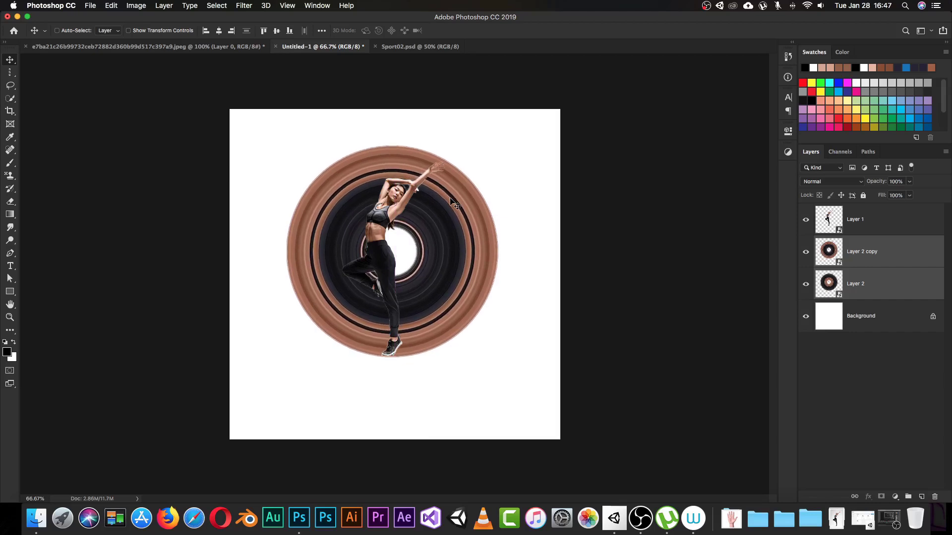
{"action": "key", "text": "Left"}
{"action": "key", "text": "Left"}
{"action": "key", "text": "Left"}
{"action": "key", "text": "Left"}
{"action": "key", "text": "Up"}
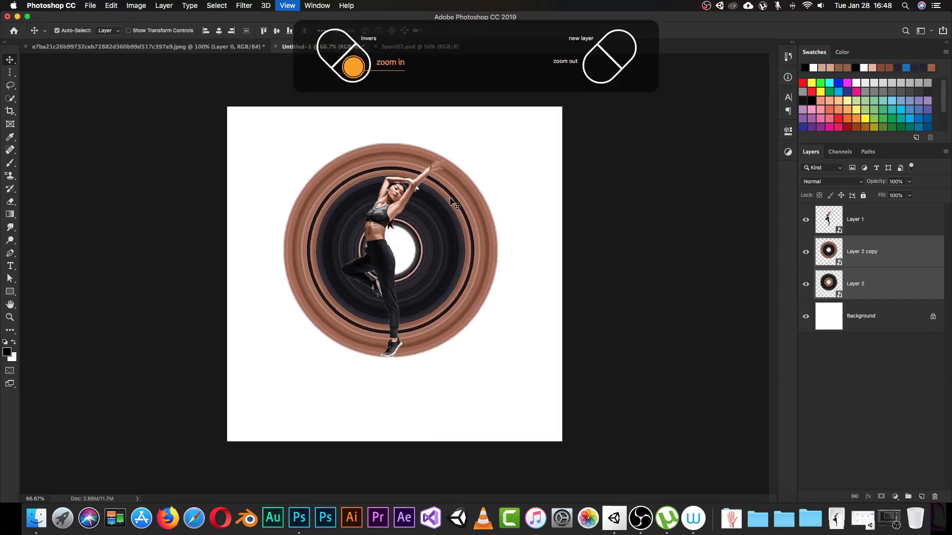
- Fine-tune both ring layers slightly further up and left until their lower edge lines up with the shoe's sole
{"action": "key", "text": "super+equal"}
{"action": "key", "text": "super+equal"}
{"action": "left_click_drag", "start_coordinate": [364, 266], "coordinate": [367, 150]}
{"action": "key", "text": "Up"}
{"action": "key", "text": "Up"}
{"action": "key", "text": "Up"}
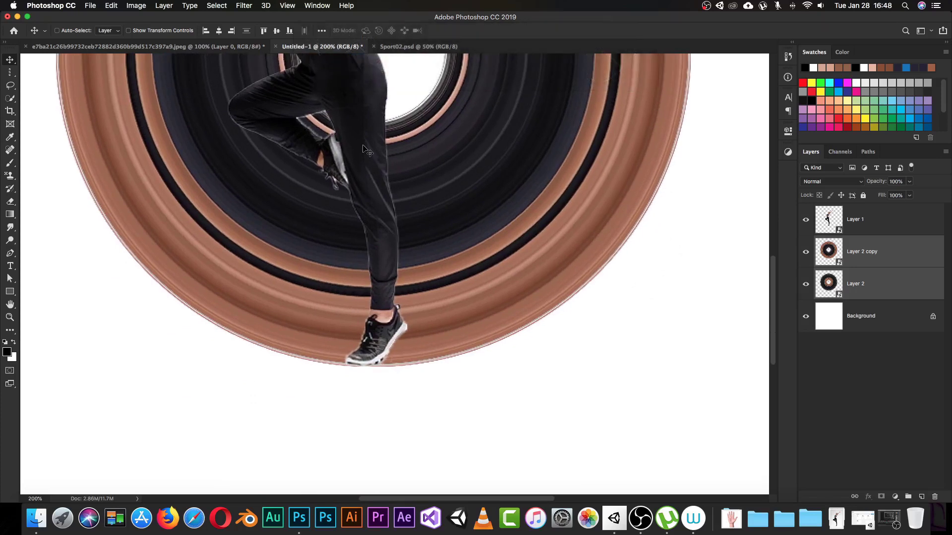
{"action": "key", "text": "Up"}
{"action": "key", "text": "Up"}
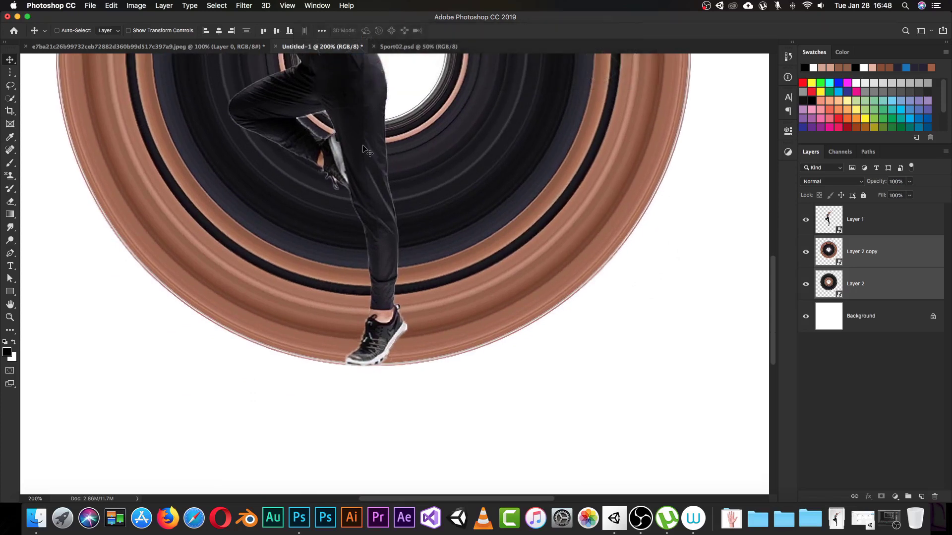
{"action": "key", "text": "Left"}
{"action": "key", "text": "Left"}
{"action": "key", "text": "Left"}
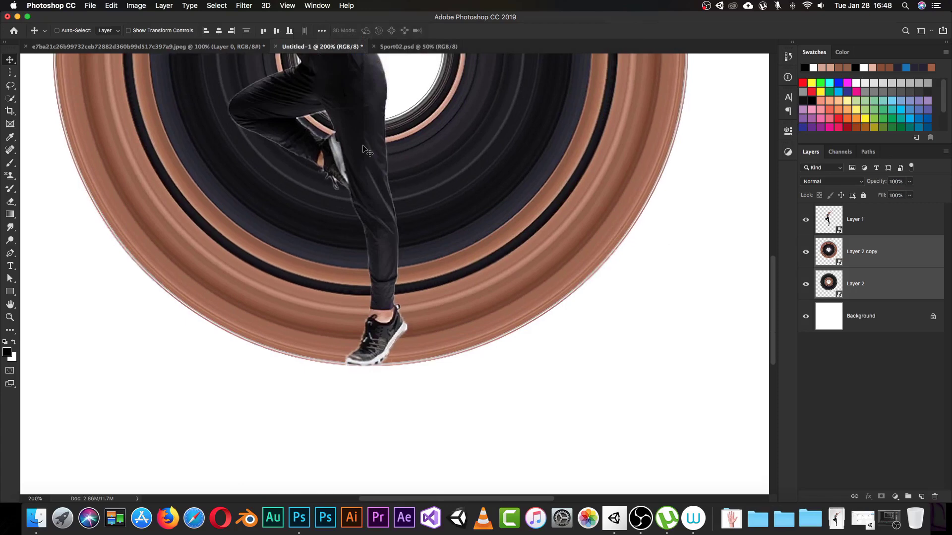
{"action": "key", "text": "Up"}
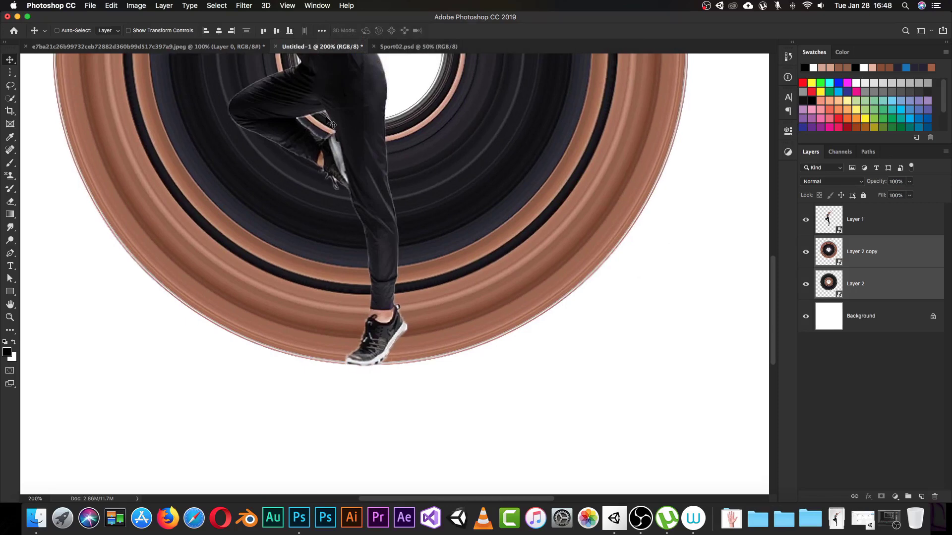
- Scale both ring layers down together to about 98.8%, keeping their lower-left corner in place
{"action": "left_click_drag", "start_coordinate": [319, 136], "coordinate": [369, 250]}
{"action": "key", "text": "super+minus"}
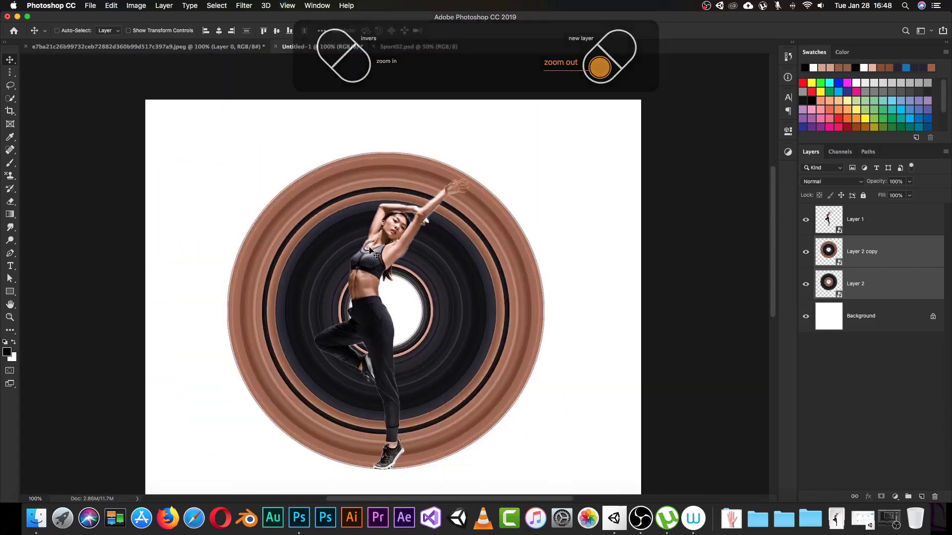
{"action": "key", "text": "super"}
{"action": "key", "text": "super+t"}
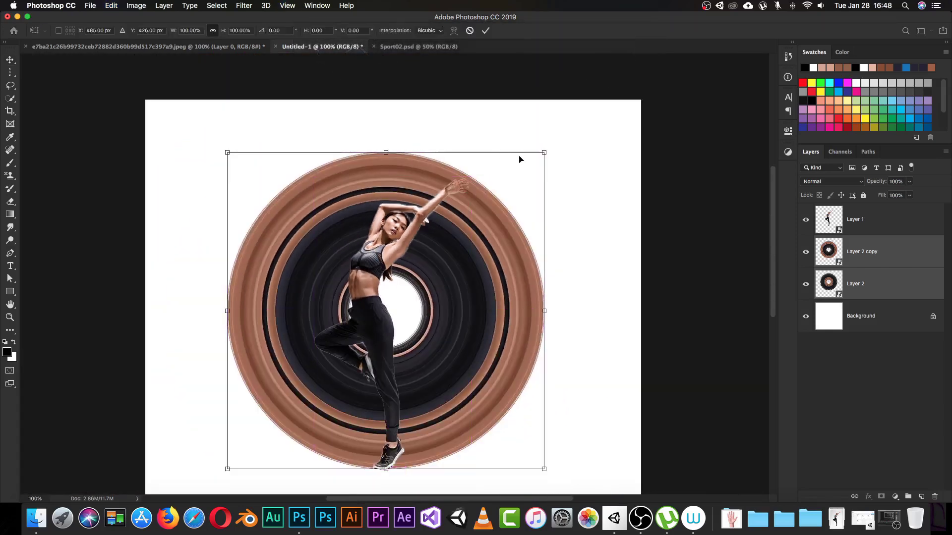
{"action": "left_click_drag", "start_coordinate": [545, 152], "coordinate": [541, 156]}
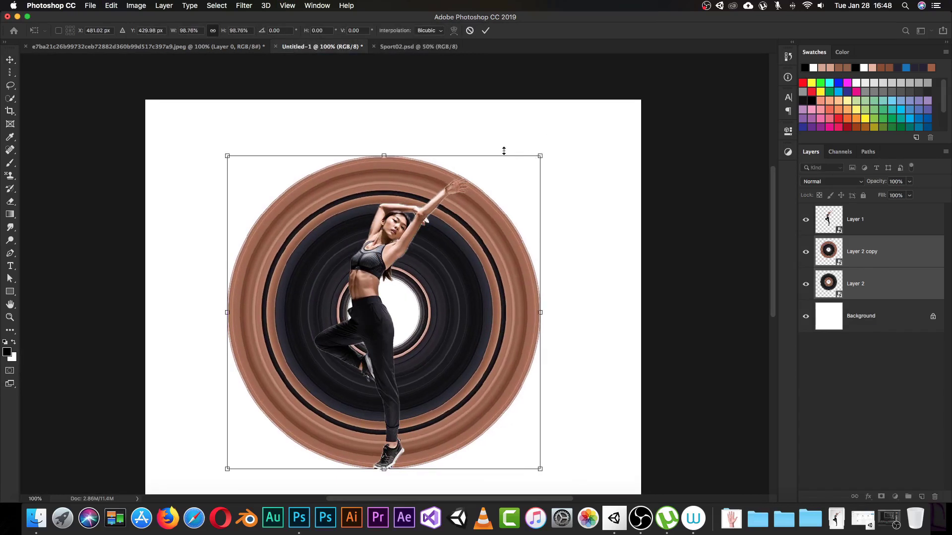
{"action": "key", "text": "Return"}
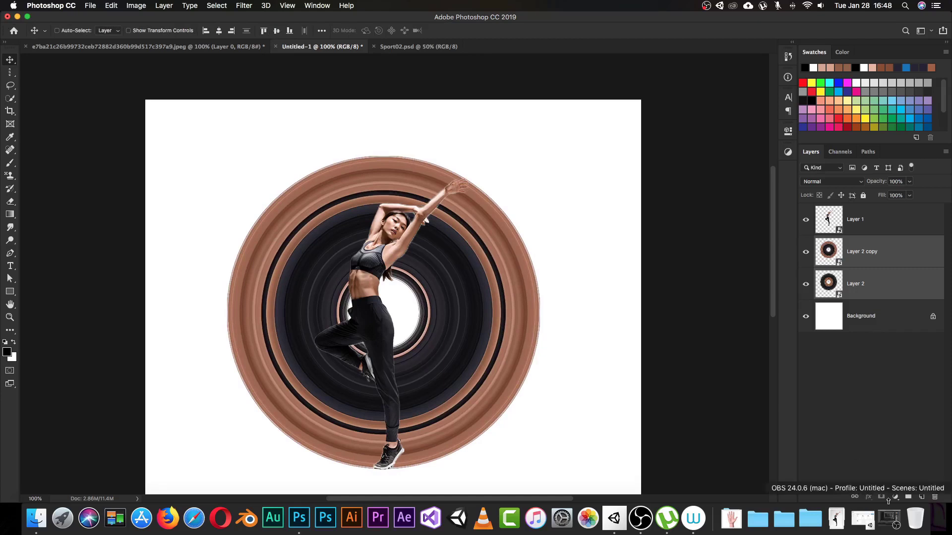
- Add a white layer mask to Layer 2 copy and another to Layer 2
{"action": "left_click", "coordinate": [858, 252]}
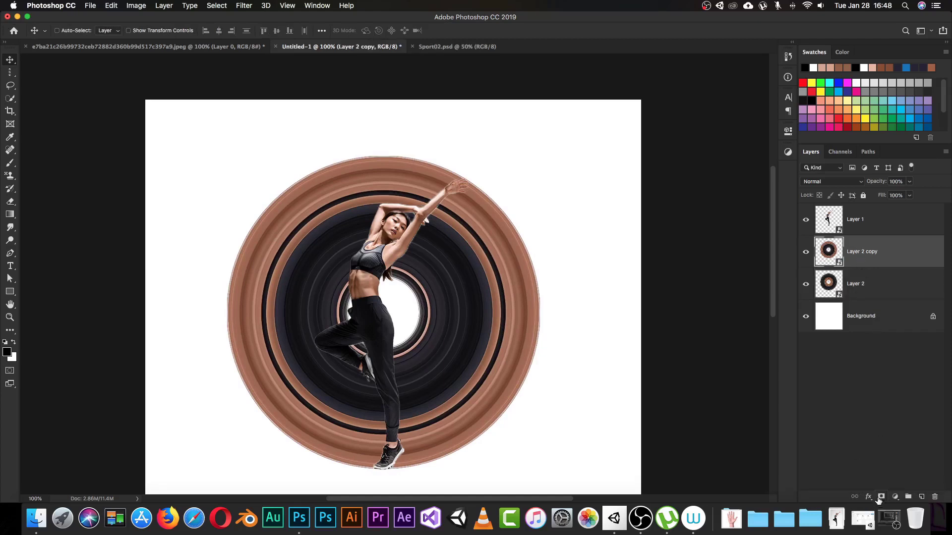
{"action": "left_click", "coordinate": [881, 498]}
{"action": "left_click", "coordinate": [864, 284]}
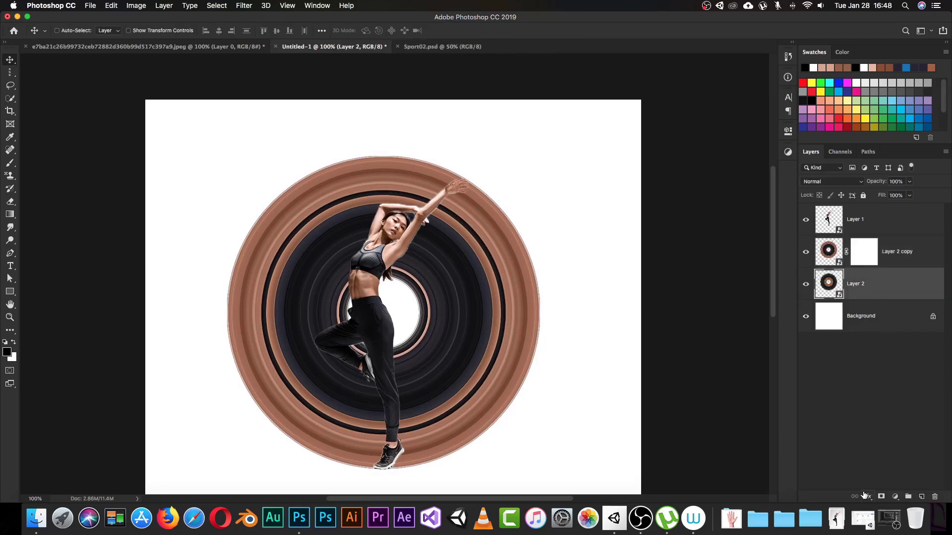
{"action": "left_click", "coordinate": [882, 497]}
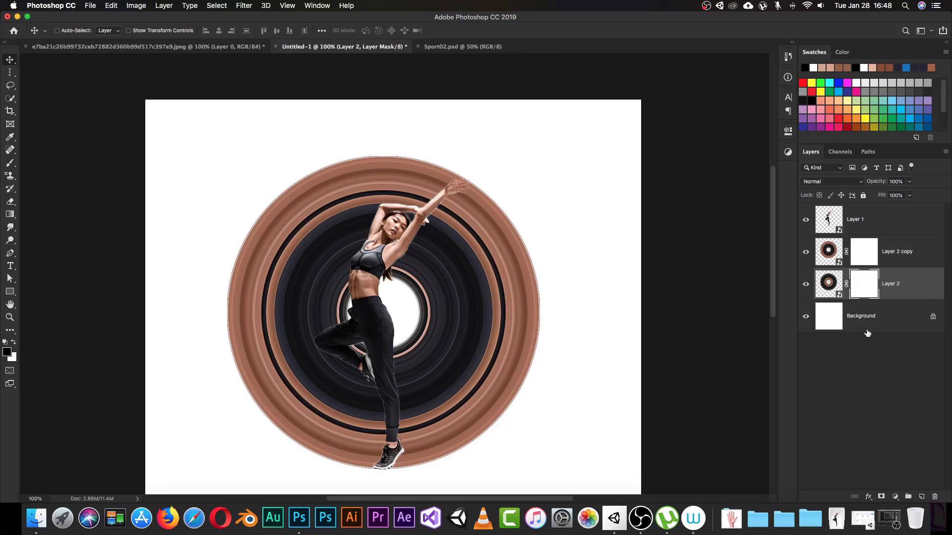
- Load the dancer's outline from Layer 1 as a selection and invert it
{"action": "key", "text": "super"}
{"action": "left_click", "coordinate": [830, 222], "text": "super"}
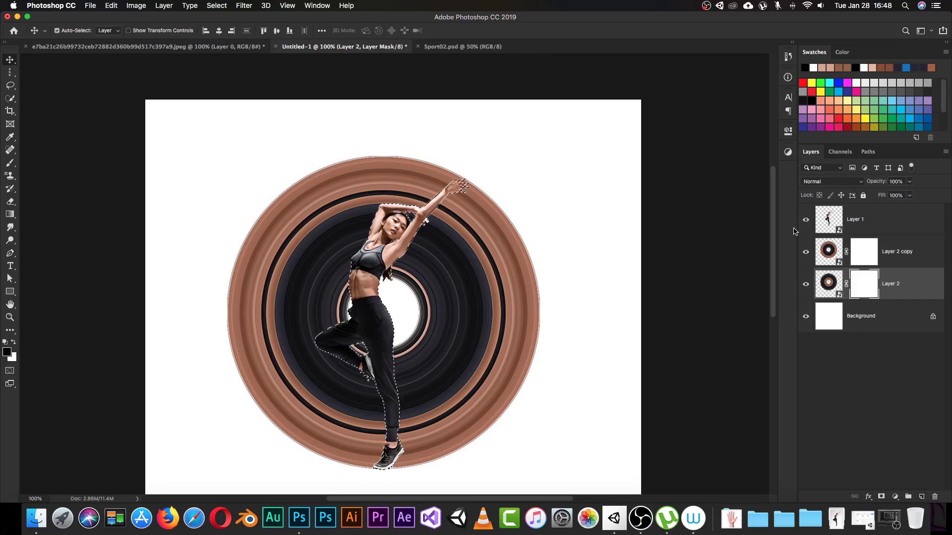
{"action": "key", "text": "super+shift+i"}
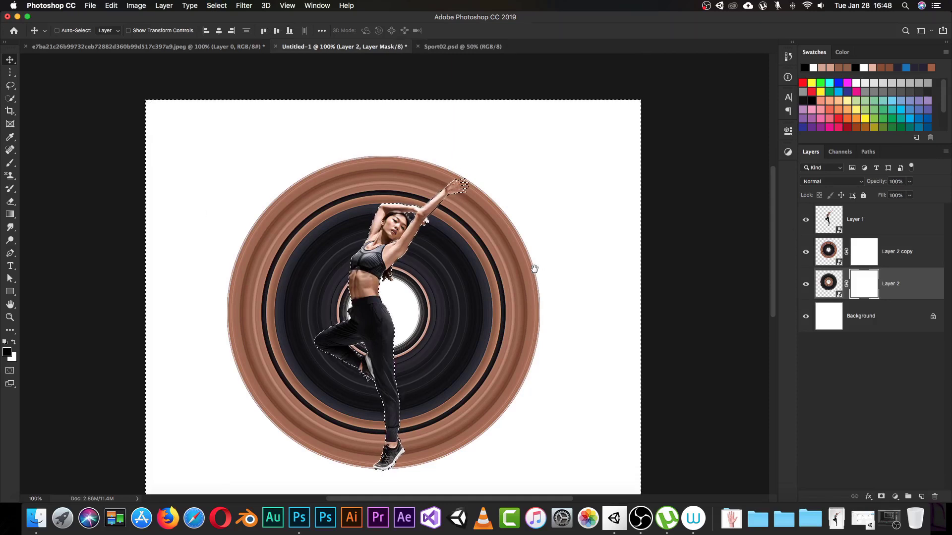
- Brush black on the masks of Layer 2 copy and Layer 2 to hide the rings right of the dancer, and compare with Sport02.psd
{"action": "scroll", "coordinate": [534, 271], "scroll_direction": "down", "scroll_amount": 3}
{"action": "left_click", "coordinate": [869, 257]}
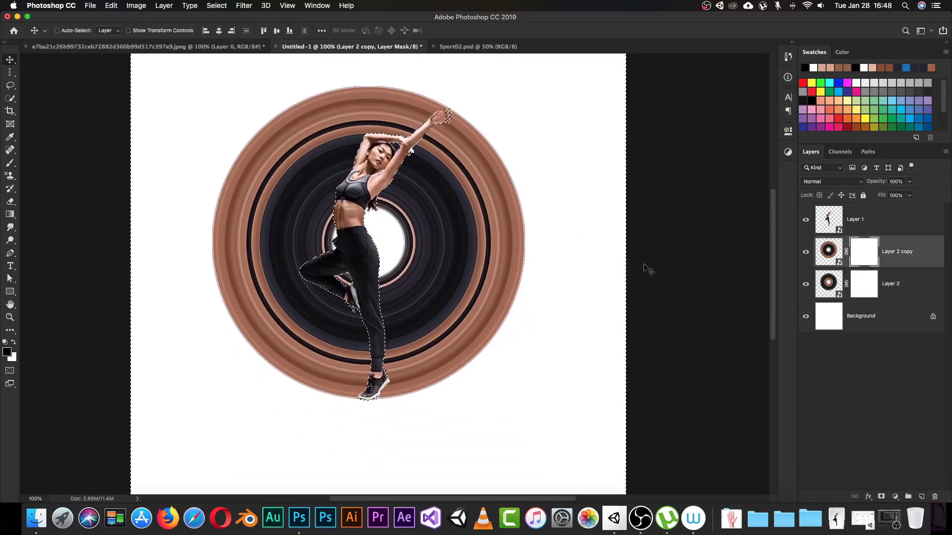
{"action": "key", "text": "b"}
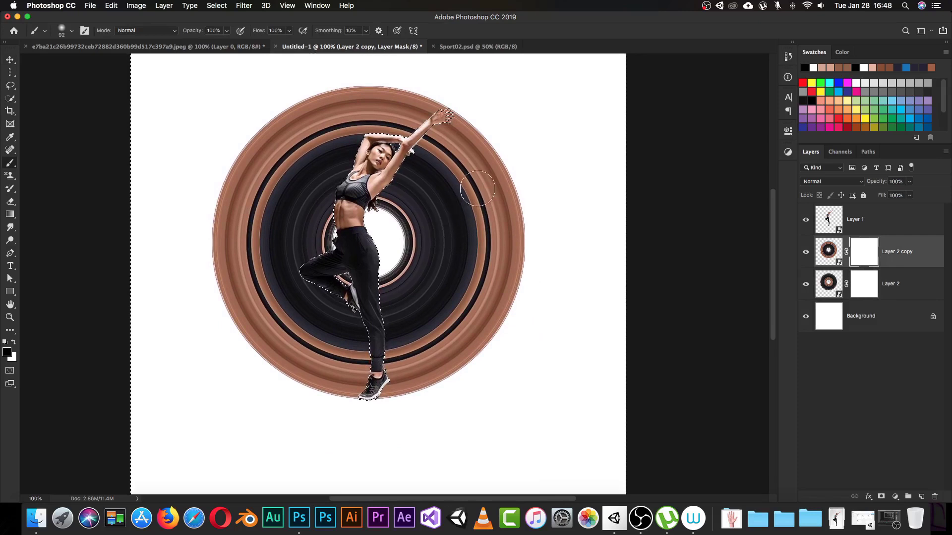
{"action": "mouse_move", "coordinate": [466, 194]}
{"action": "left_mouse_down"}
{"action": "mouse_move", "coordinate": [411, 221]}
{"action": "mouse_move", "coordinate": [404, 209]}
{"action": "mouse_move", "coordinate": [415, 191]}
{"action": "mouse_move", "coordinate": [380, 212]}
{"action": "mouse_move", "coordinate": [446, 137]}
{"action": "mouse_move", "coordinate": [457, 137]}
{"action": "mouse_move", "coordinate": [434, 188]}
{"action": "mouse_move", "coordinate": [468, 160]}
{"action": "mouse_move", "coordinate": [511, 173]}
{"action": "mouse_move", "coordinate": [519, 186]}
{"action": "mouse_move", "coordinate": [451, 215]}
{"action": "mouse_move", "coordinate": [404, 252]}
{"action": "mouse_move", "coordinate": [435, 217]}
{"action": "mouse_move", "coordinate": [396, 315]}
{"action": "mouse_move", "coordinate": [391, 257]}
{"action": "mouse_move", "coordinate": [397, 379]}
{"action": "mouse_move", "coordinate": [380, 402]}
{"action": "mouse_move", "coordinate": [416, 354]}
{"action": "mouse_move", "coordinate": [444, 275]}
{"action": "mouse_move", "coordinate": [407, 318]}
{"action": "mouse_move", "coordinate": [421, 289]}
{"action": "mouse_move", "coordinate": [499, 222]}
{"action": "mouse_move", "coordinate": [486, 255]}
{"action": "mouse_move", "coordinate": [533, 214]}
{"action": "mouse_move", "coordinate": [496, 329]}
{"action": "mouse_move", "coordinate": [496, 283]}
{"action": "mouse_move", "coordinate": [466, 314]}
{"action": "mouse_move", "coordinate": [473, 325]}
{"action": "mouse_move", "coordinate": [469, 296]}
{"action": "mouse_move", "coordinate": [435, 365]}
{"action": "mouse_move", "coordinate": [465, 355]}
{"action": "mouse_move", "coordinate": [418, 388]}
{"action": "mouse_move", "coordinate": [446, 181]}
{"action": "mouse_move", "coordinate": [474, 116]}
{"action": "mouse_move", "coordinate": [416, 163]}
{"action": "mouse_move", "coordinate": [432, 148]}
{"action": "mouse_move", "coordinate": [399, 199]}
{"action": "mouse_move", "coordinate": [421, 223]}
{"action": "mouse_move", "coordinate": [512, 162]}
{"action": "mouse_move", "coordinate": [510, 207]}
{"action": "mouse_move", "coordinate": [459, 202]}
{"action": "mouse_move", "coordinate": [483, 292]}
{"action": "mouse_move", "coordinate": [512, 279]}
{"action": "mouse_move", "coordinate": [520, 257]}
{"action": "mouse_move", "coordinate": [431, 263]}
{"action": "mouse_move", "coordinate": [431, 244]}
{"action": "mouse_move", "coordinate": [397, 342]}
{"action": "mouse_move", "coordinate": [379, 320]}
{"action": "mouse_move", "coordinate": [389, 396]}
{"action": "mouse_move", "coordinate": [435, 329]}
{"action": "mouse_move", "coordinate": [453, 322]}
{"action": "mouse_move", "coordinate": [438, 391]}
{"action": "mouse_move", "coordinate": [504, 306]}
{"action": "left_mouse_up"}
{"action": "left_click", "coordinate": [806, 284]}
{"action": "left_click", "coordinate": [806, 284]}
{"action": "left_click", "coordinate": [864, 285]}
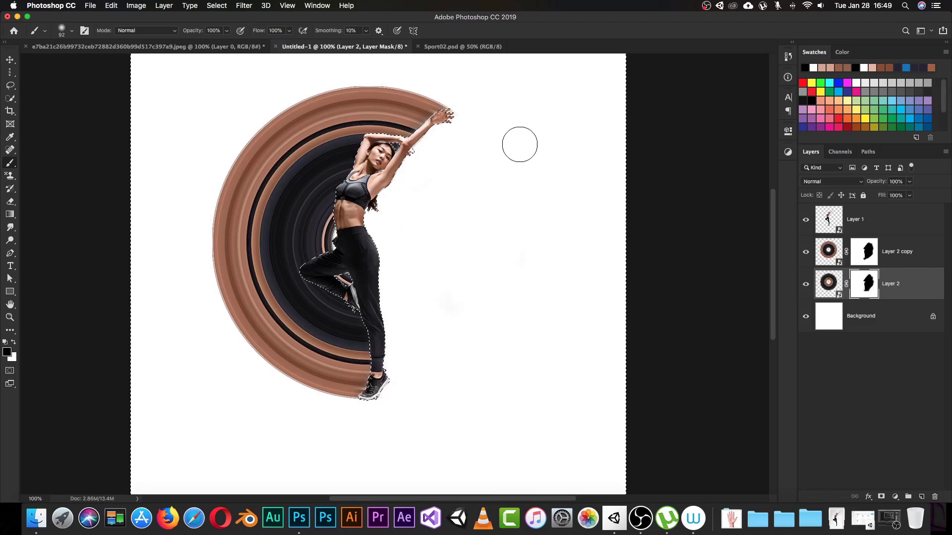
{"action": "left_click", "coordinate": [488, 47]}
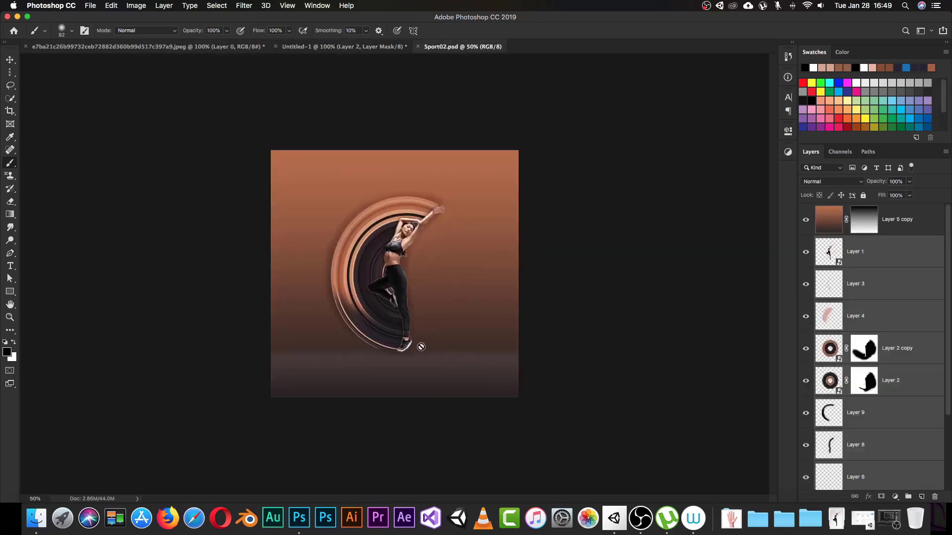
- In the Untitled-1 document, target Layer 2 copy's mask and set the brush size to 252 px
{"action": "left_click", "coordinate": [347, 46]}
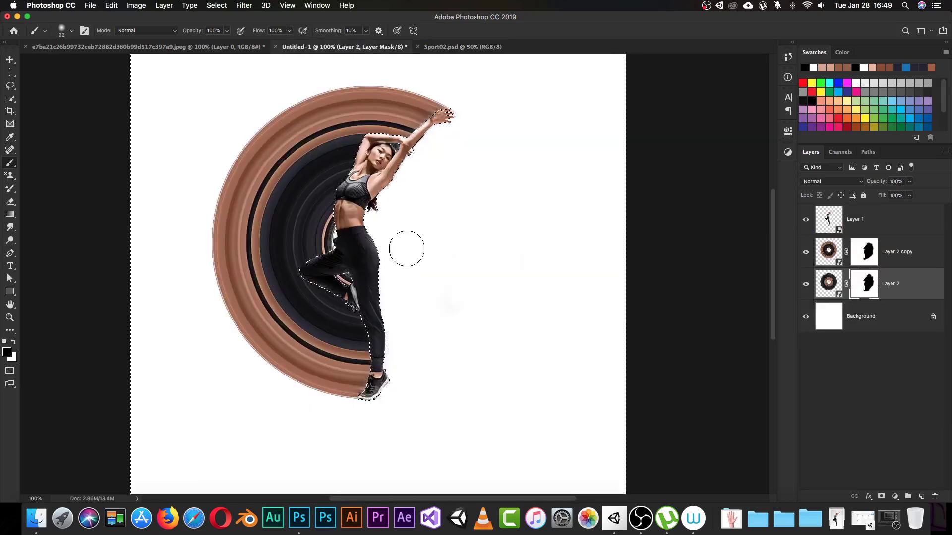
{"action": "left_click", "coordinate": [863, 256]}
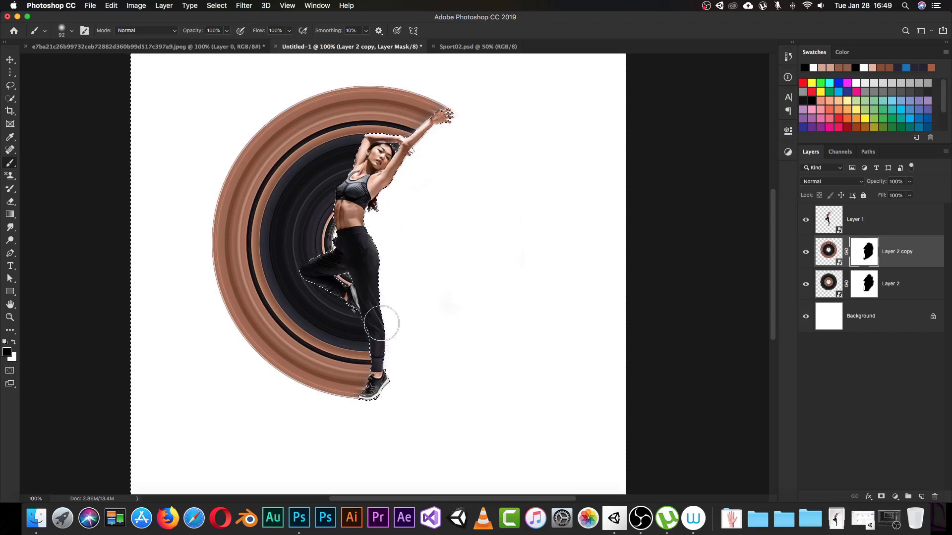
{"action": "right_click", "coordinate": [480, 269]}
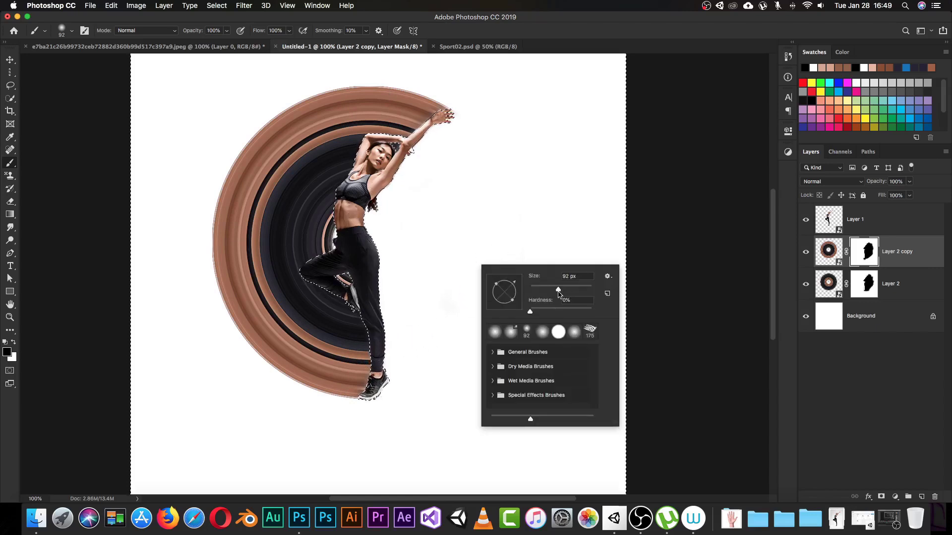
{"action": "left_click_drag", "start_coordinate": [558, 293], "coordinate": [578, 292]}
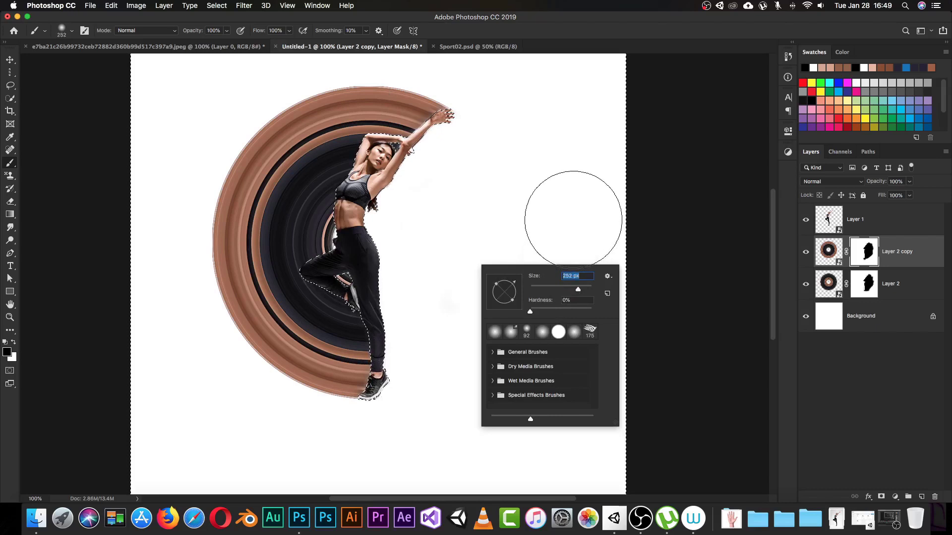
{"action": "left_click", "coordinate": [567, 200]}
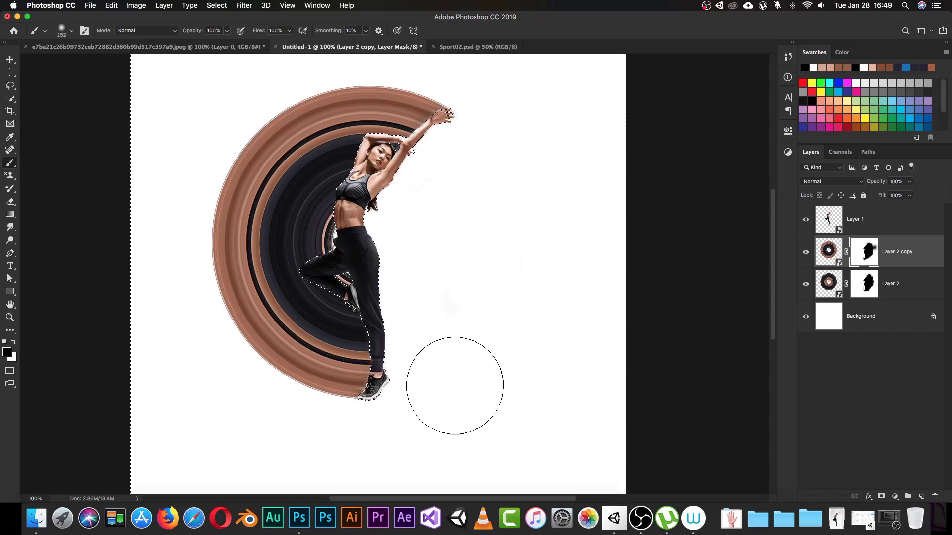
- Paint black on Layer 2 copy's mask over the lower part of the ring to blend in the darker ring of Layer 2
{"action": "left_click_drag", "start_coordinate": [378, 387], "coordinate": [219, 362]}
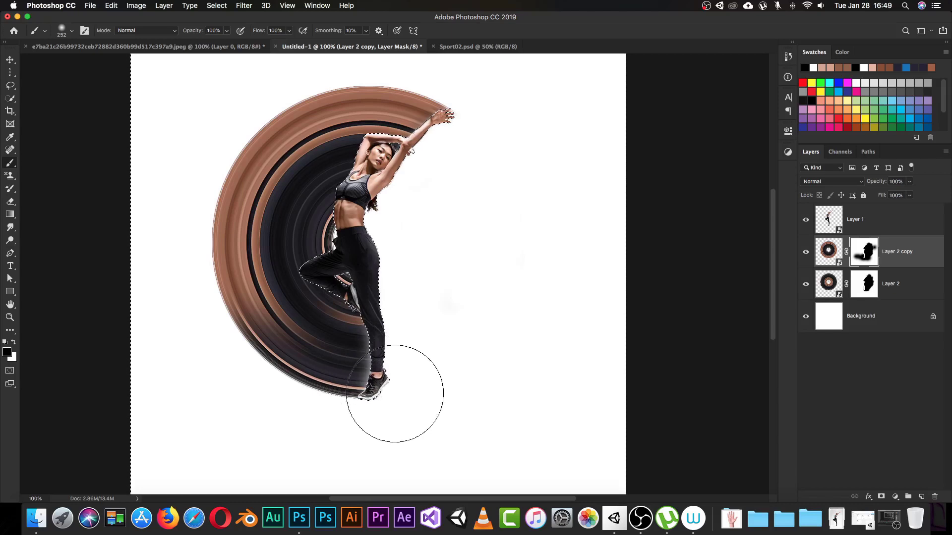
{"action": "key", "text": "super+z"}
{"action": "key", "text": "super+z"}
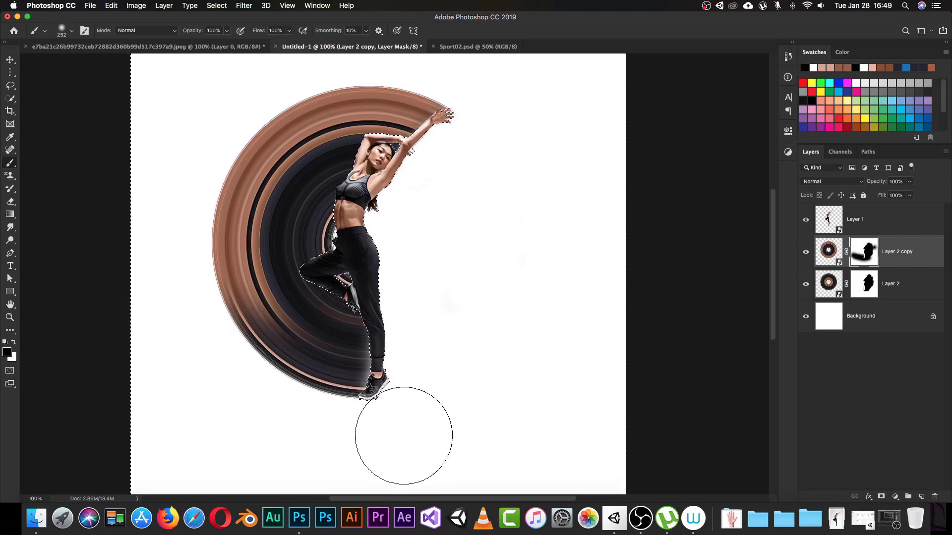
{"action": "mouse_move", "coordinate": [402, 425]}
{"action": "left_mouse_down"}
{"action": "mouse_move", "coordinate": [316, 415]}
{"action": "mouse_move", "coordinate": [187, 319]}
{"action": "mouse_move", "coordinate": [204, 293]}
{"action": "left_mouse_up"}
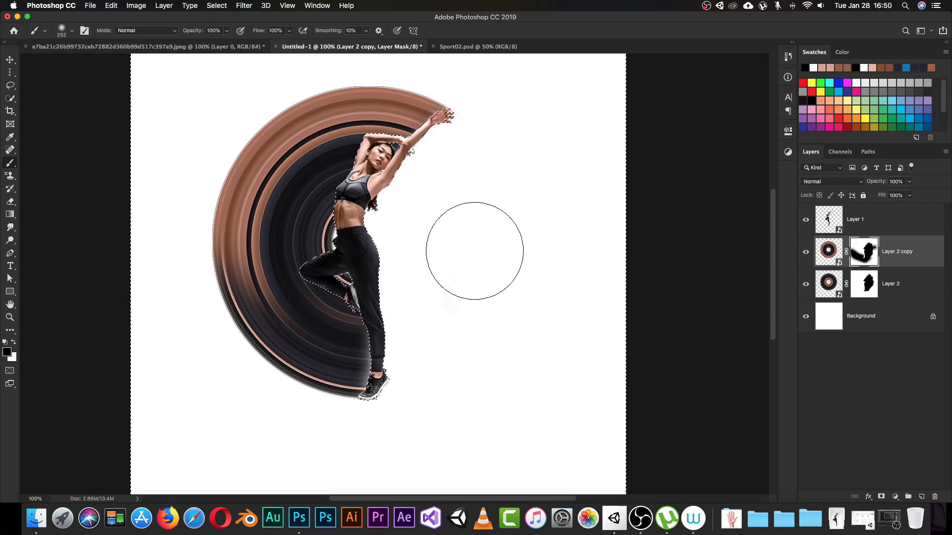
- Set the brush to 17 px with white as foreground colour, and undo a trial stroke on Layer 2 copy's mask
{"action": "right_click", "coordinate": [474, 243]}
{"action": "left_click_drag", "start_coordinate": [551, 262], "coordinate": [536, 264]}
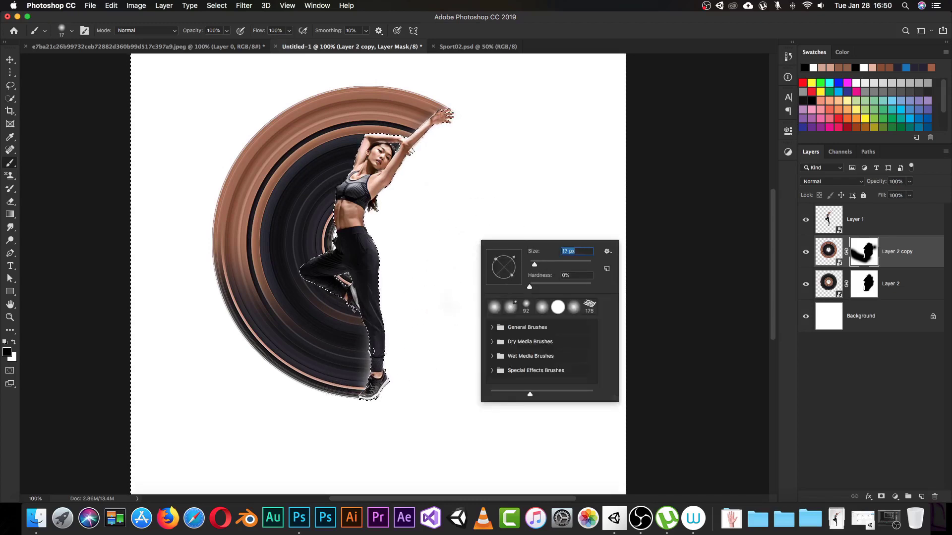
{"action": "key", "text": "Return"}
{"action": "key", "text": "x"}
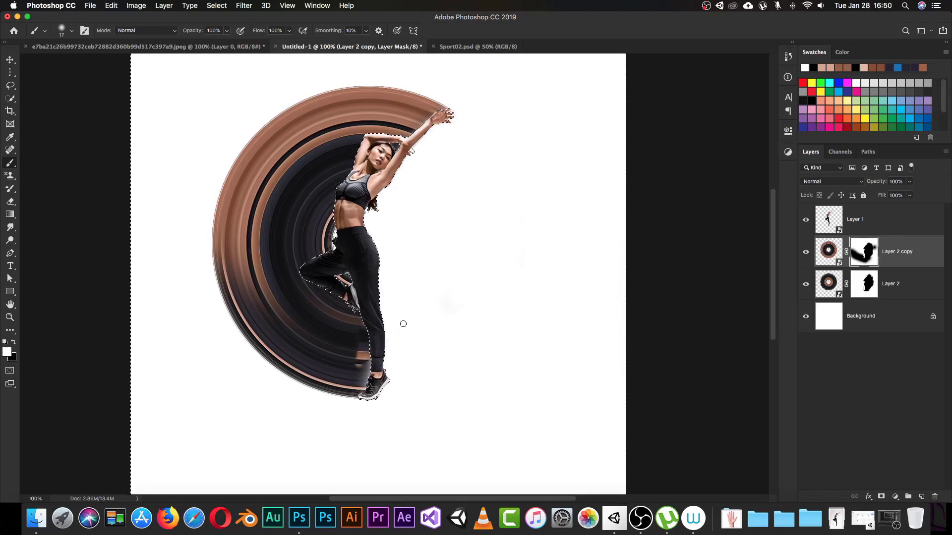
{"action": "key", "text": "super+z"}
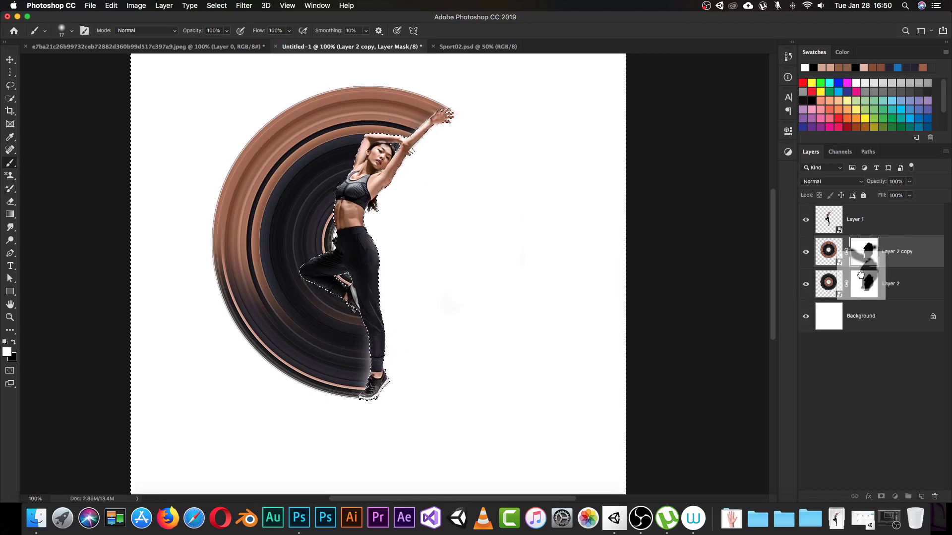
- Paint white on Layer 2's mask along the dancer's lower leg and shoe to restore the faded ring edge
{"action": "left_click", "coordinate": [864, 283]}
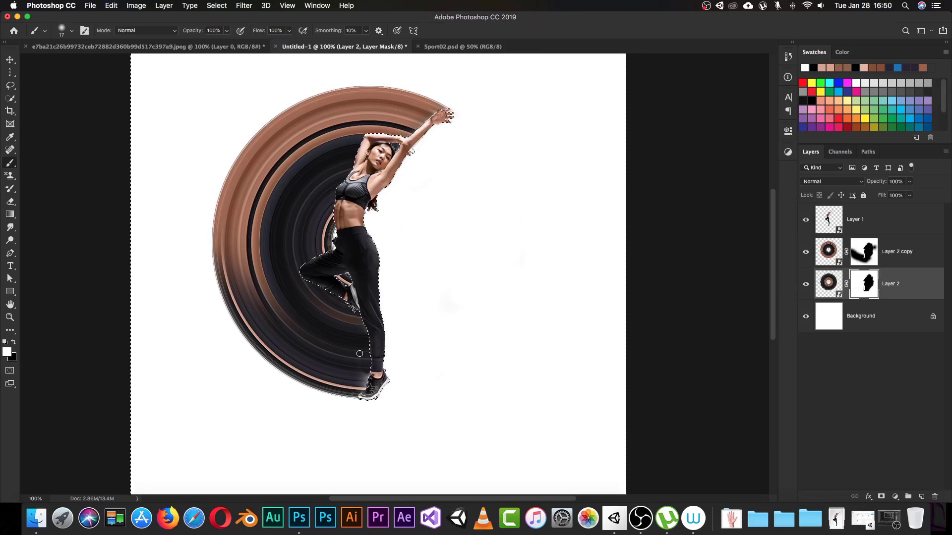
{"action": "key", "text": "super+plus"}
{"action": "key", "text": "super+plus"}
{"action": "left_click_drag", "start_coordinate": [308, 302], "coordinate": [304, 149]}
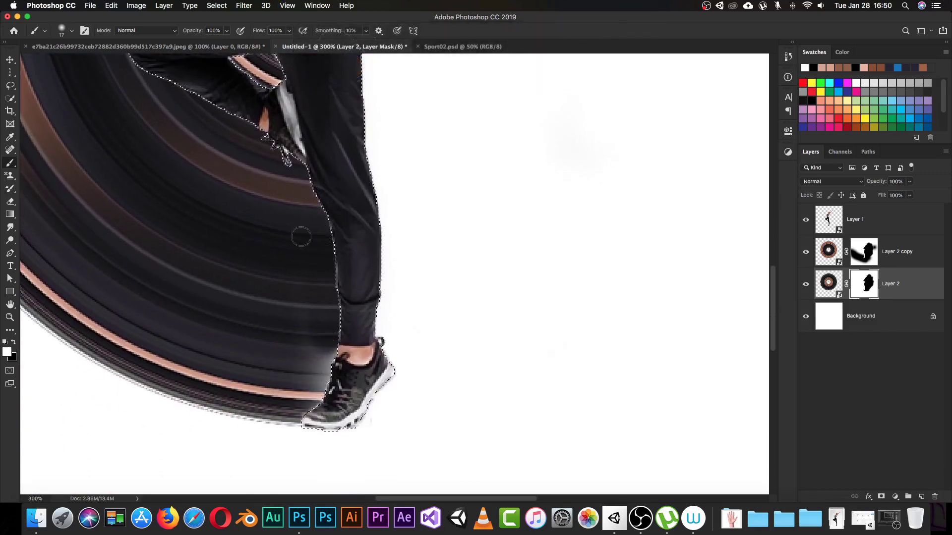
{"action": "mouse_move", "coordinate": [304, 337]}
{"action": "left_mouse_down"}
{"action": "mouse_move", "coordinate": [327, 354]}
{"action": "mouse_move", "coordinate": [304, 395]}
{"action": "mouse_move", "coordinate": [299, 343]}
{"action": "mouse_move", "coordinate": [328, 329]}
{"action": "mouse_move", "coordinate": [308, 406]}
{"action": "left_mouse_up"}
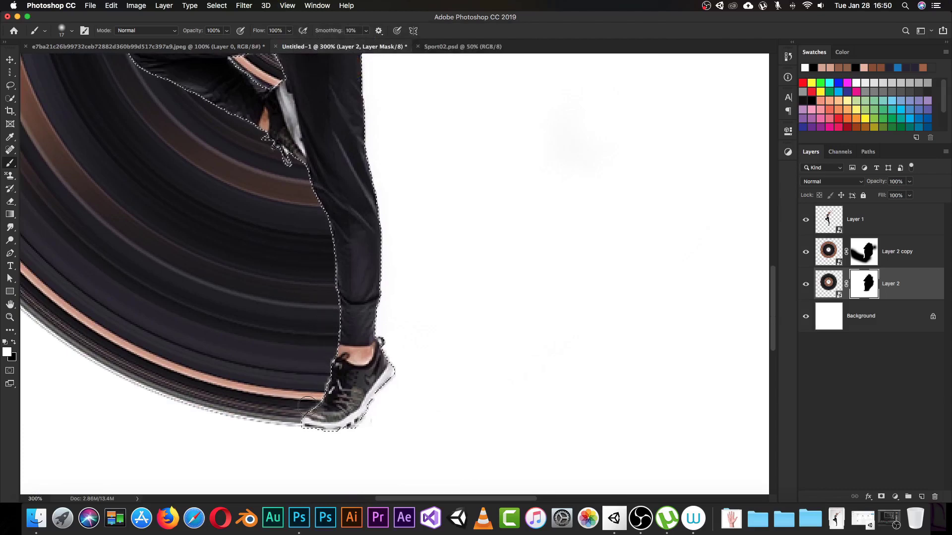
{"action": "mouse_move", "coordinate": [302, 227]}
{"action": "left_mouse_down"}
{"action": "mouse_move", "coordinate": [328, 330]}
{"action": "mouse_move", "coordinate": [316, 336]}
{"action": "left_mouse_up"}
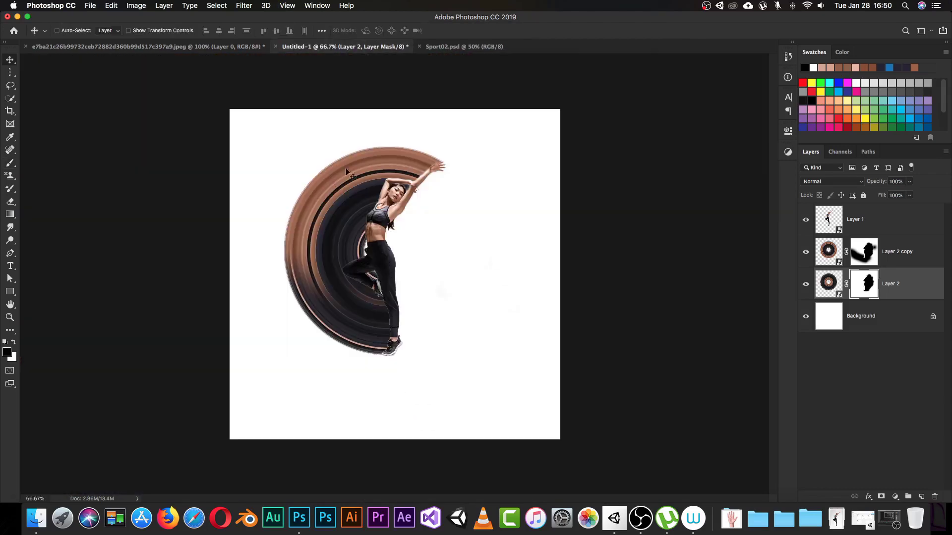
- Select Layer 4 in Sport02.psd to examine its blend mode and opacity
{"action": "left_click", "coordinate": [448, 47]}
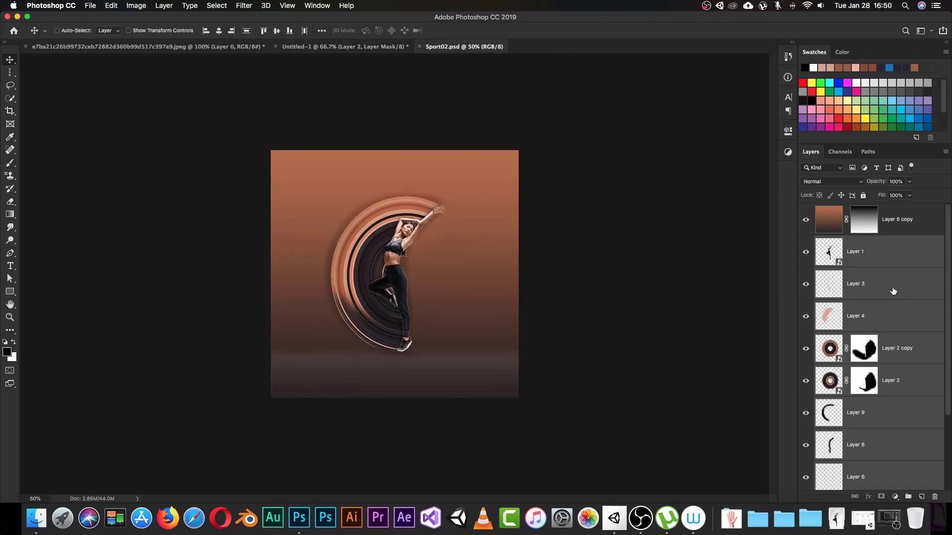
{"action": "left_click", "coordinate": [871, 328]}
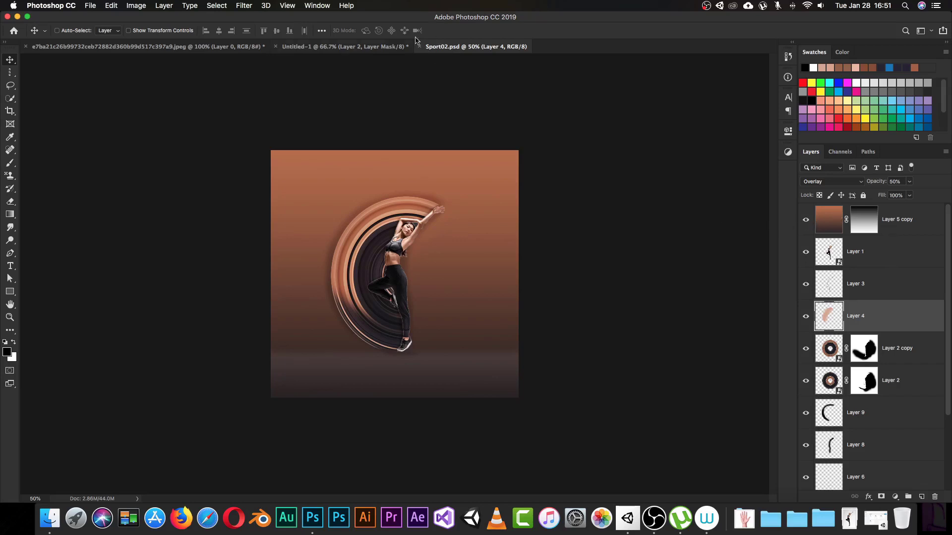
- In Untitled-1, move Layer 1, Layer 2 copy and Layer 2 together down and right, closer to the canvas centre
{"action": "left_click", "coordinate": [377, 47]}
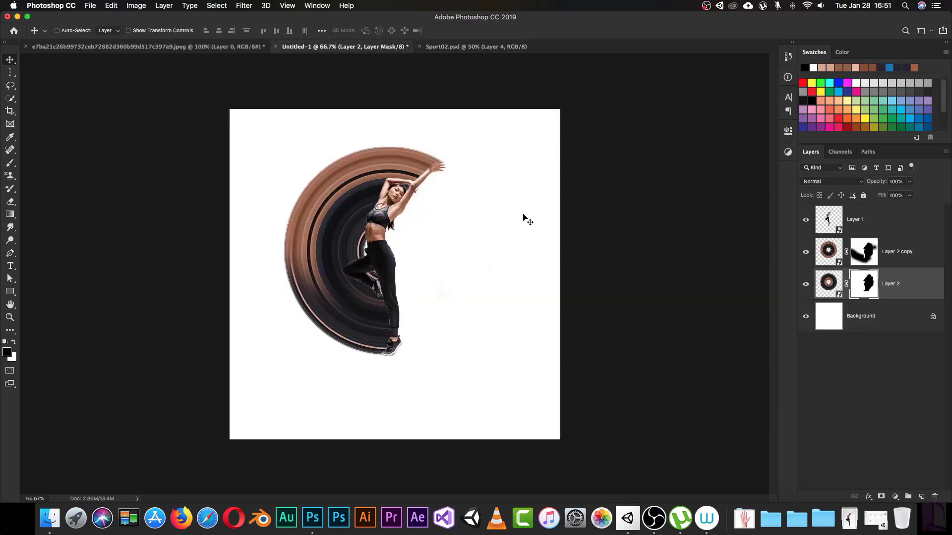
{"action": "left_click", "coordinate": [875, 231], "text": "shift"}
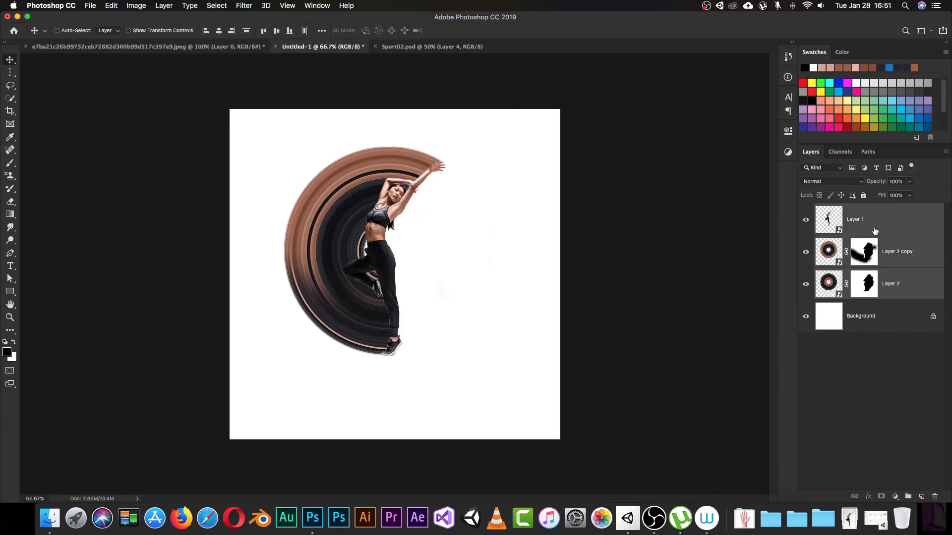
{"action": "left_click_drag", "start_coordinate": [381, 224], "coordinate": [396, 240]}
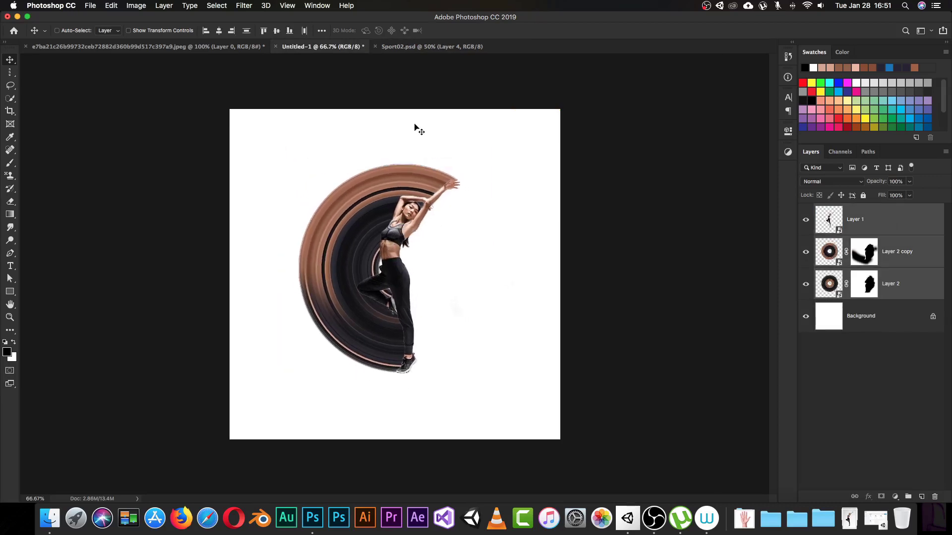
- In Sport02.psd, hide everything except Layer 1, Layer 2 copy, Layer 2 and the Background, and compare the result with Untitled-1
{"action": "left_click", "coordinate": [396, 47]}
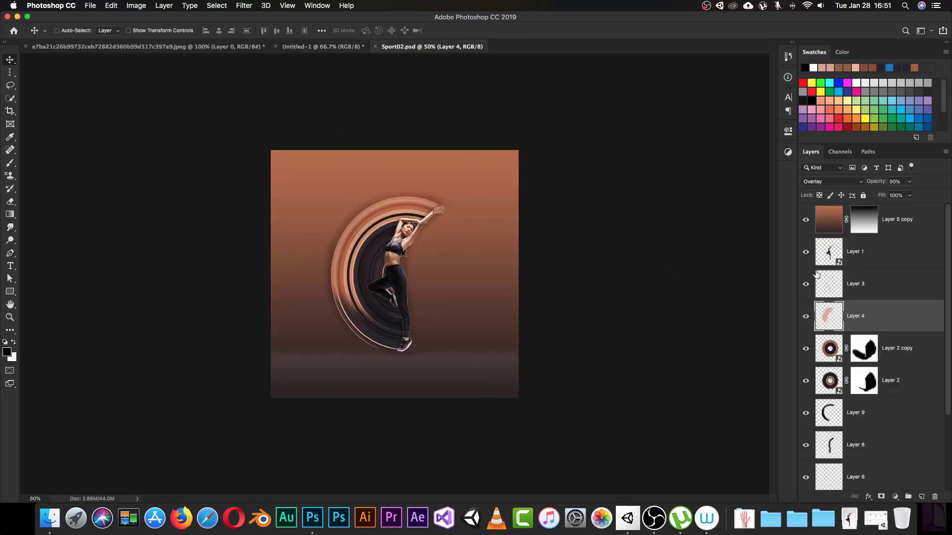
{"action": "key", "text": "super+equal"}
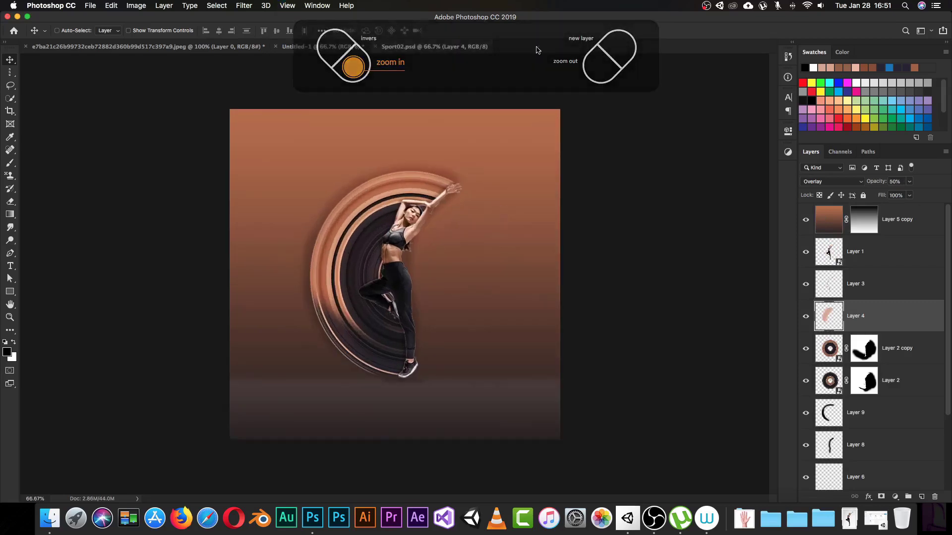
{"action": "left_click", "coordinate": [806, 220]}
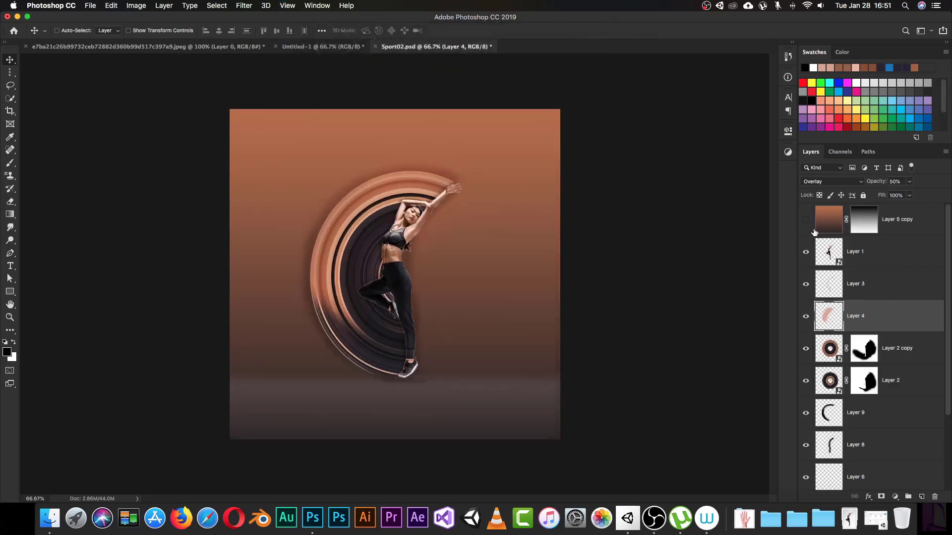
{"action": "left_click", "coordinate": [806, 285]}
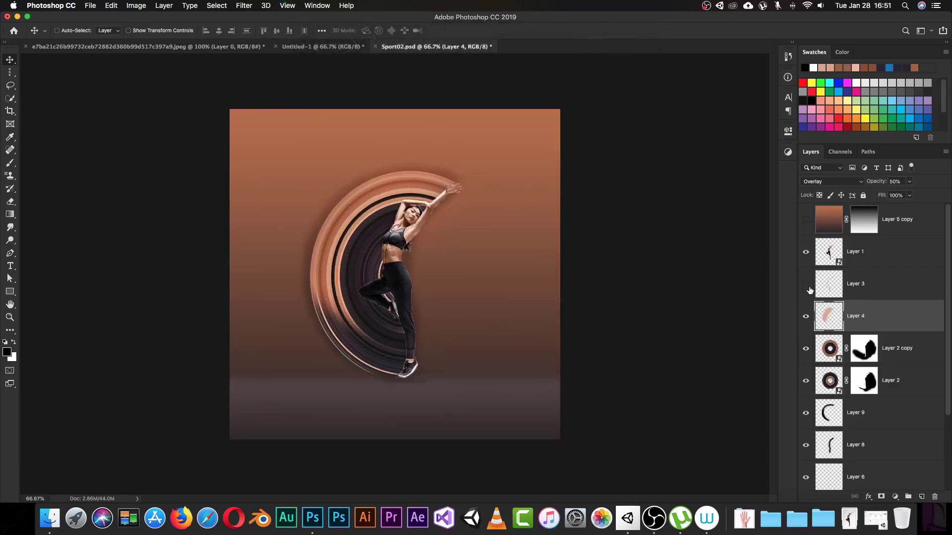
{"action": "left_click", "coordinate": [806, 317]}
{"action": "left_click", "coordinate": [807, 413]}
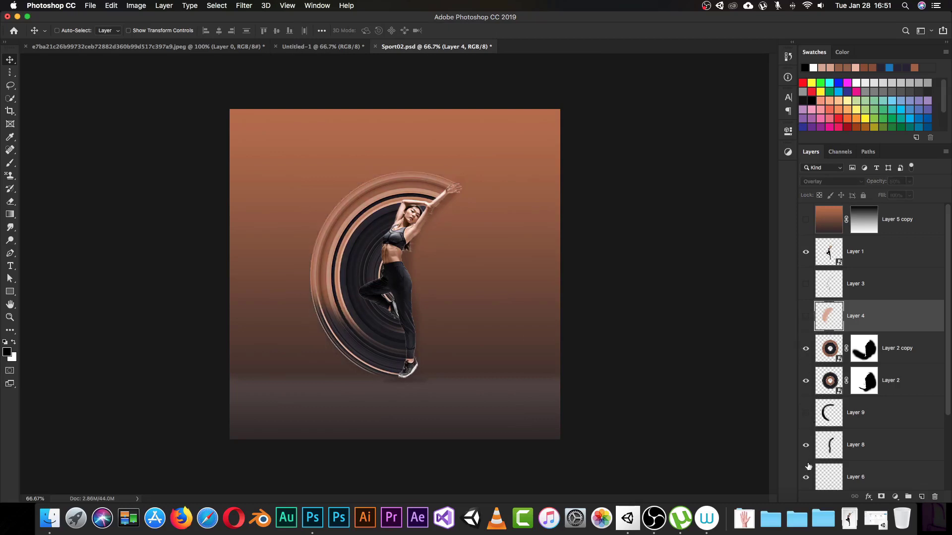
{"action": "scroll", "coordinate": [889, 403], "scroll_direction": "down", "scroll_amount": 4}
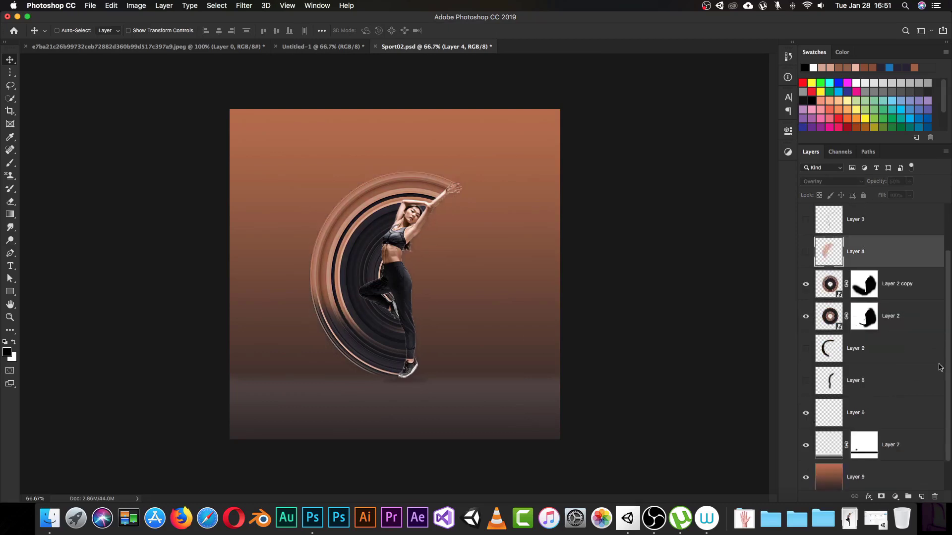
{"action": "left_click", "coordinate": [806, 411]}
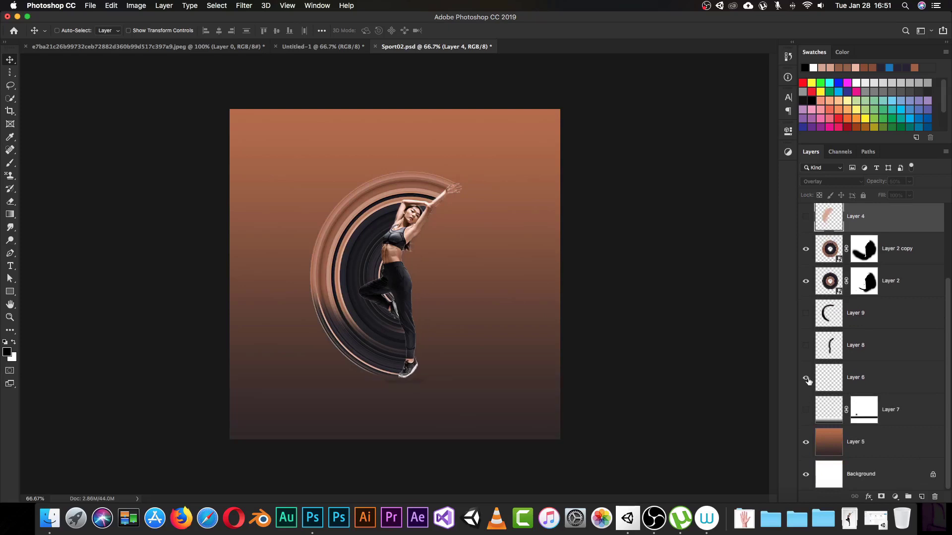
{"action": "left_click", "coordinate": [806, 443]}
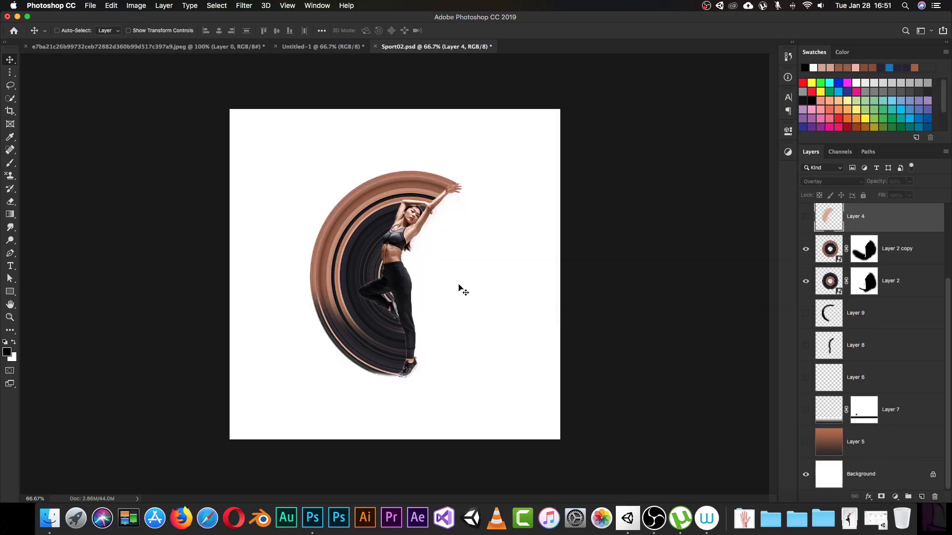
{"action": "left_click", "coordinate": [297, 47]}
{"action": "left_click", "coordinate": [423, 47]}
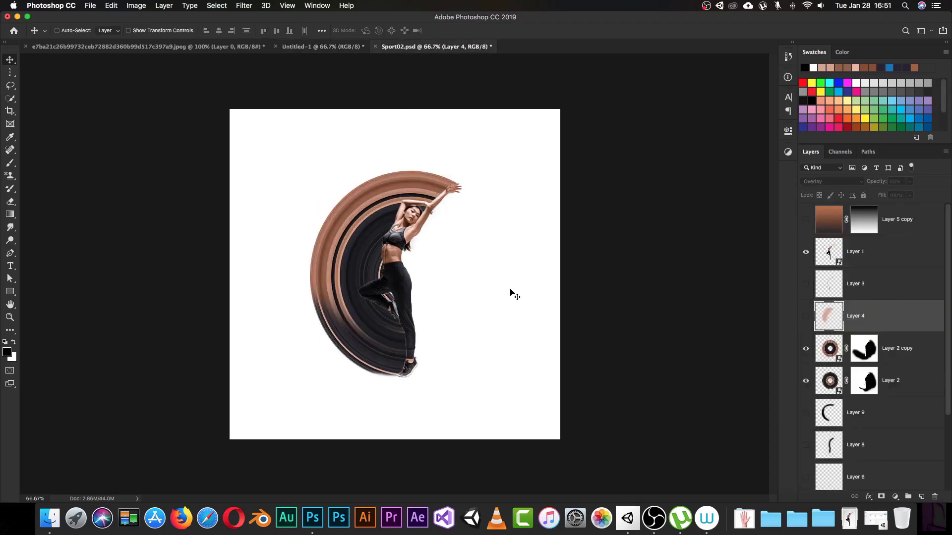
- Show Layer 3, Layer 4 and Layer 5 in Sport02.psd, toggling Layer 4 to examine its effect on the rings
{"action": "left_click", "coordinate": [806, 284]}
{"action": "key", "text": "super+equal"}
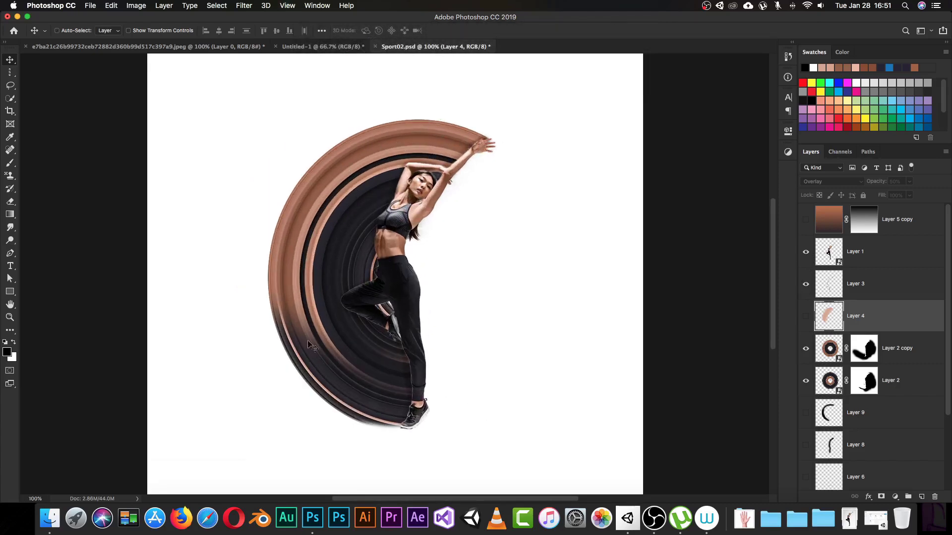
{"action": "left_click", "coordinate": [805, 317]}
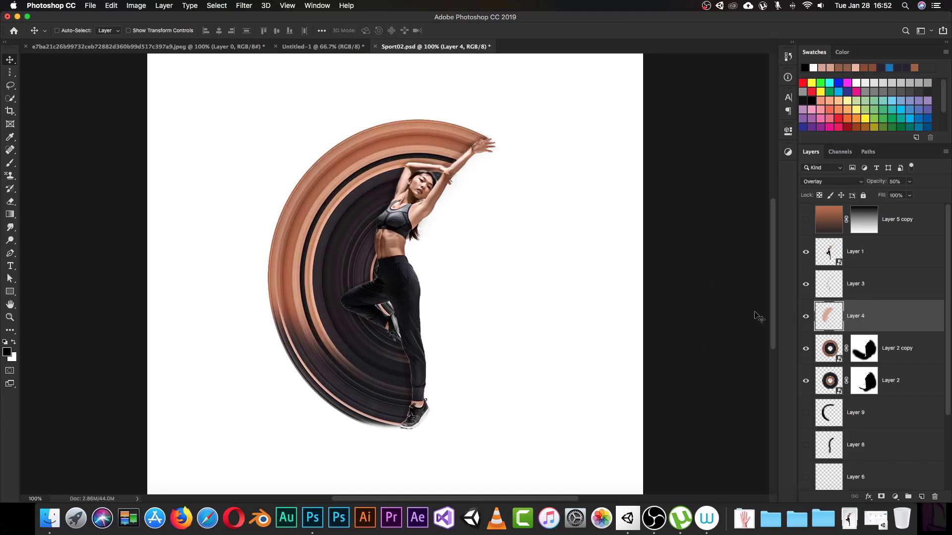
{"action": "left_click", "coordinate": [805, 317]}
{"action": "left_click", "coordinate": [805, 318]}
{"action": "left_click", "coordinate": [806, 318]}
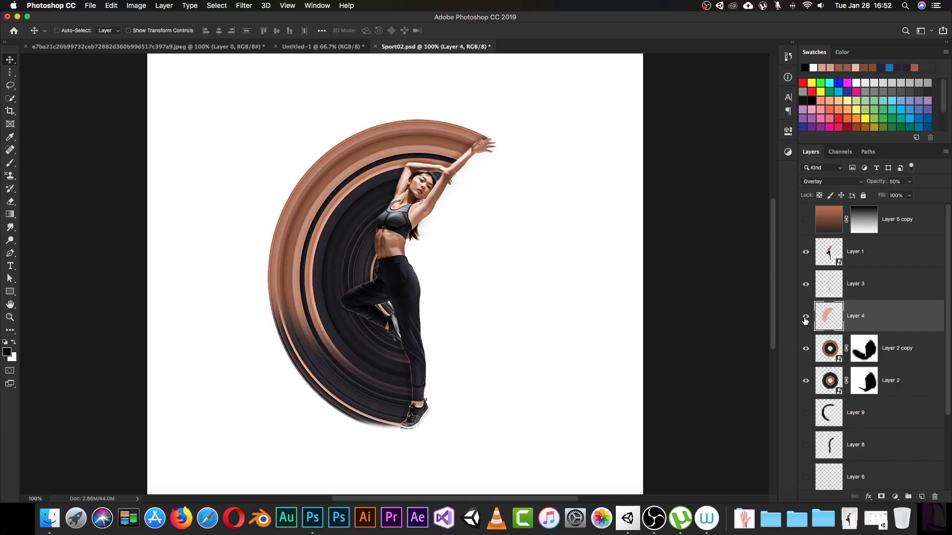
{"action": "left_click", "coordinate": [805, 318]}
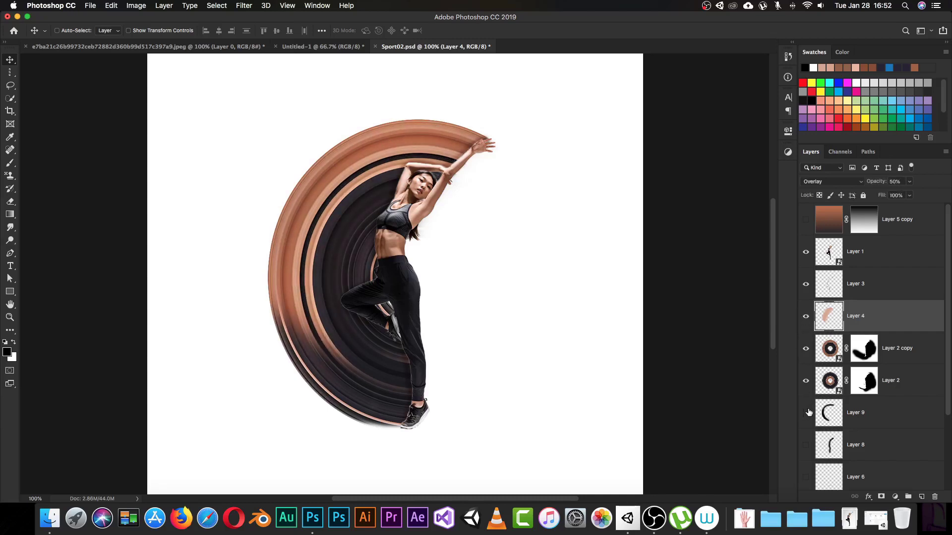
{"action": "scroll", "coordinate": [842, 397], "scroll_direction": "down", "scroll_amount": 3}
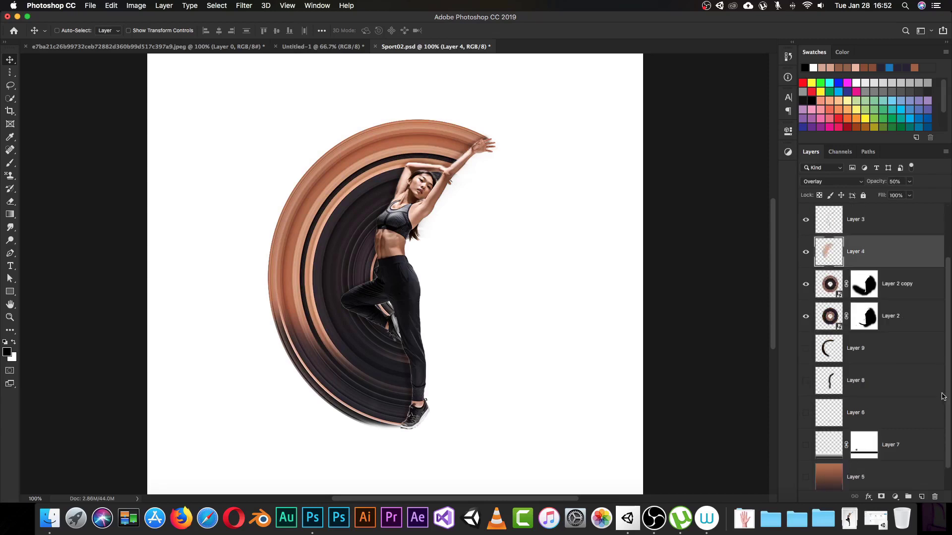
{"action": "left_click", "coordinate": [806, 446]}
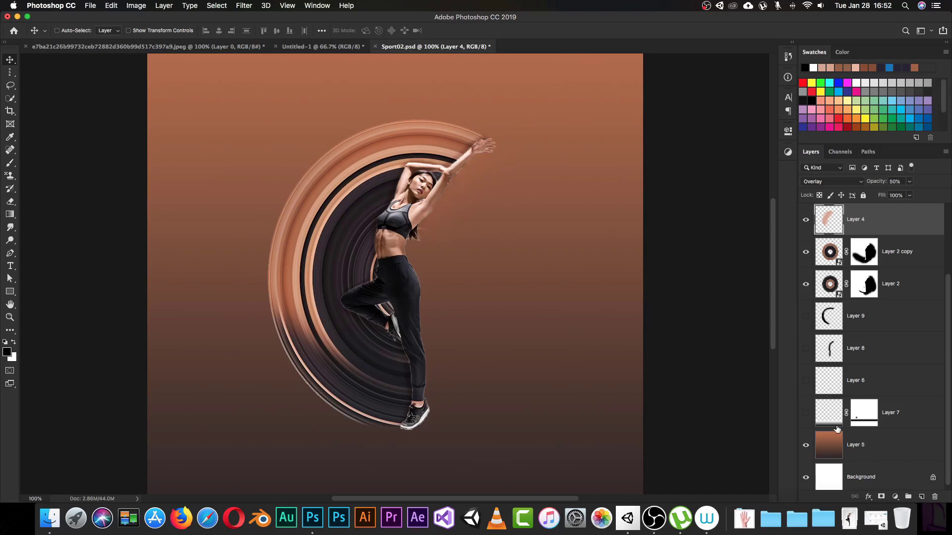
- Show Layer 7 and Layer 6 in Sport02.psd, examining the floor area and the shadow beneath the dancer's foot
{"action": "left_click", "coordinate": [806, 413]}
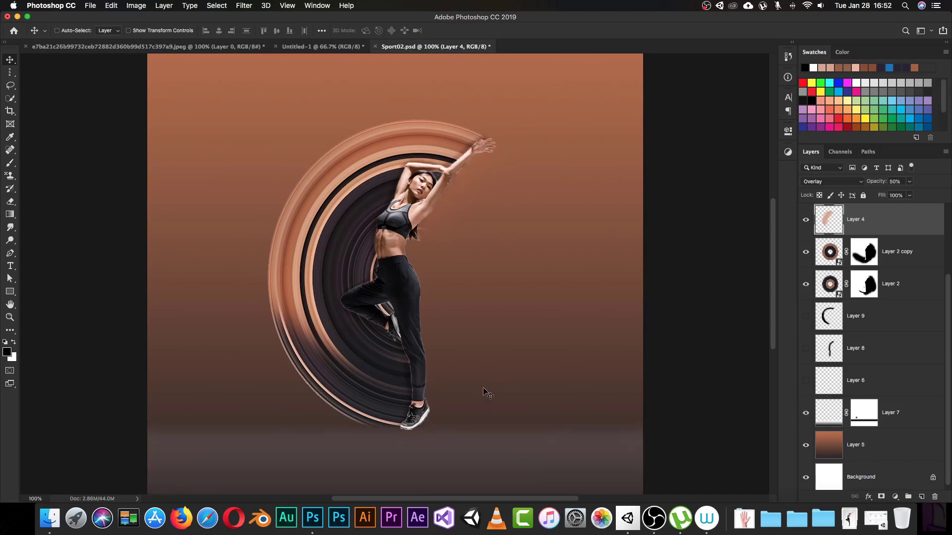
{"action": "left_click_drag", "start_coordinate": [483, 379], "coordinate": [459, 276]}
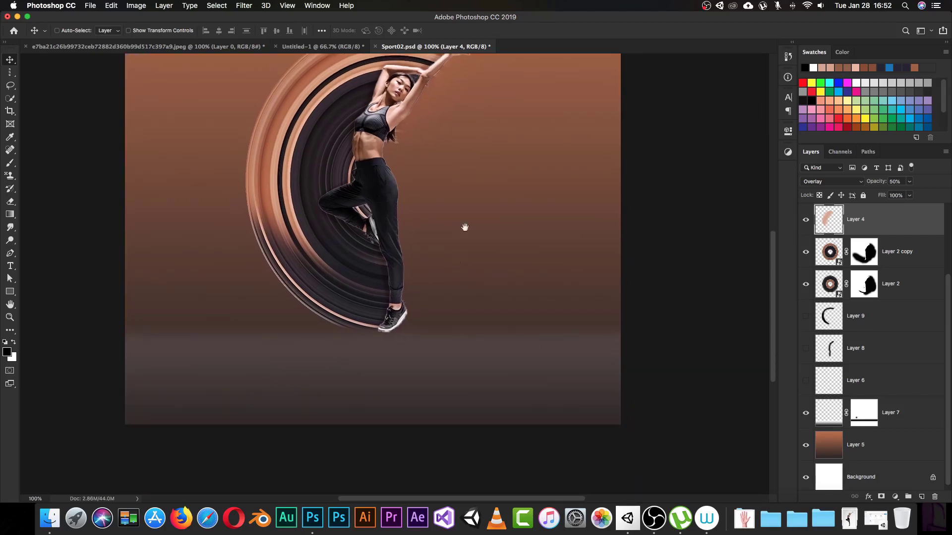
{"action": "left_click_drag", "start_coordinate": [496, 198], "coordinate": [463, 231]}
{"action": "left_click_drag", "start_coordinate": [474, 287], "coordinate": [477, 287]}
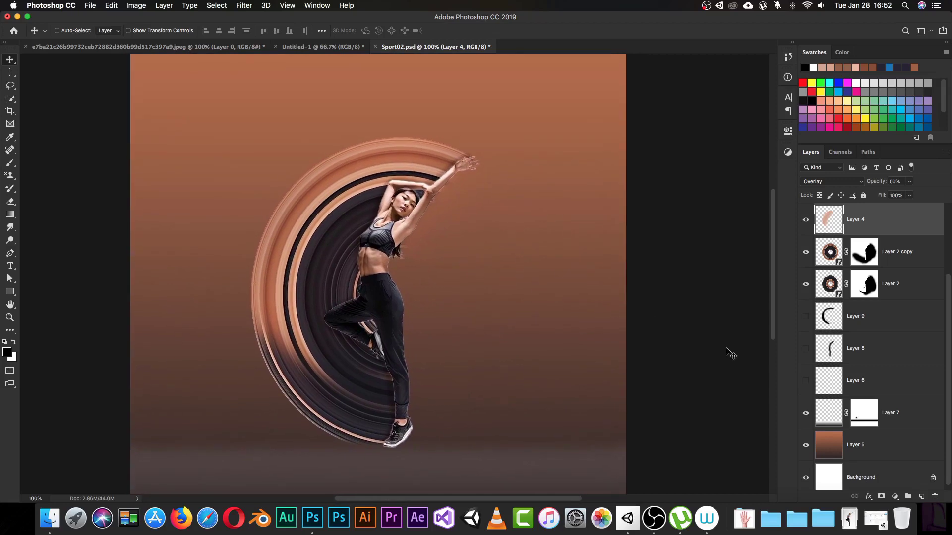
{"action": "left_click", "coordinate": [807, 385]}
{"action": "left_click_drag", "start_coordinate": [423, 432], "coordinate": [436, 345]}
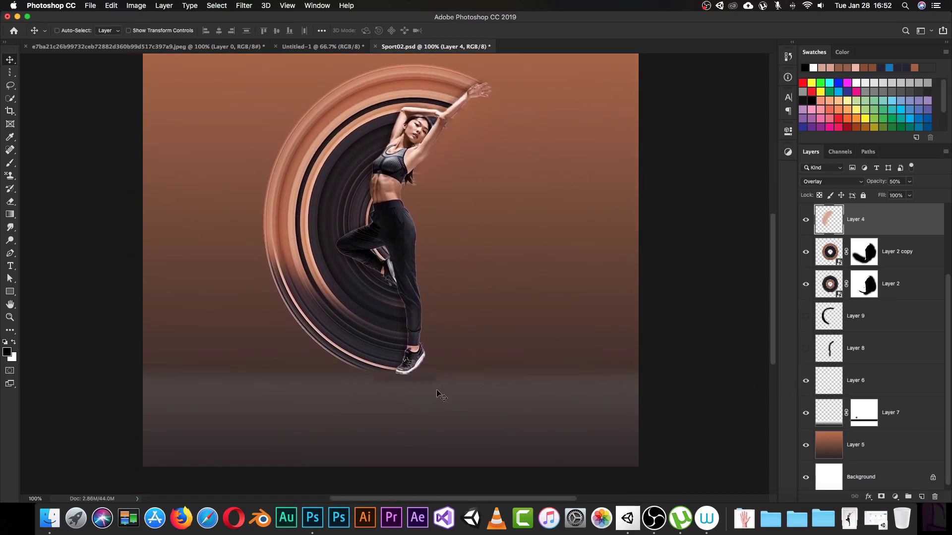
{"action": "mouse_move", "coordinate": [456, 314]}
{"action": "left_mouse_down"}
{"action": "mouse_move", "coordinate": [456, 347]}
{"action": "mouse_move", "coordinate": [463, 322]}
{"action": "left_mouse_up"}
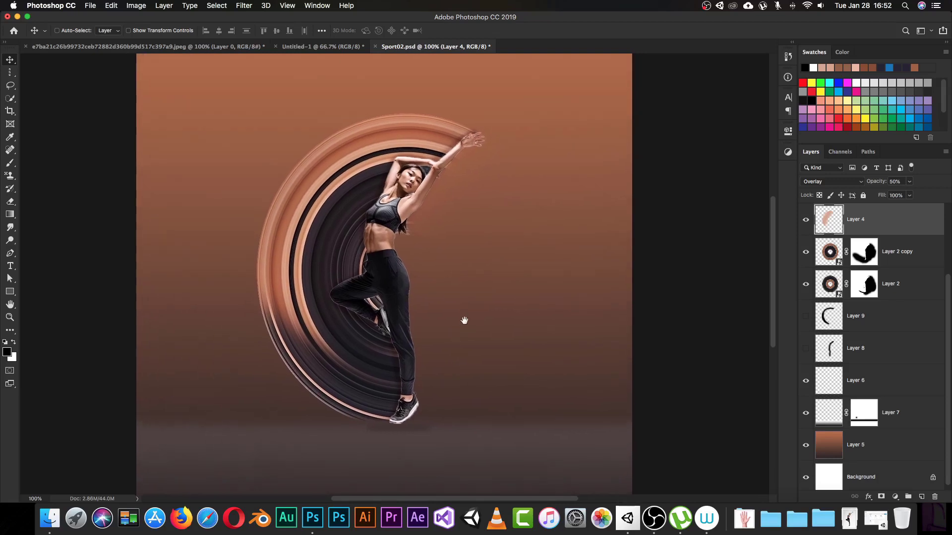
- Show Layer 8 and Layer 9 to examine the shadows behind the dancer's body and around the ring's outer edge
{"action": "left_click", "coordinate": [805, 350]}
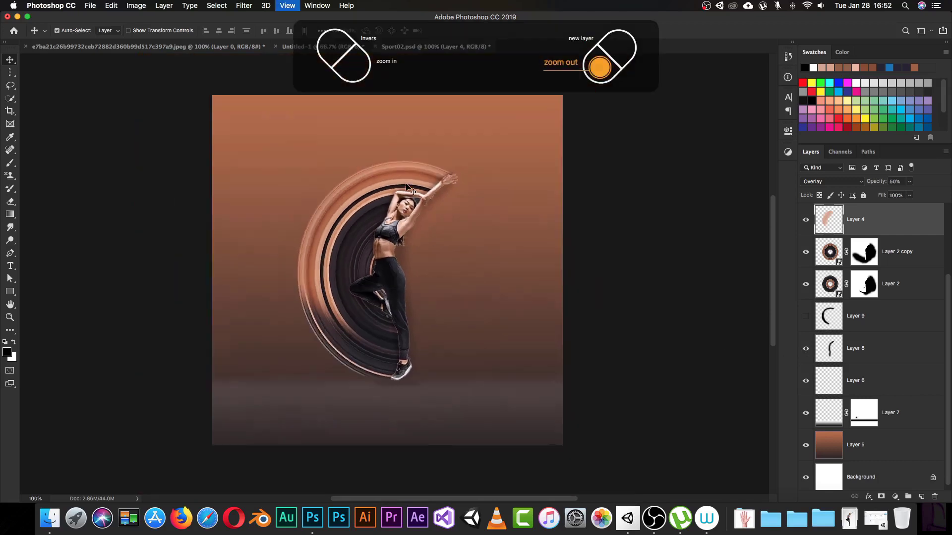
{"action": "key", "text": "super+minus"}
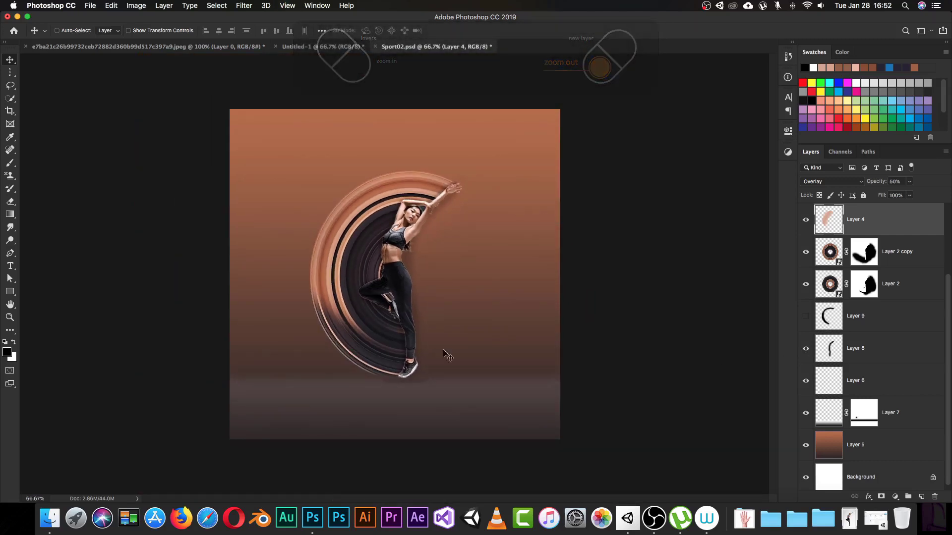
{"action": "left_click", "coordinate": [806, 316]}
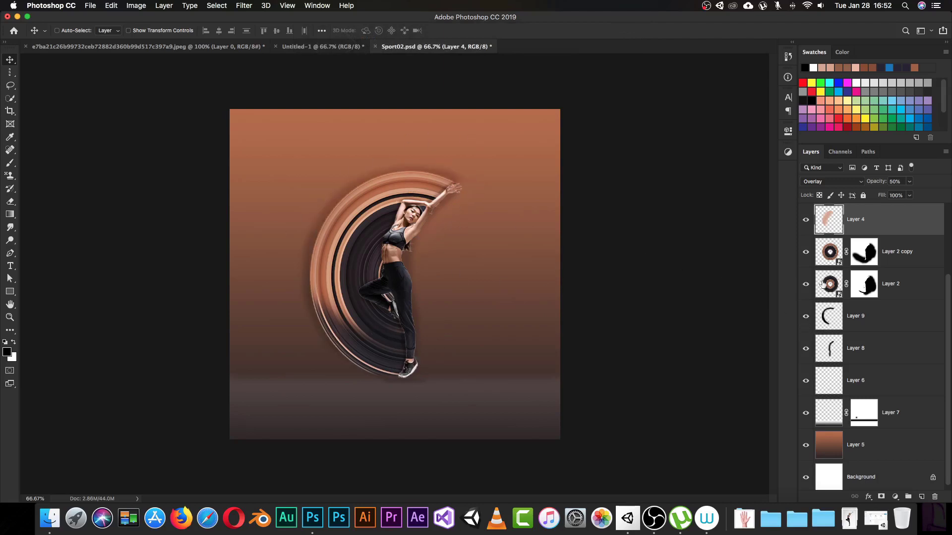
- Show and select Layer 5 copy, toggling its visibility to compare its effect on the background and leaving it visible
{"action": "scroll", "coordinate": [826, 237], "scroll_direction": "up", "scroll_amount": 3}
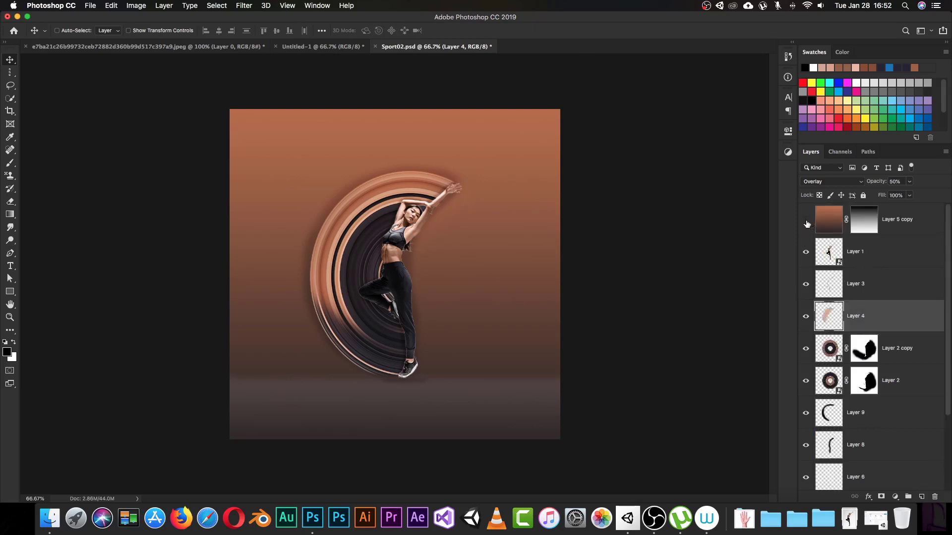
{"action": "left_click", "coordinate": [806, 222]}
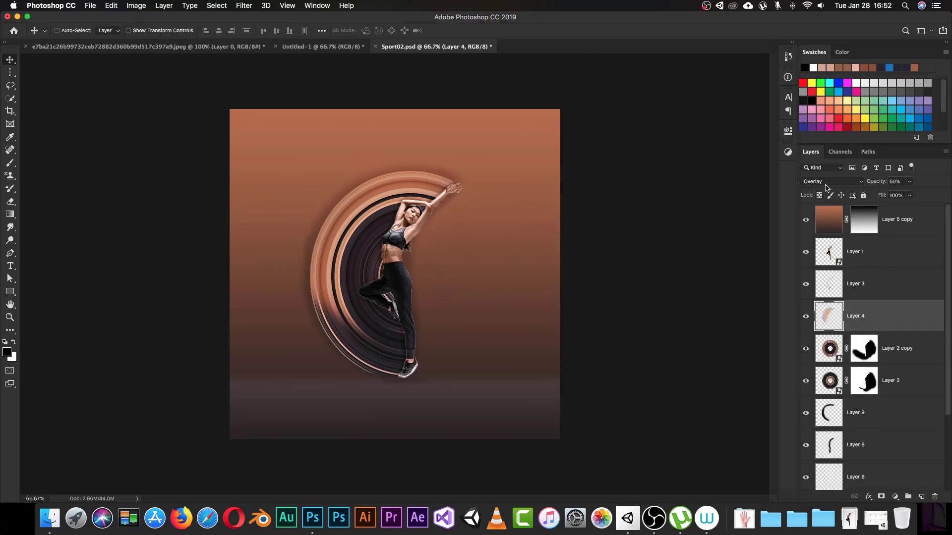
{"action": "left_click", "coordinate": [824, 225]}
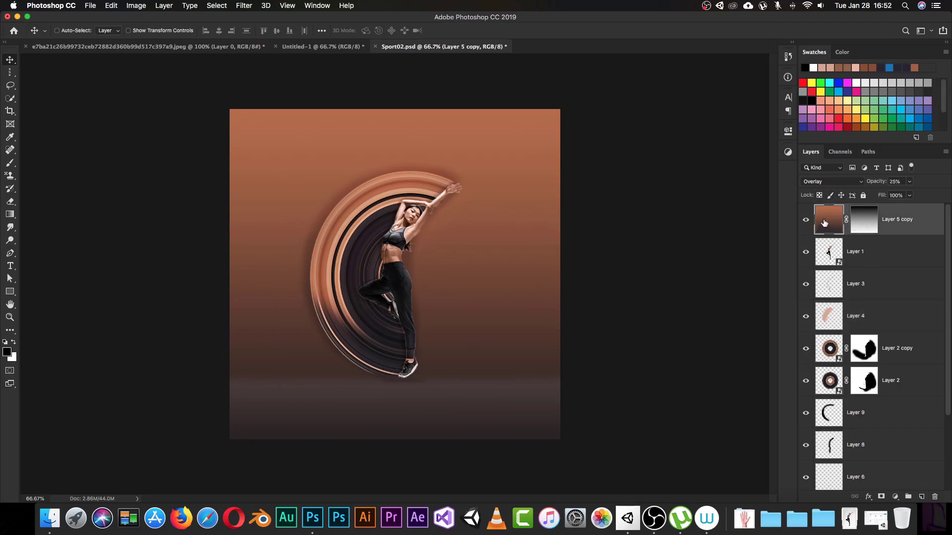
{"action": "left_click", "coordinate": [806, 221]}
{"action": "left_click", "coordinate": [806, 220]}
{"action": "left_click", "coordinate": [807, 222]}
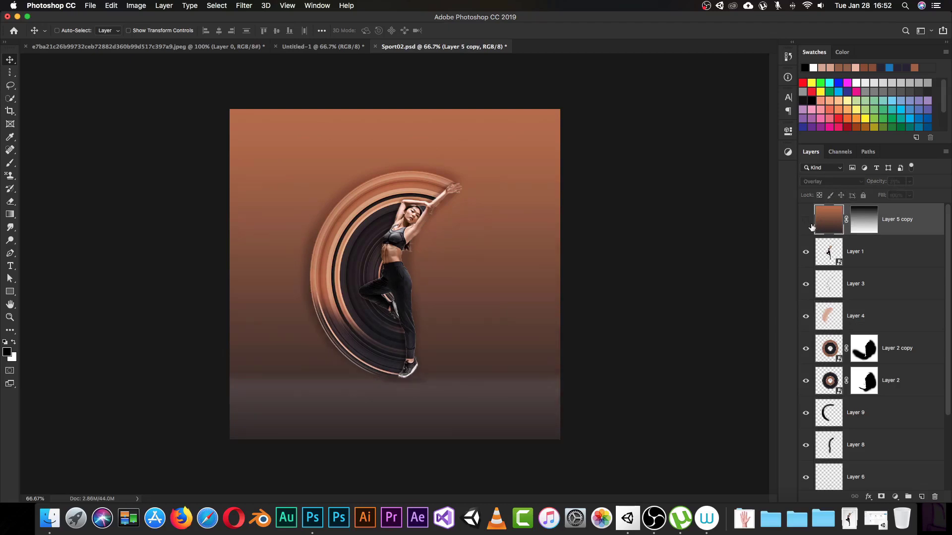
{"action": "left_click", "coordinate": [807, 223]}
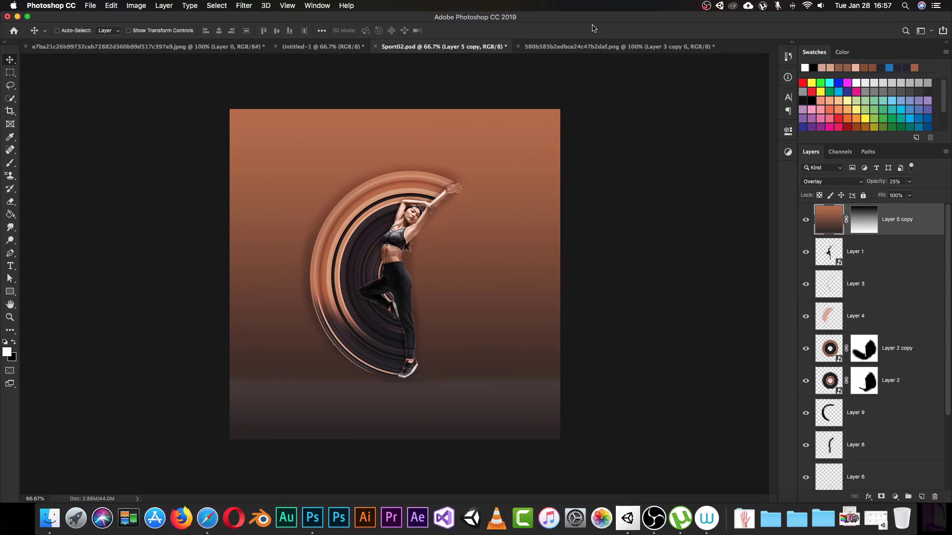
- View the rainbow cat pixel-stretch example in 580b585b2edbce24c47b2daf.png and return to Sport02.psd
{"action": "left_click", "coordinate": [582, 47]}
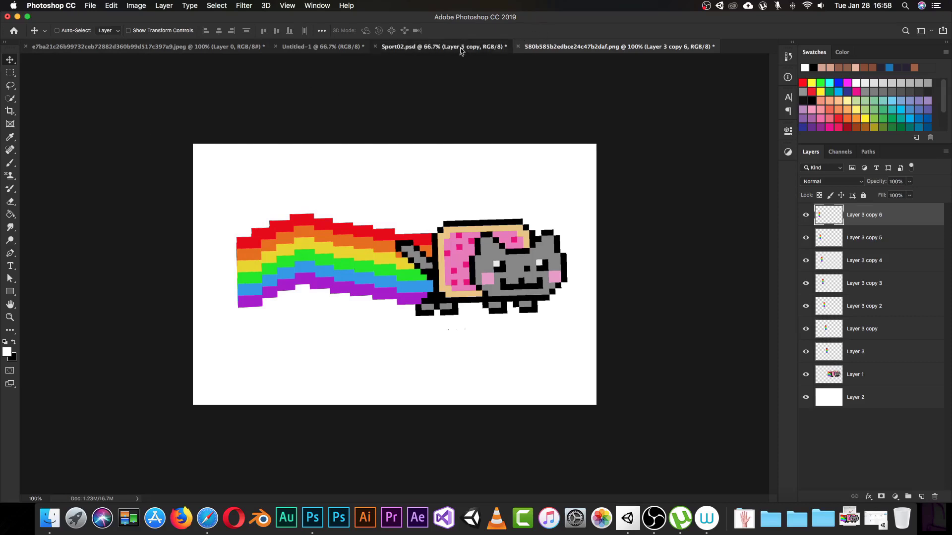
{"action": "left_click", "coordinate": [471, 46]}
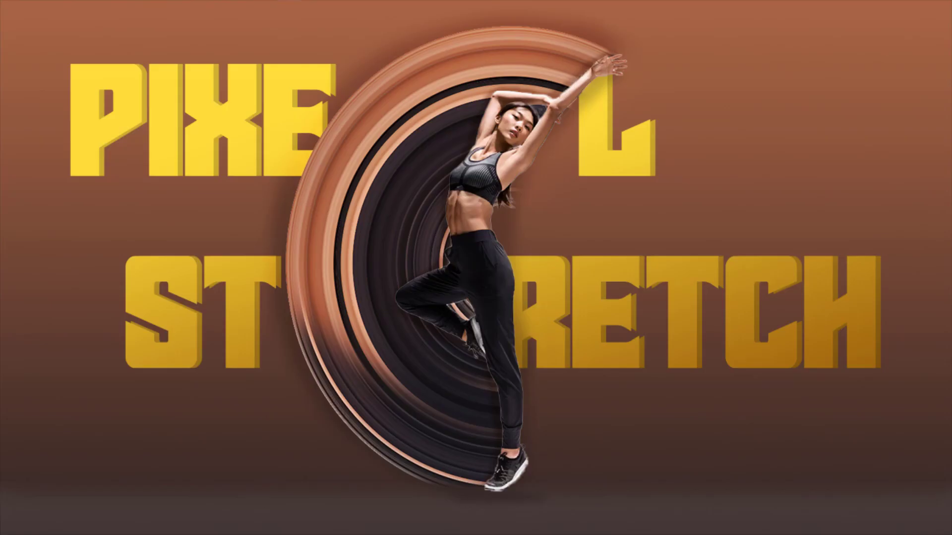